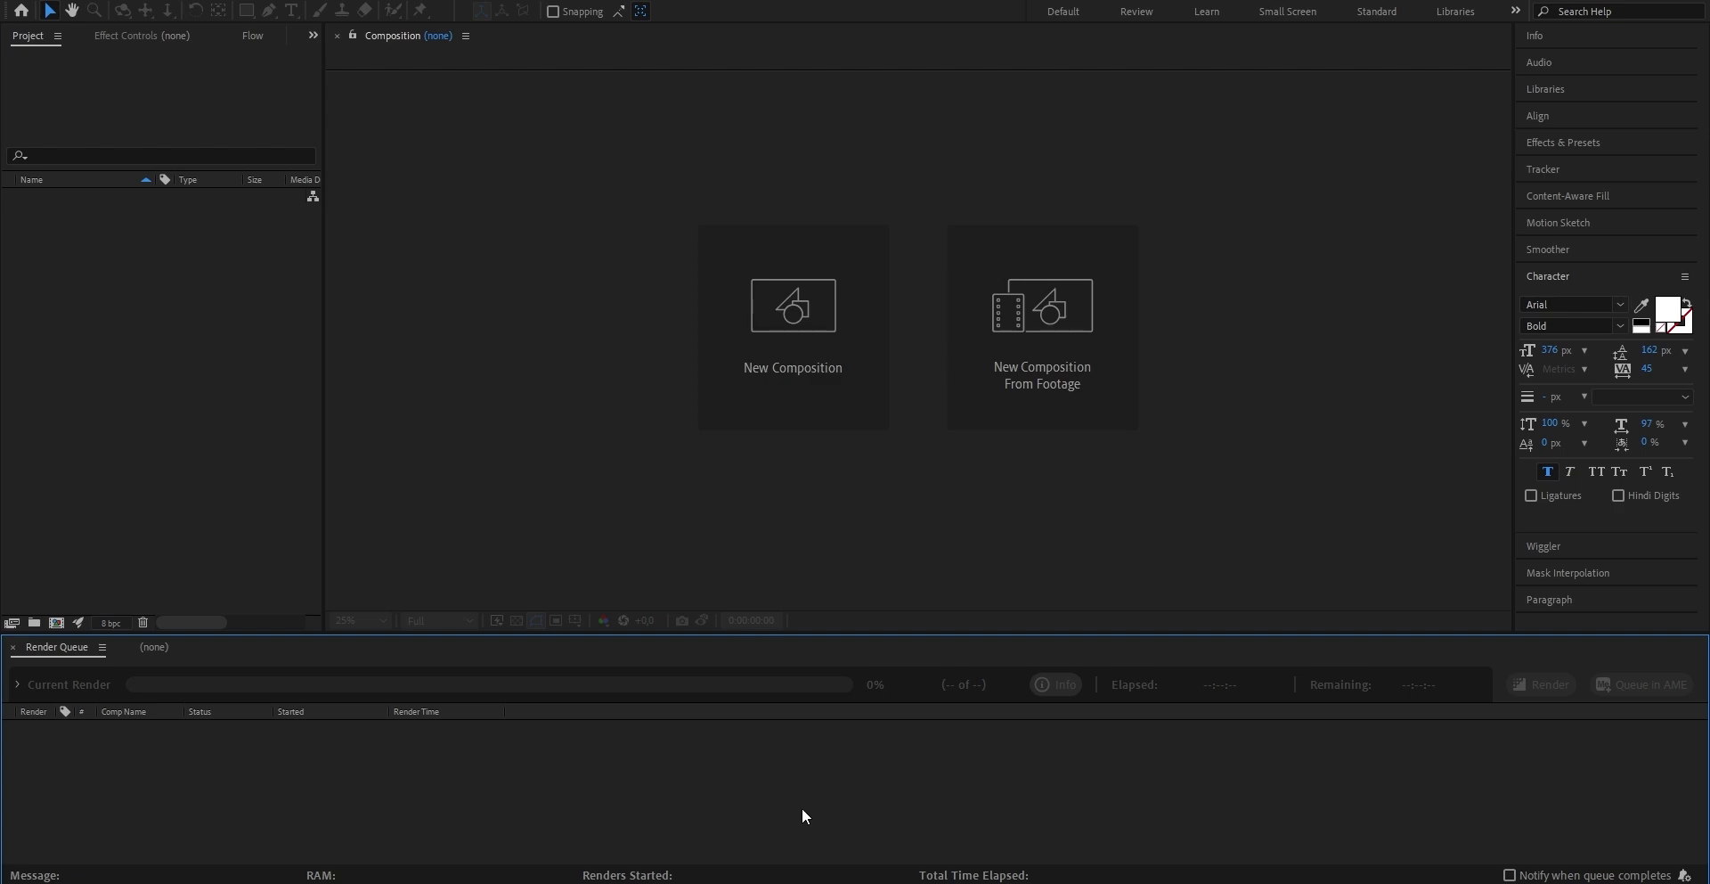
# - Create a 1170 × 1560 px composition at 60 frames per second with a duration of 0:00:30:05
pyautogui.click(799, 435)
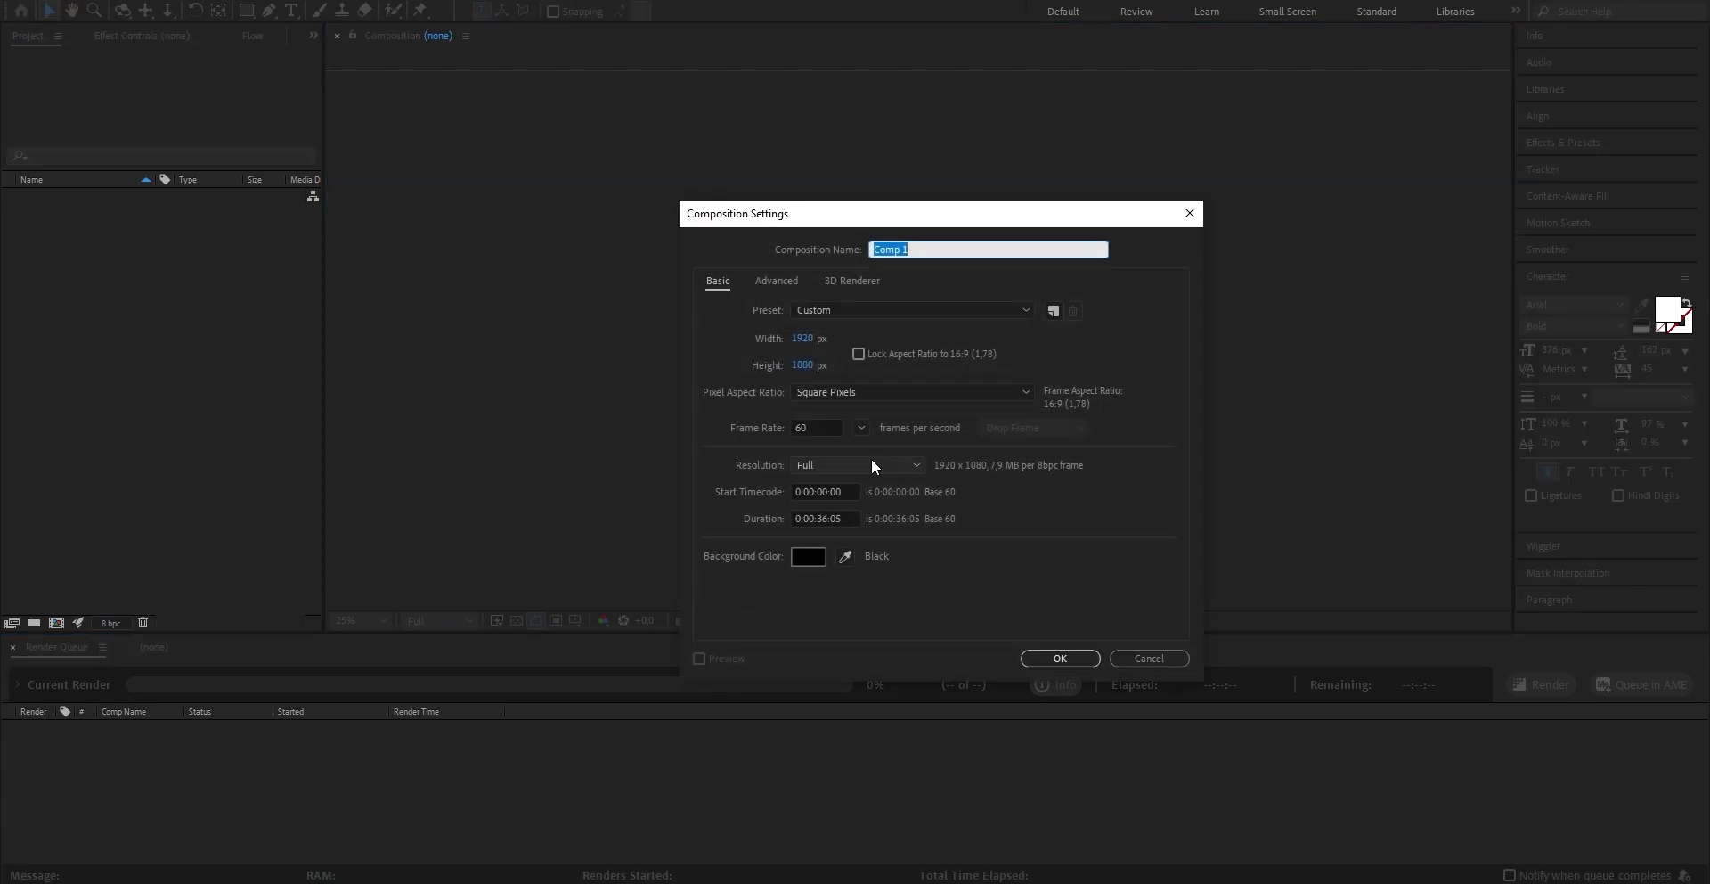
pyautogui.click(802, 339)
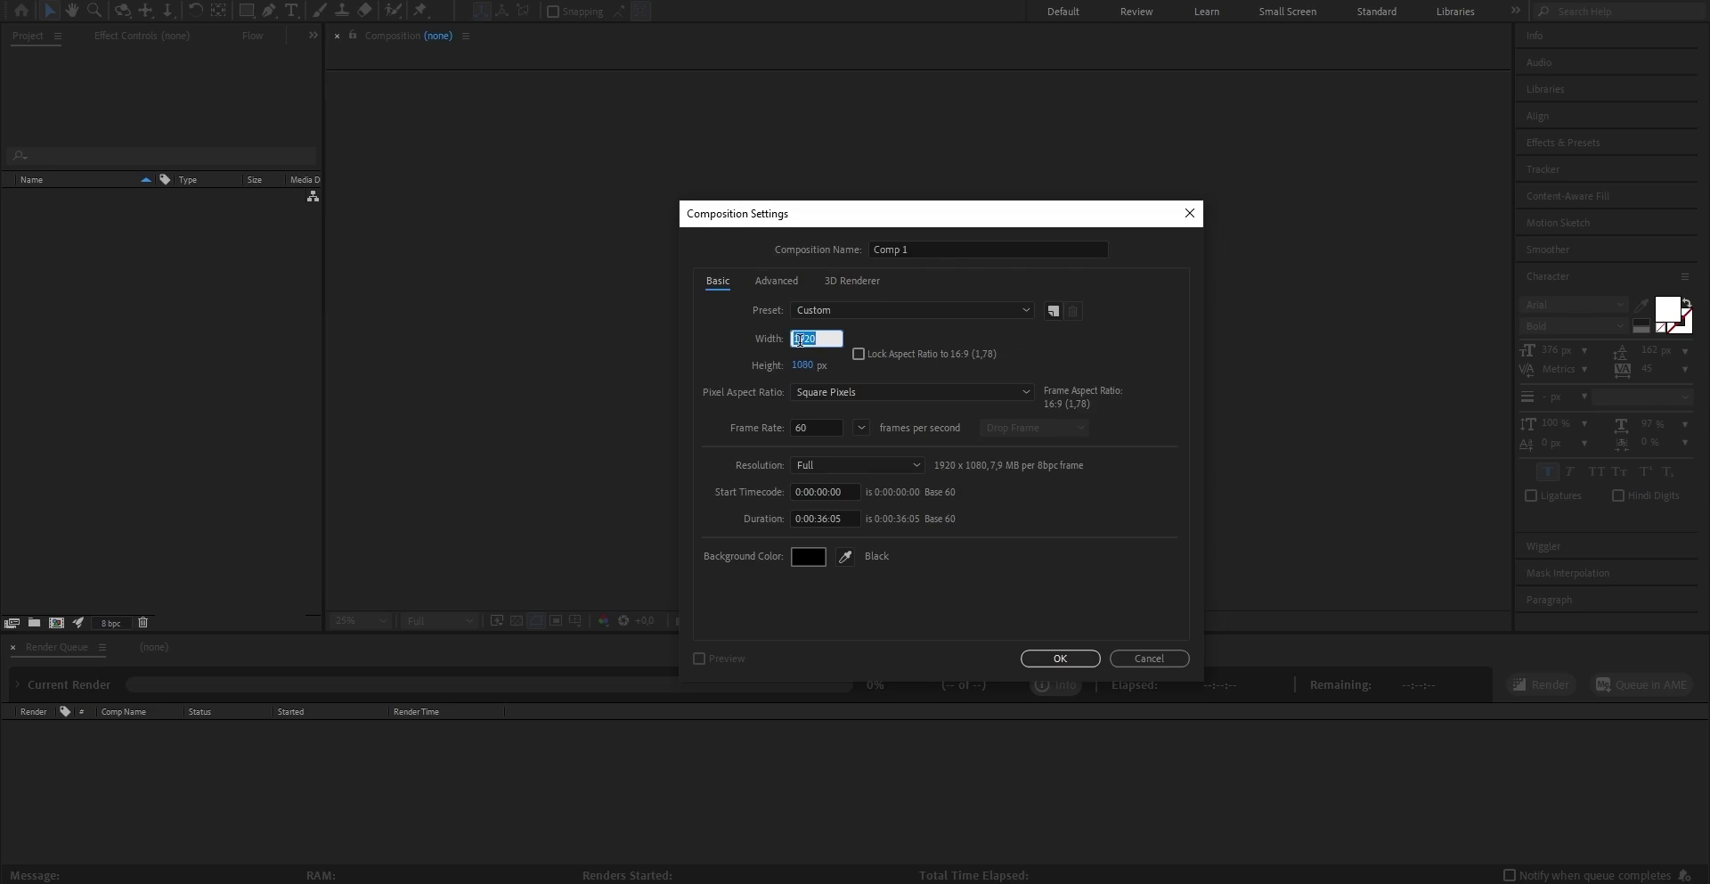
pyautogui.write('1170')
pyautogui.press('Tab')
pyautogui.write('1560')
pyautogui.press('Return')
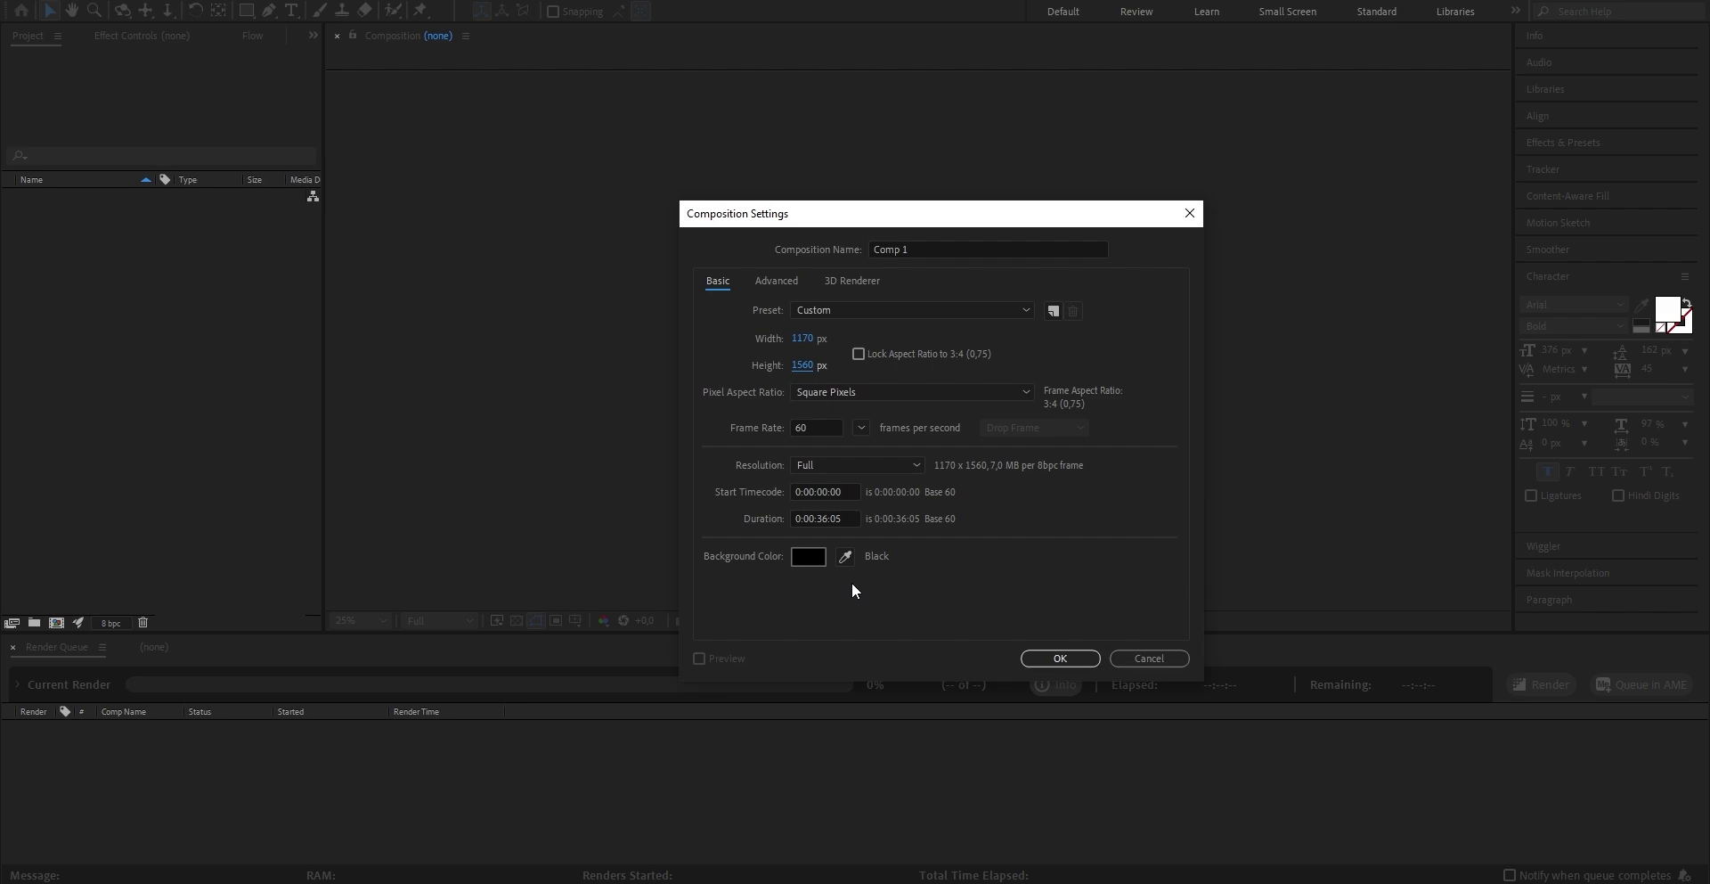
pyautogui.click(823, 519)
pyautogui.click(1041, 661)
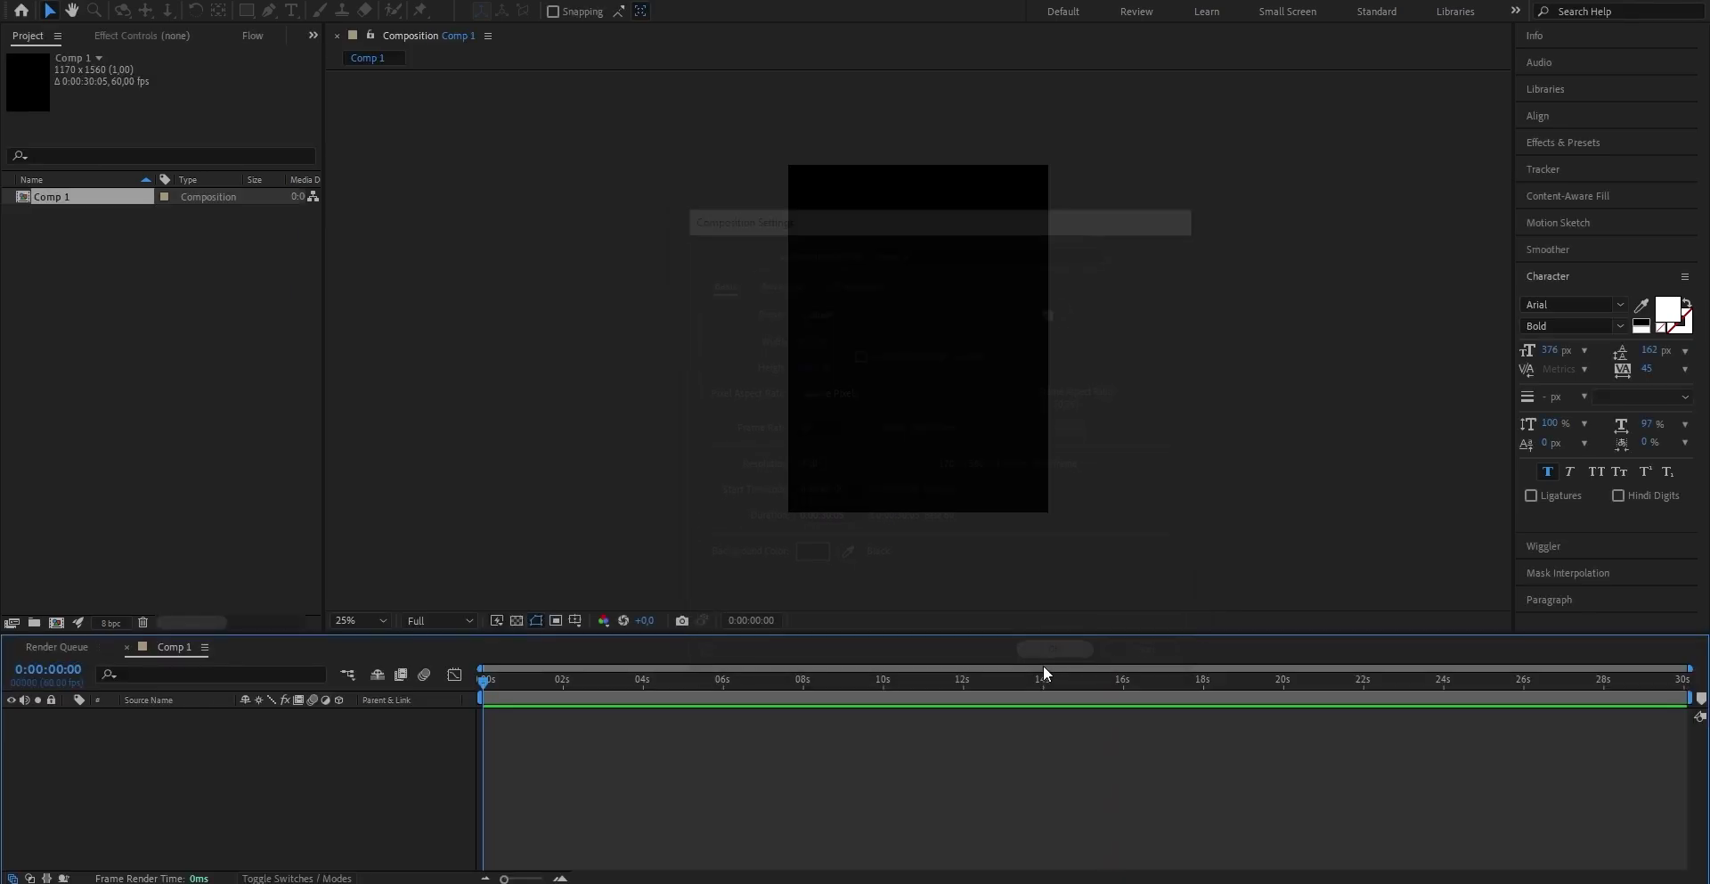
# - Import the Patrick Bateman and Sound files from the New Edit folder into the project as footage
pyautogui.rightClick(580, 426)
pyautogui.click(616, 464)
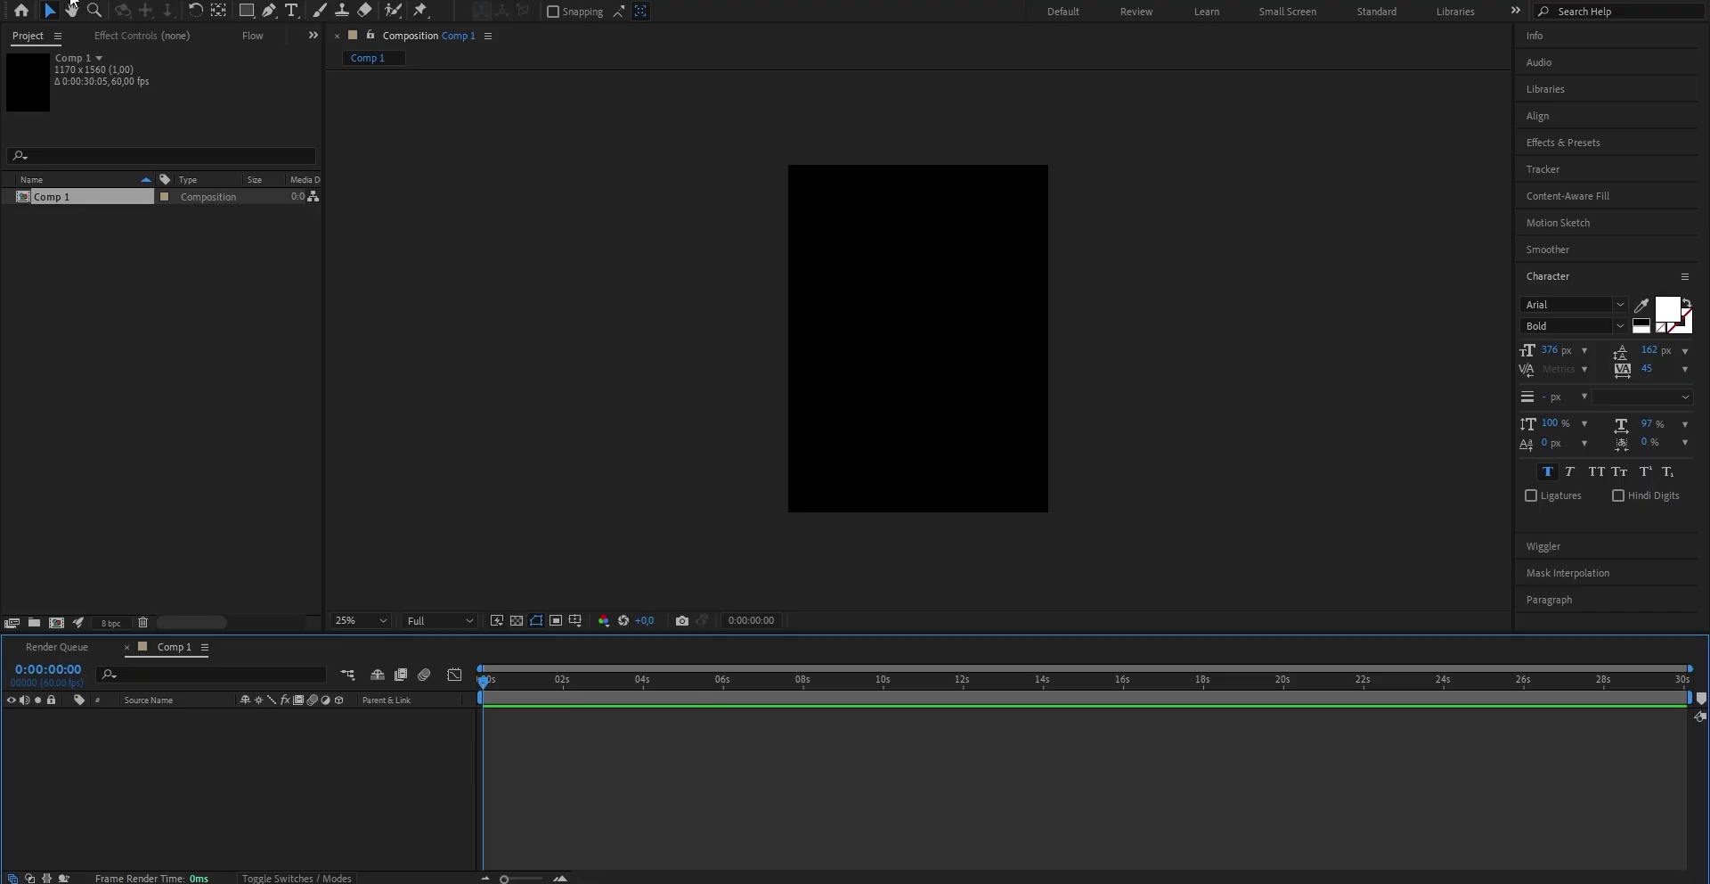
pyautogui.click(29, 2)
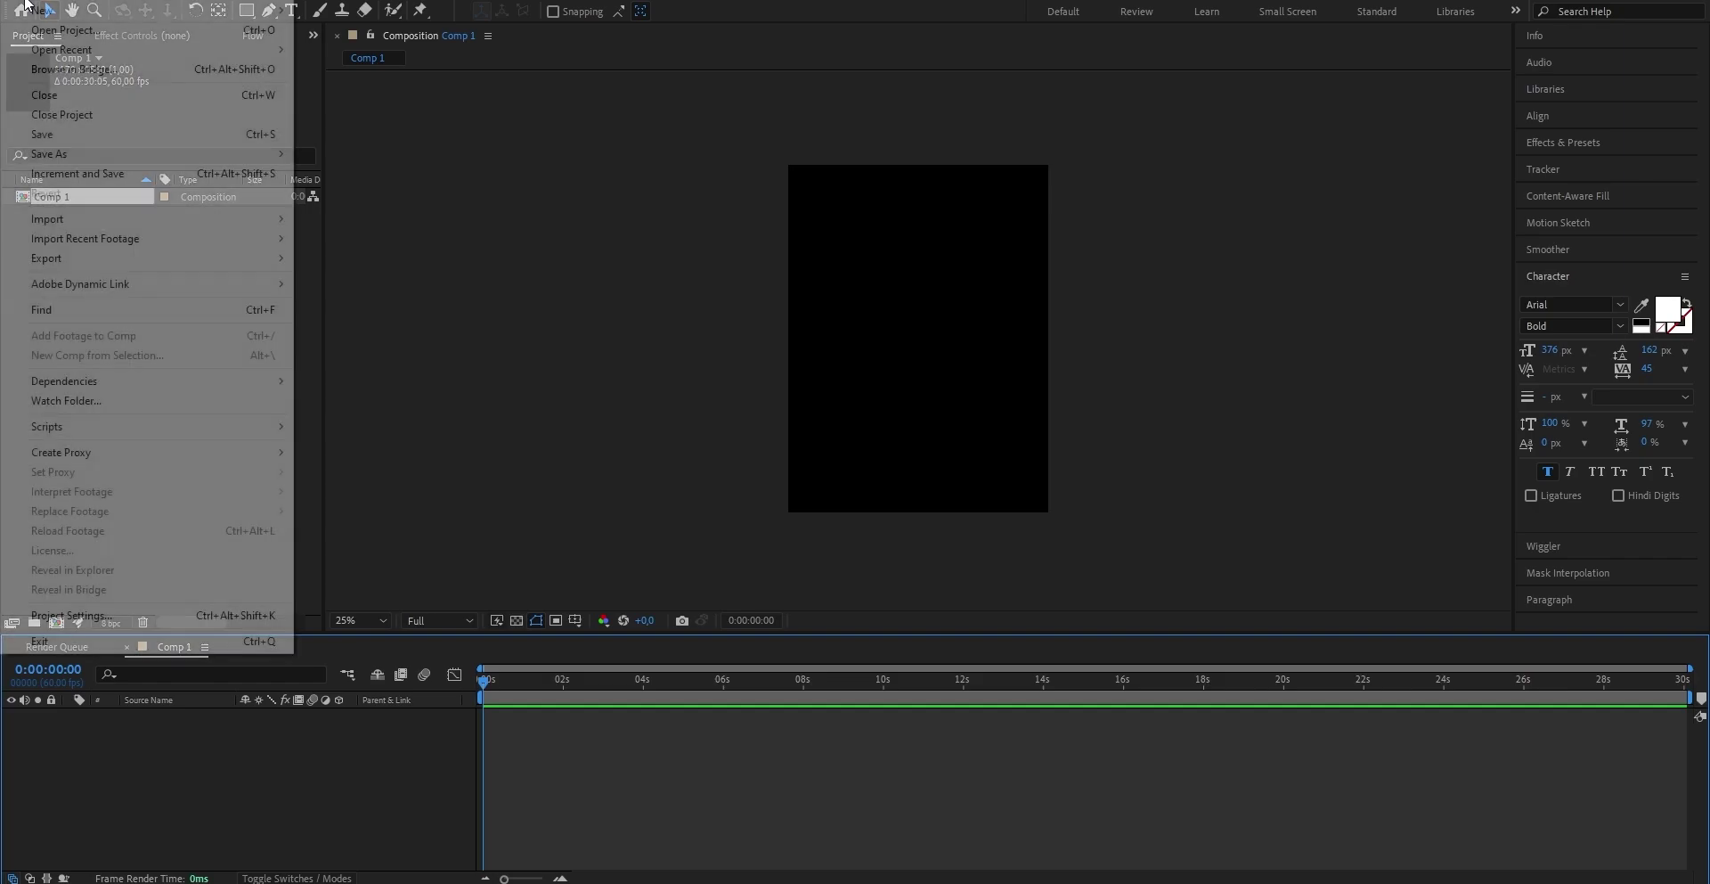
pyautogui.moveTo(92, 229)
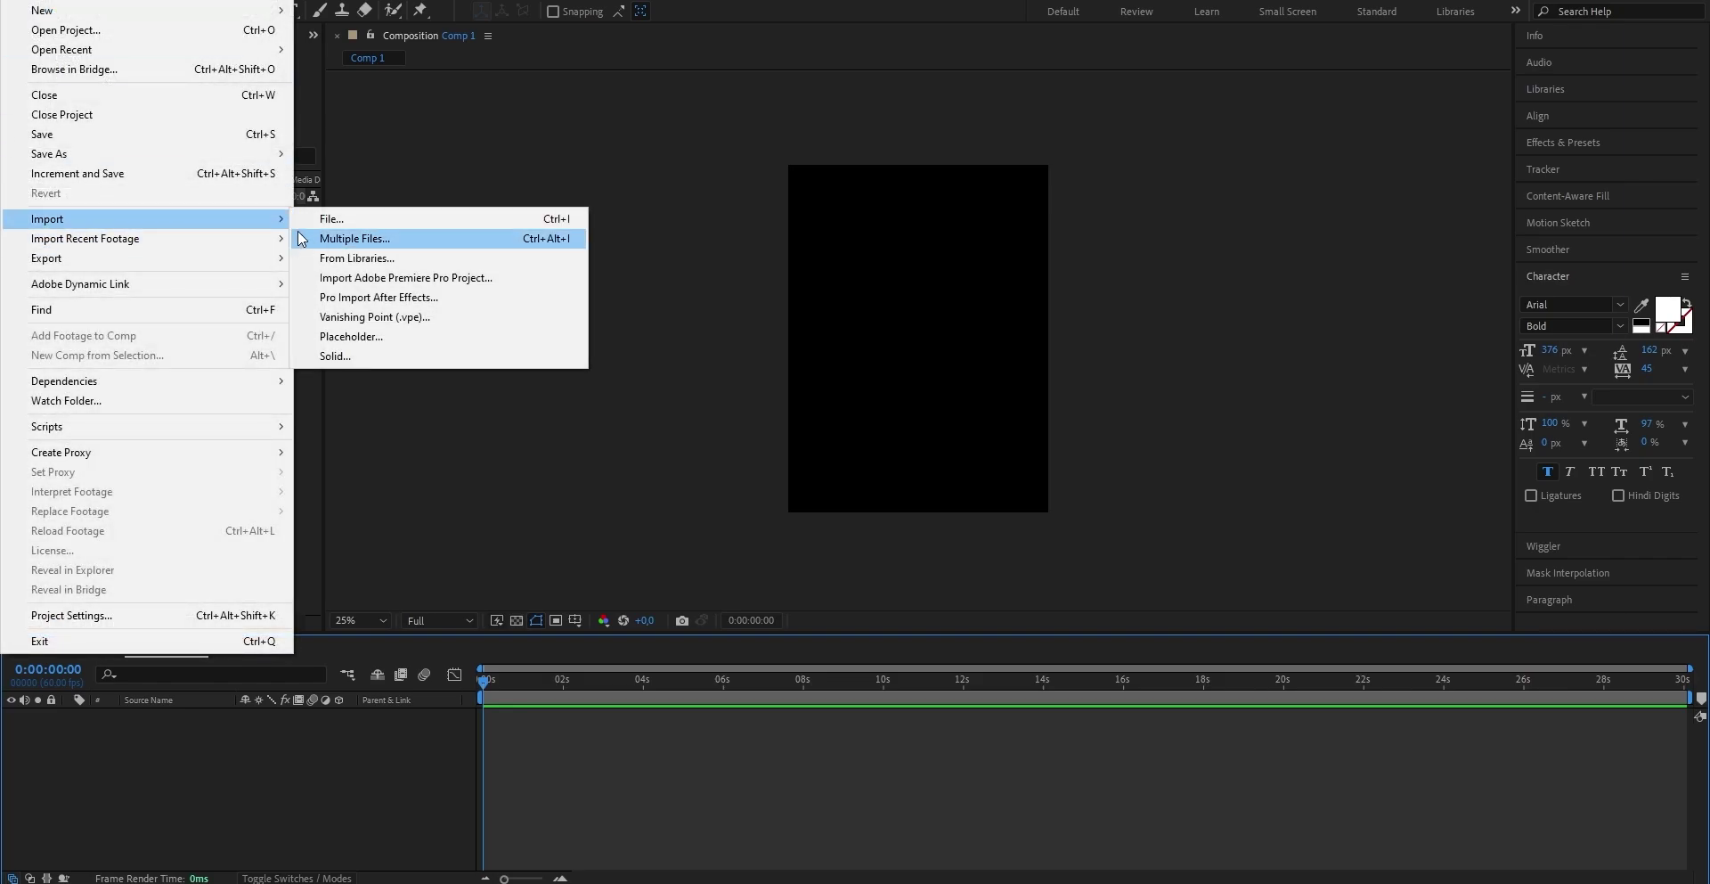
pyautogui.click(419, 218)
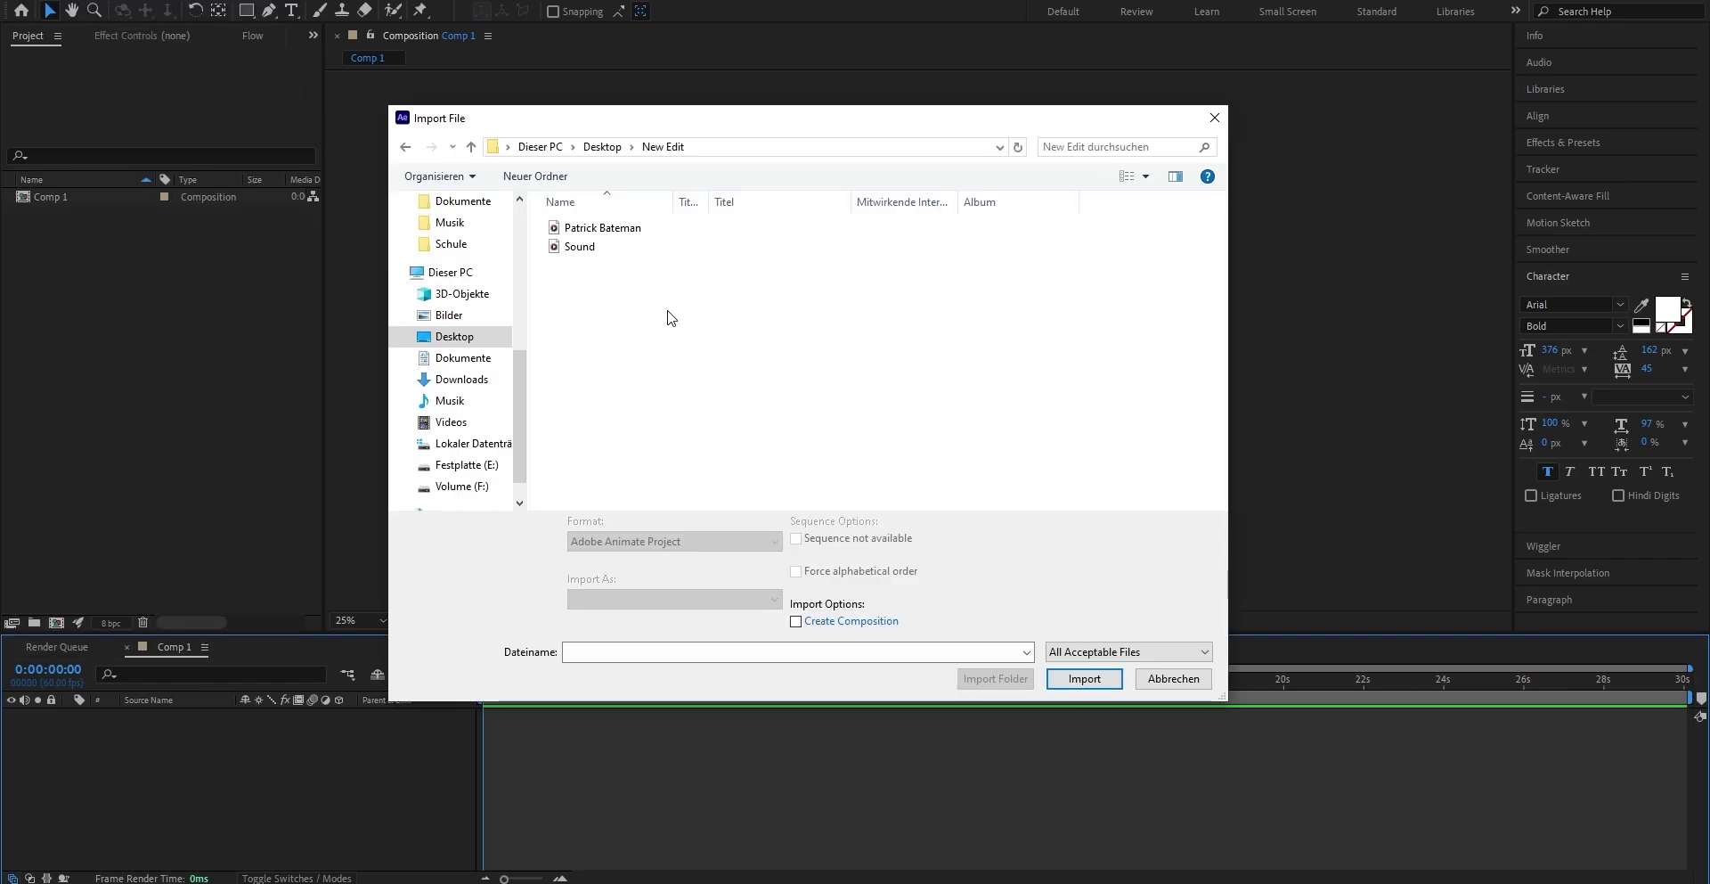
pyautogui.click(589, 254)
pyautogui.keyDown('shift'); pyautogui.click(606, 228); pyautogui.keyUp('shift')
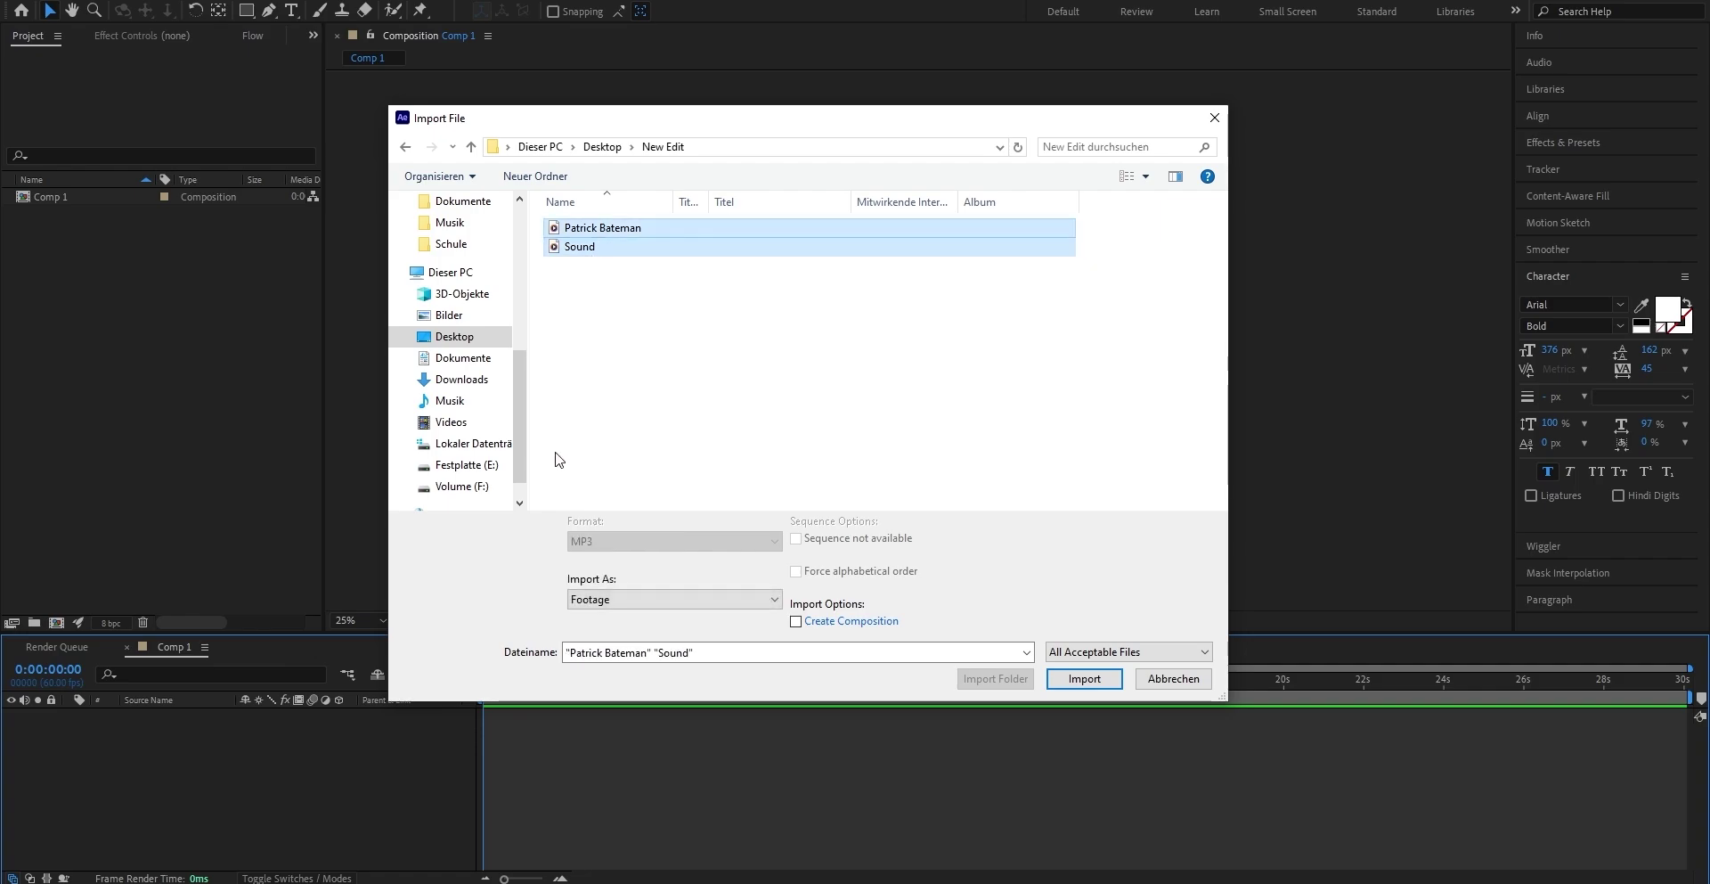
pyautogui.click(1085, 679)
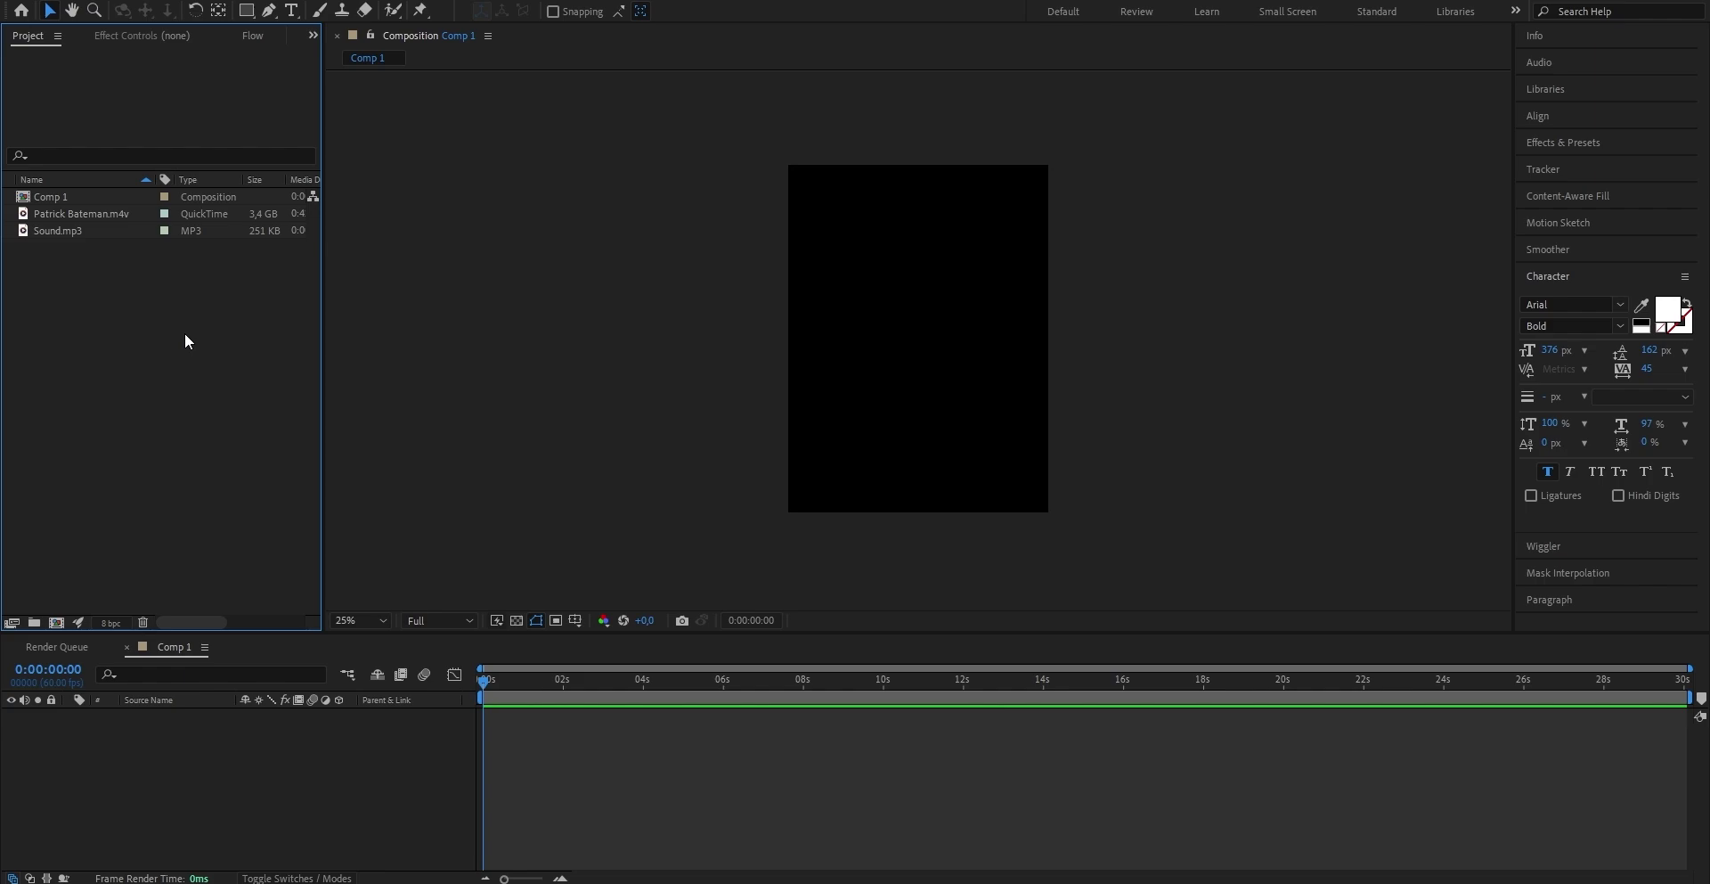
# - Add Sound.mp3 to the Comp 1 timeline and convert its audio to keyframes
pyautogui.click(62, 235)
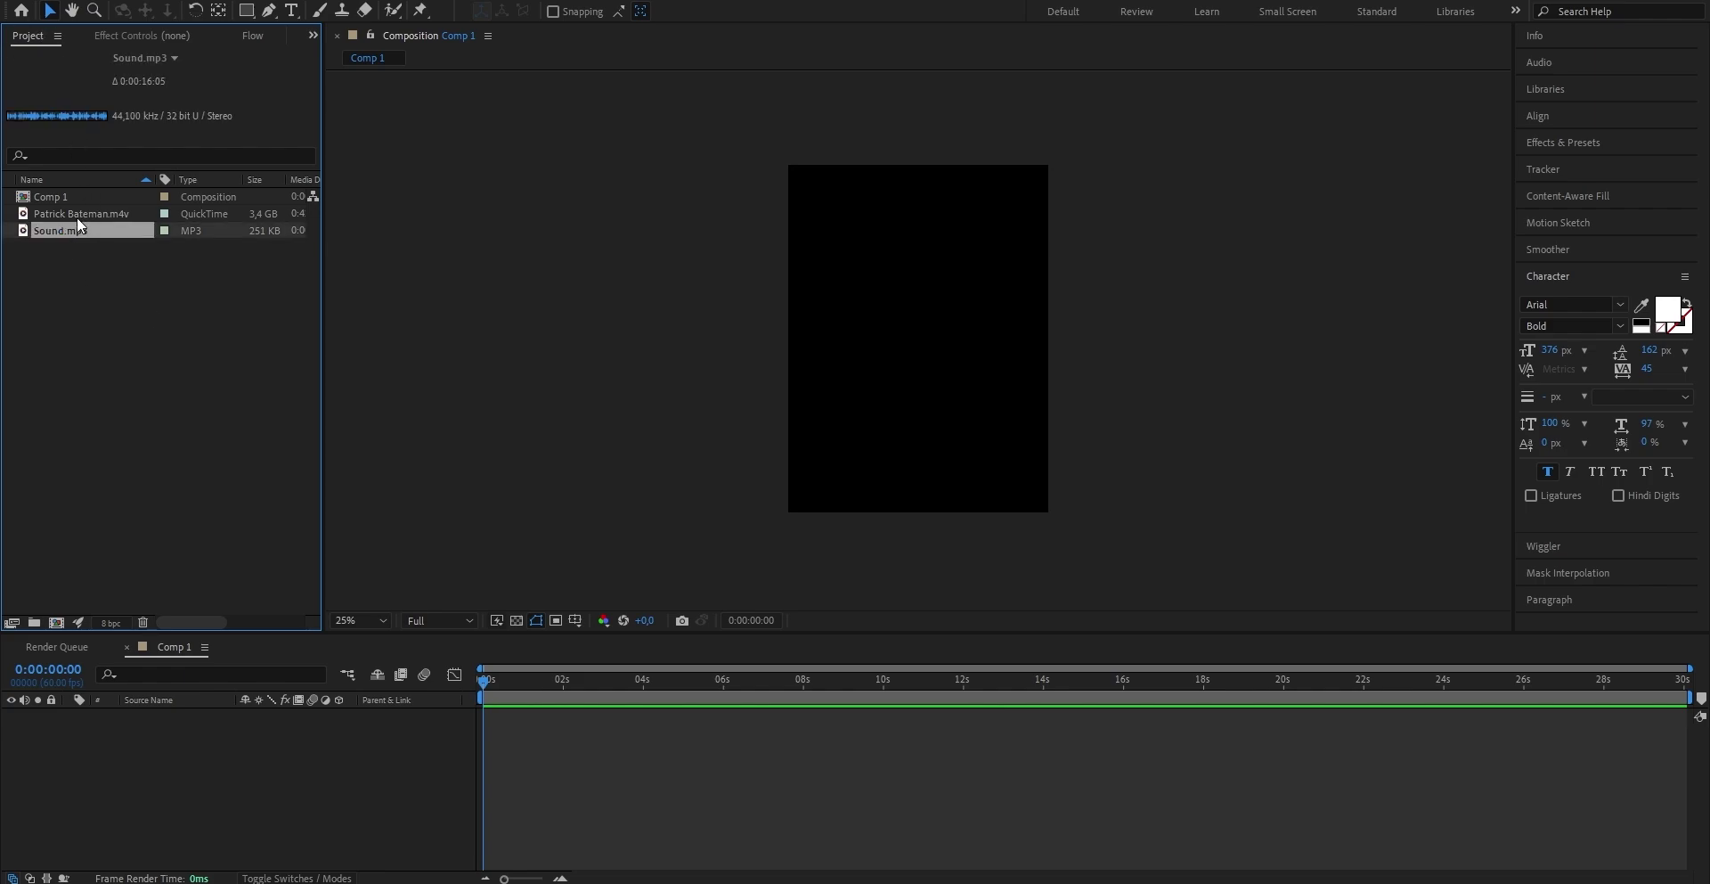
pyautogui.moveTo(66, 234); pyautogui.dragTo(481, 717)
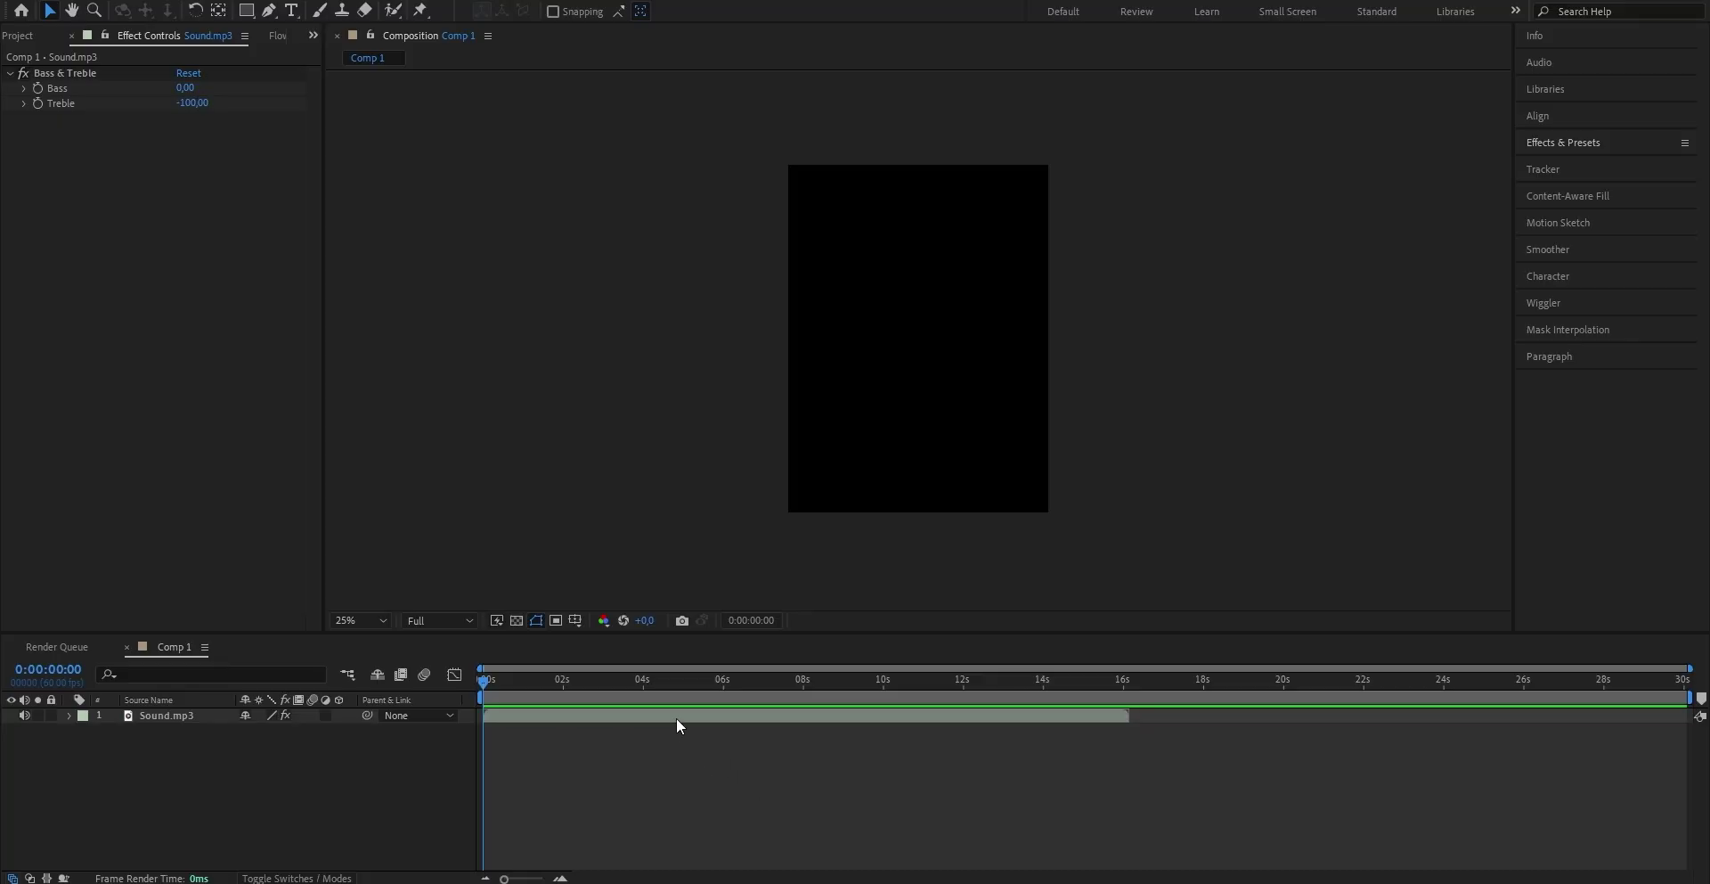
pyautogui.rightClick(676, 718)
pyautogui.moveTo(790, 481)
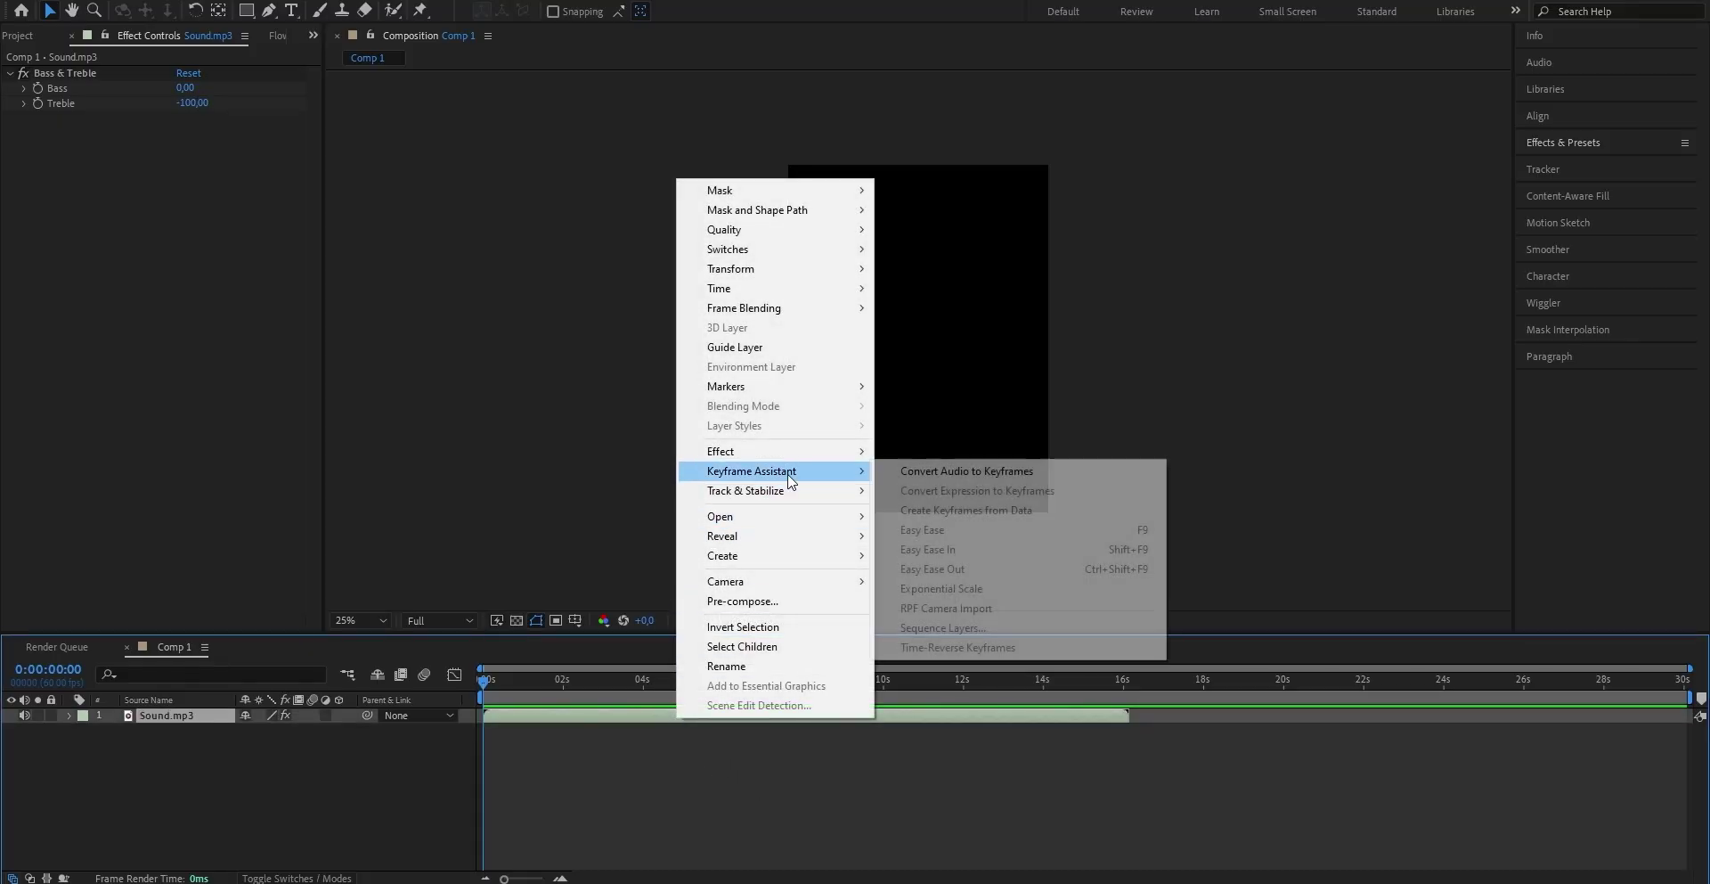
pyautogui.click(908, 471)
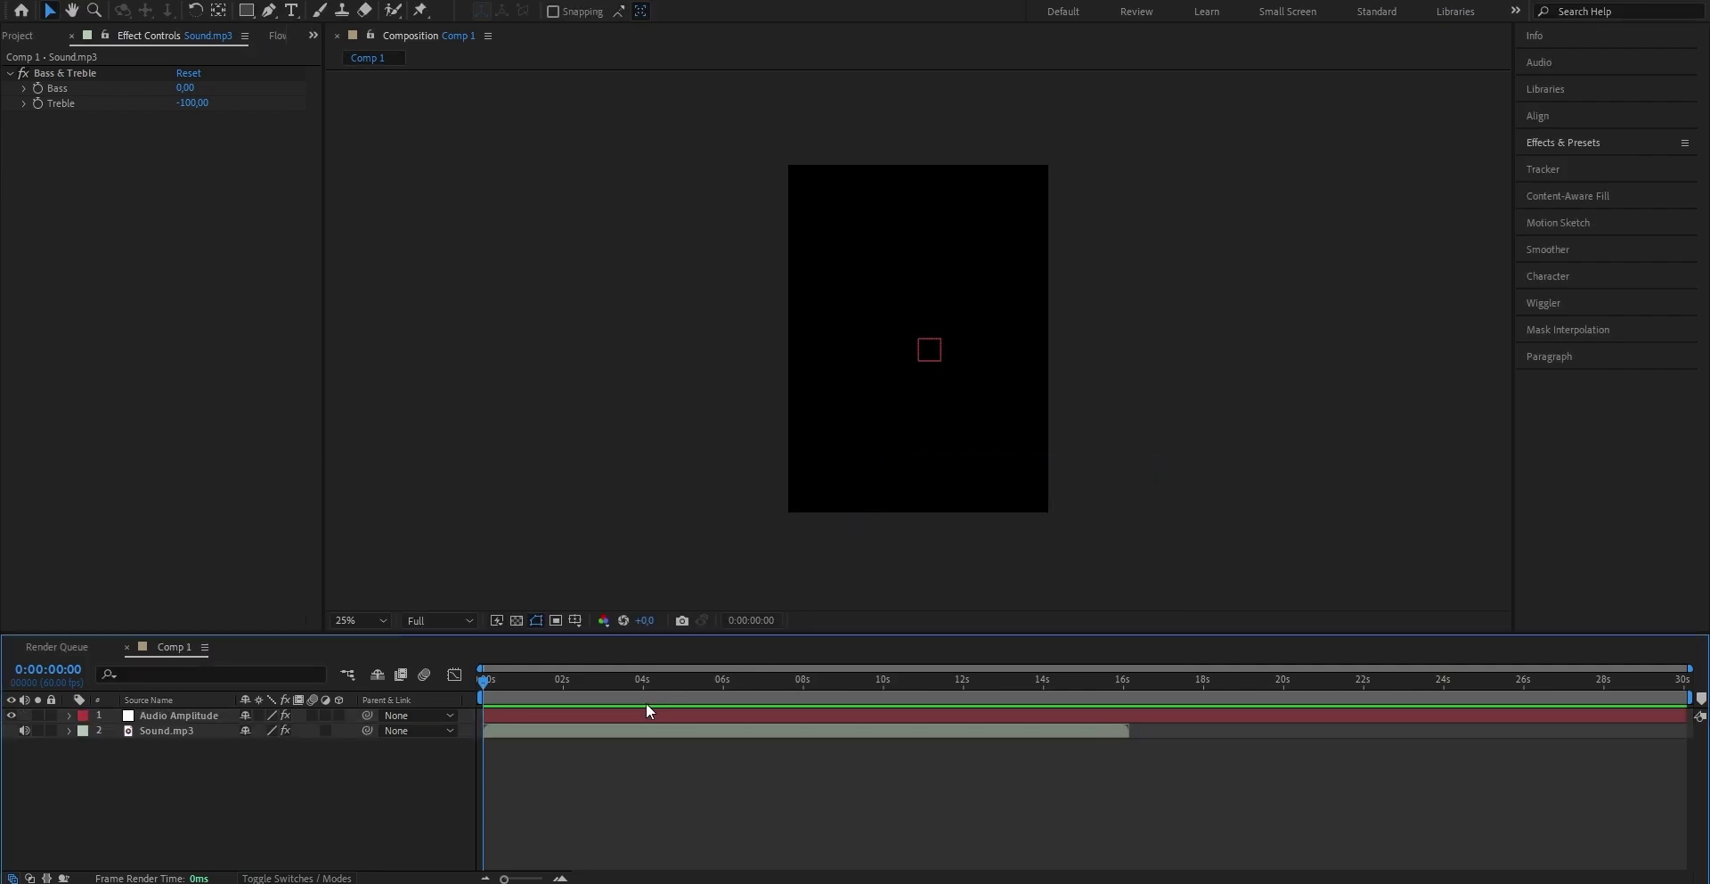
# - Reveal the Audio Amplitude keyframes and display the Both Channels slider in the Graph Editor
pyautogui.click(189, 716)
pyautogui.press('u')
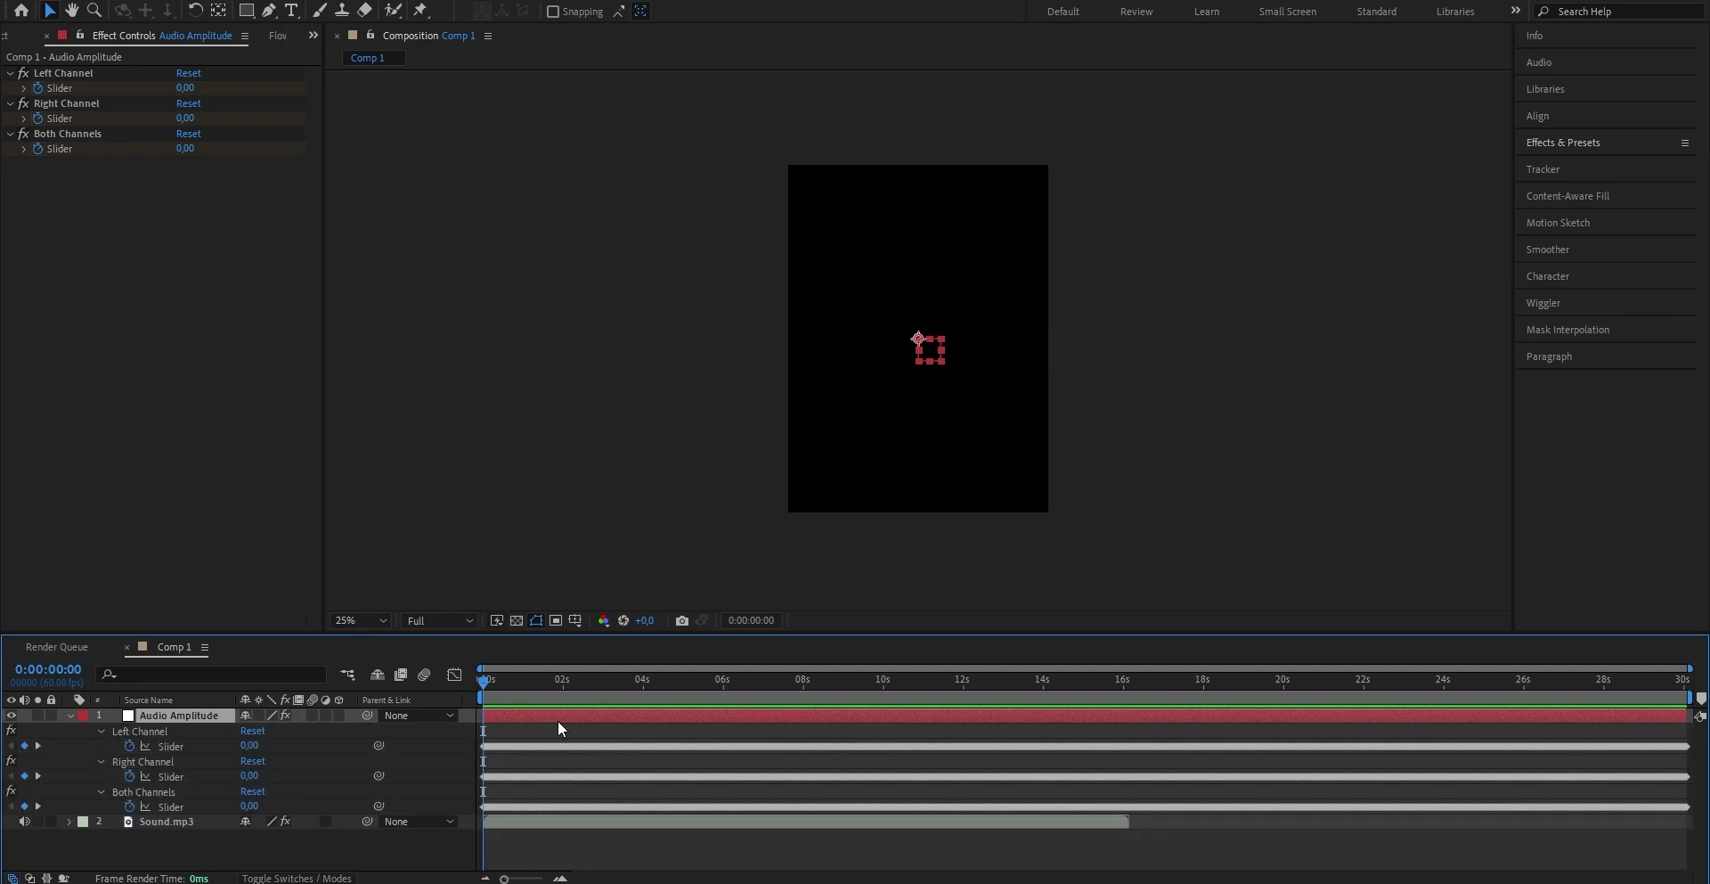
pyautogui.click(200, 808)
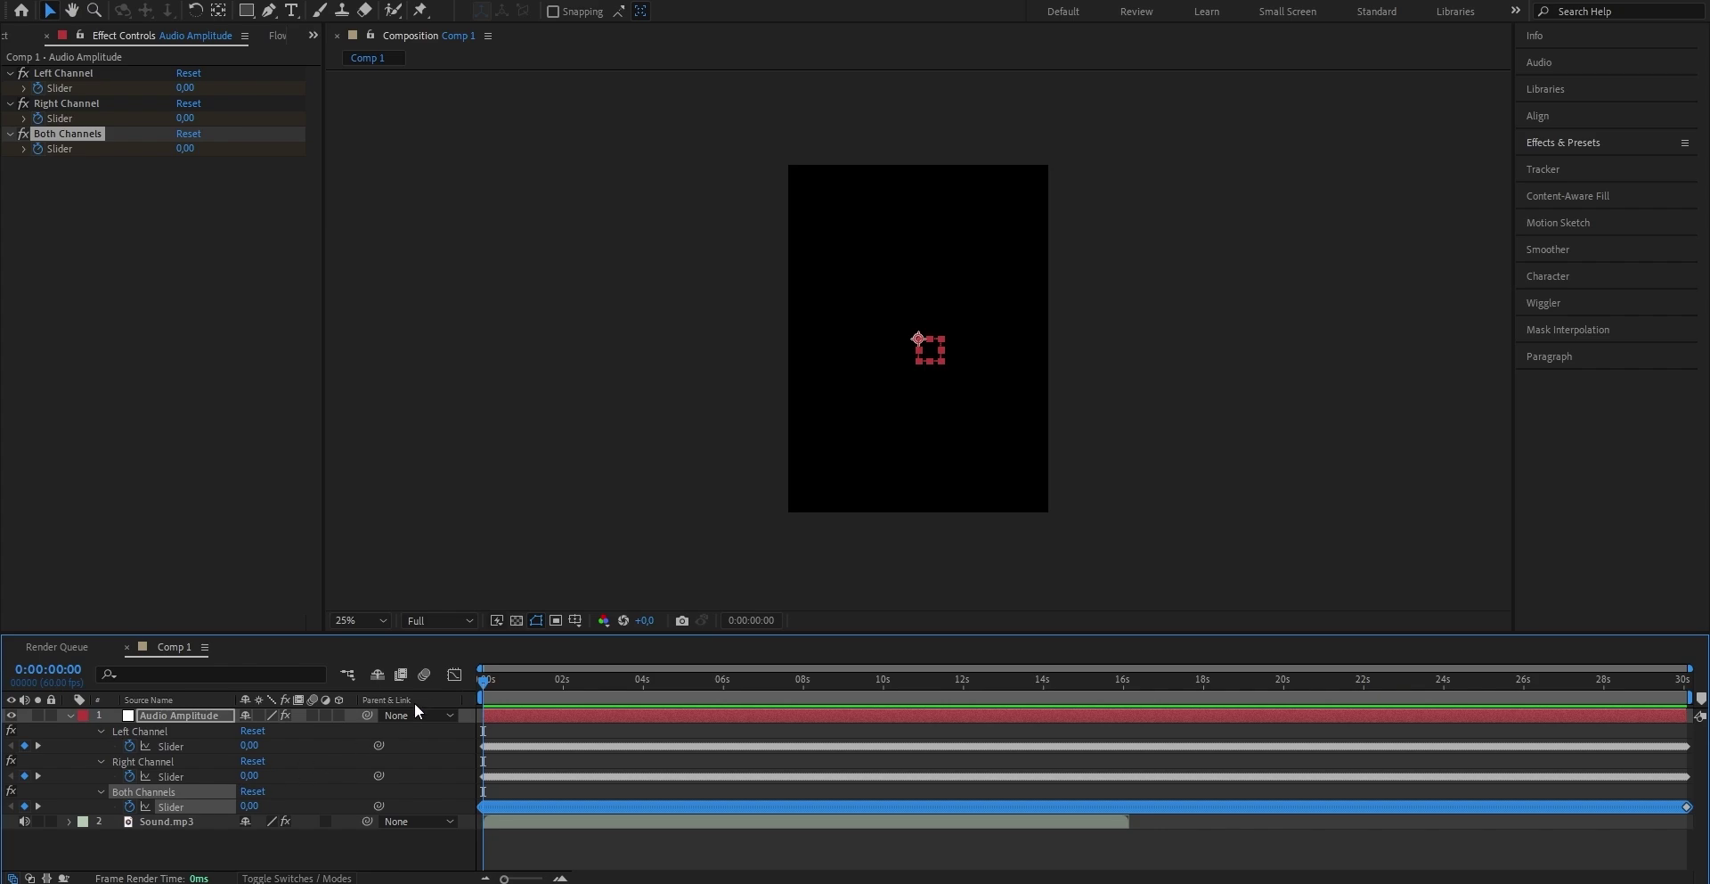
pyautogui.click(454, 675)
pyautogui.moveTo(504, 878); pyautogui.dragTo(526, 878)
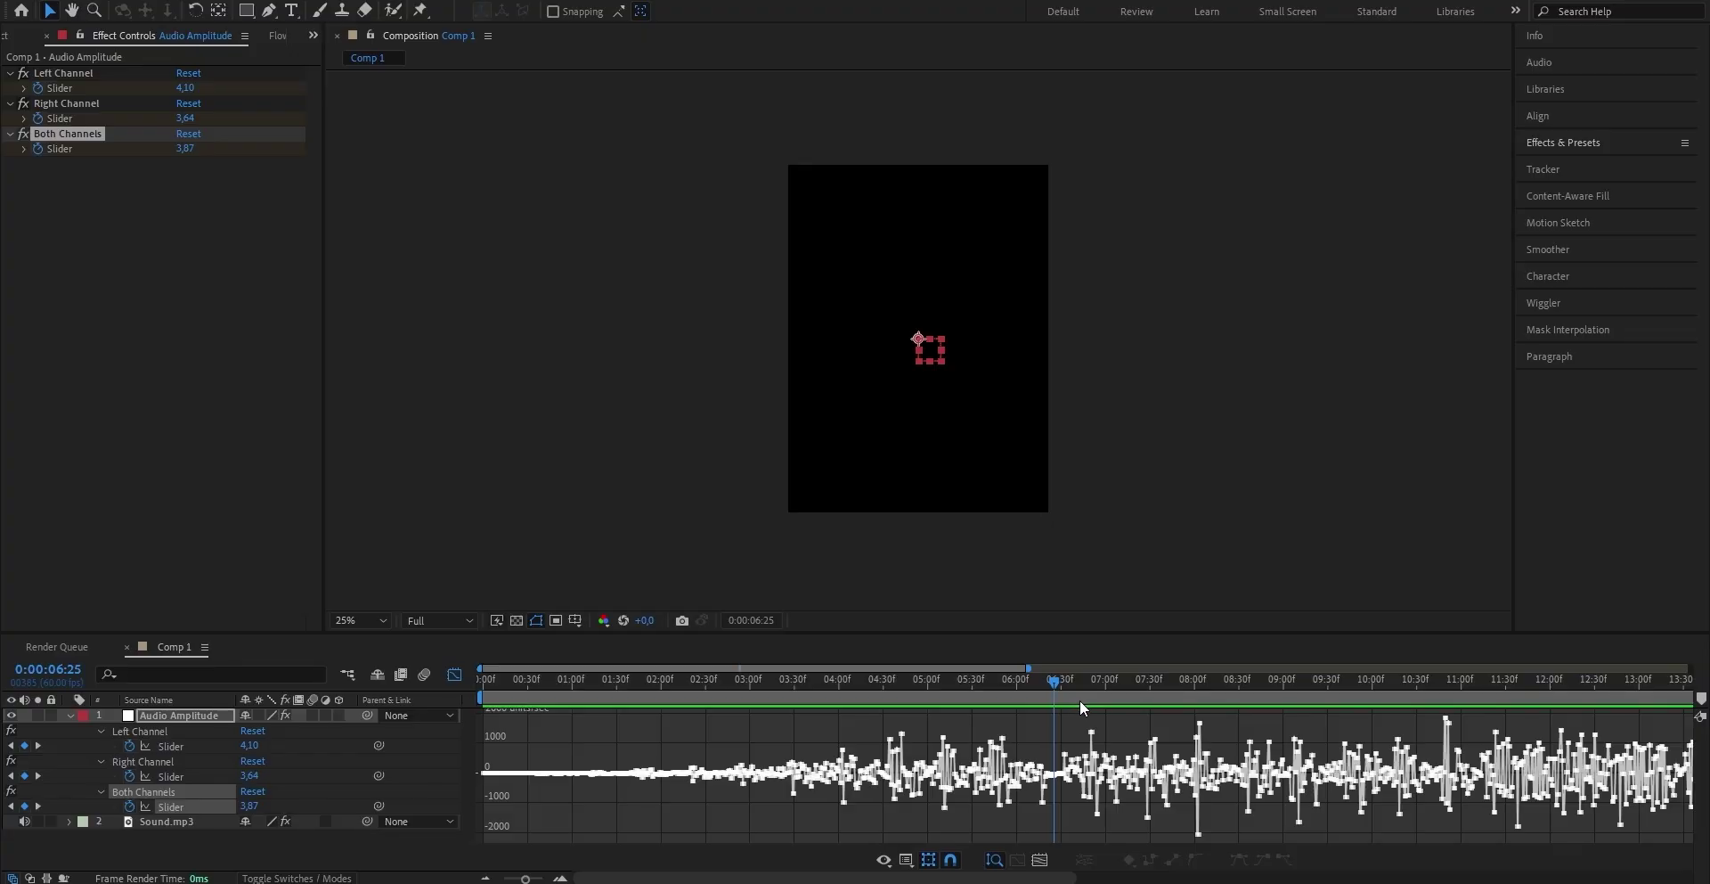
# - Place a composition marker on the amplitude peak at 0:00:06:50 and close the Graph Editor
pyautogui.click(1091, 688)
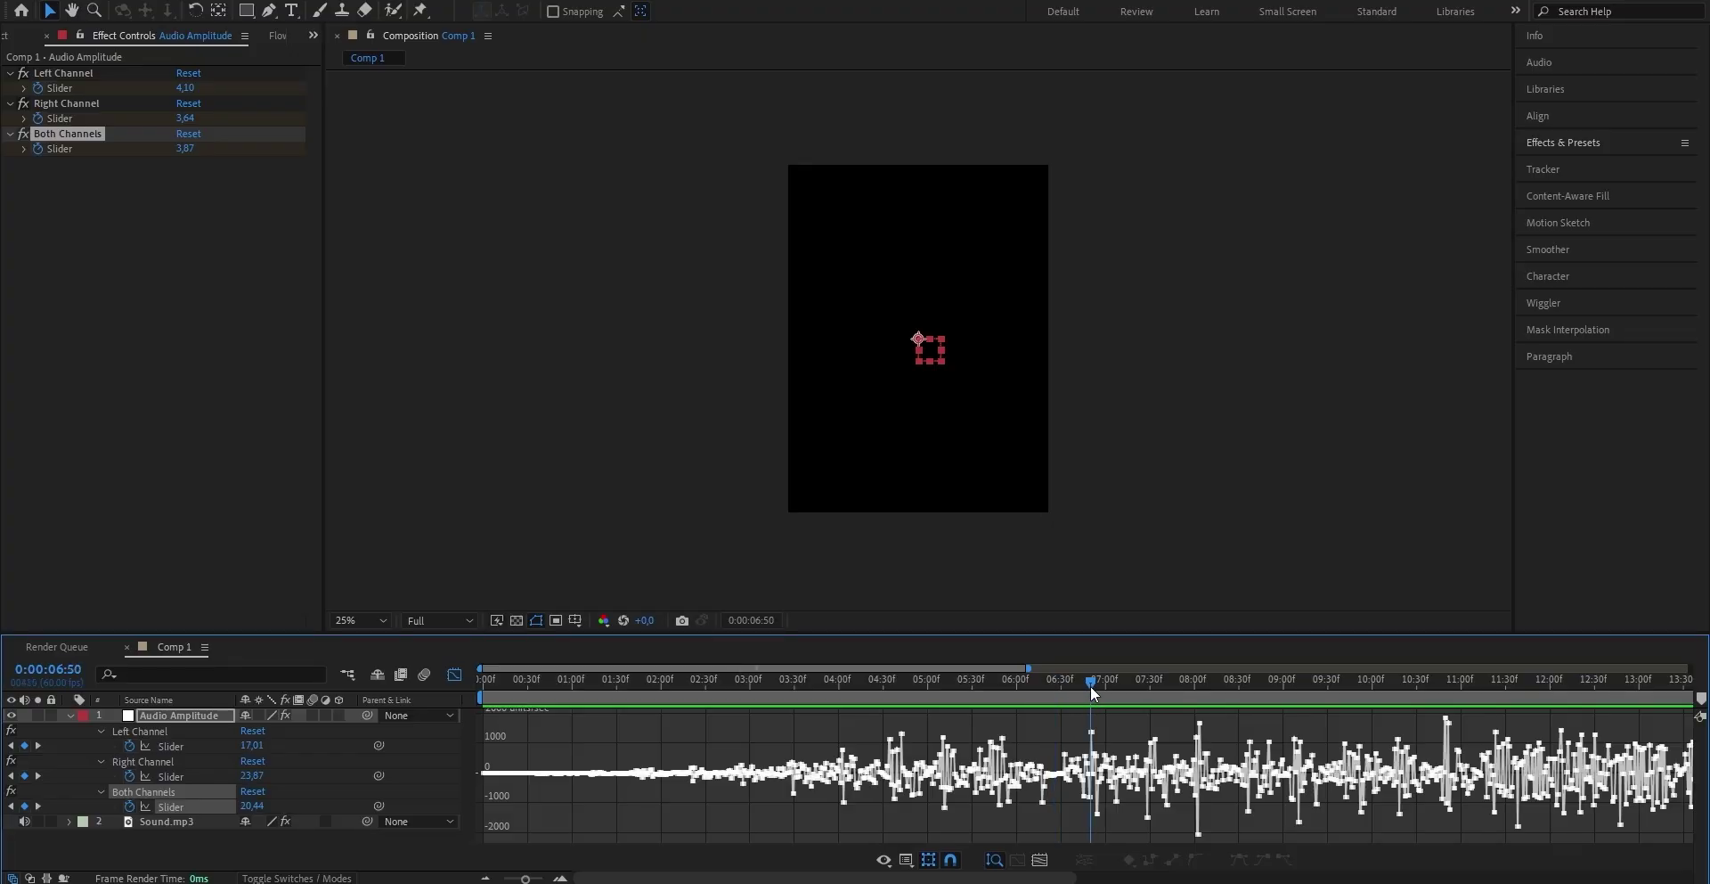
pyautogui.moveTo(535, 878); pyautogui.dragTo(537, 879)
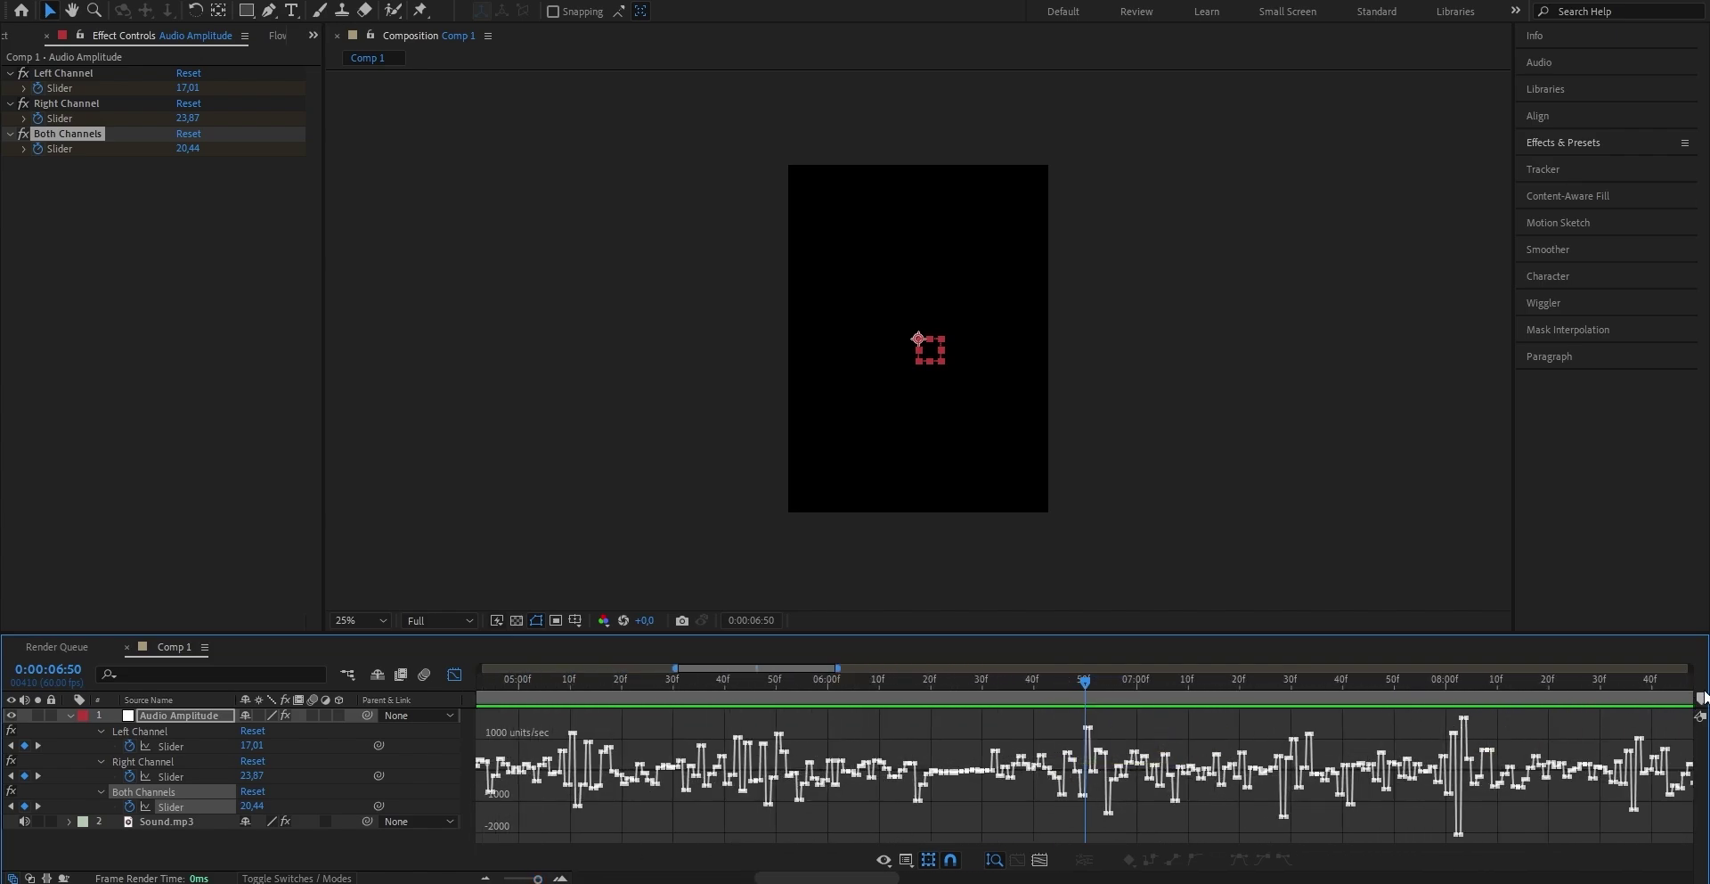
pyautogui.moveTo(1703, 708); pyautogui.dragTo(1090, 715)
pyautogui.click(454, 675)
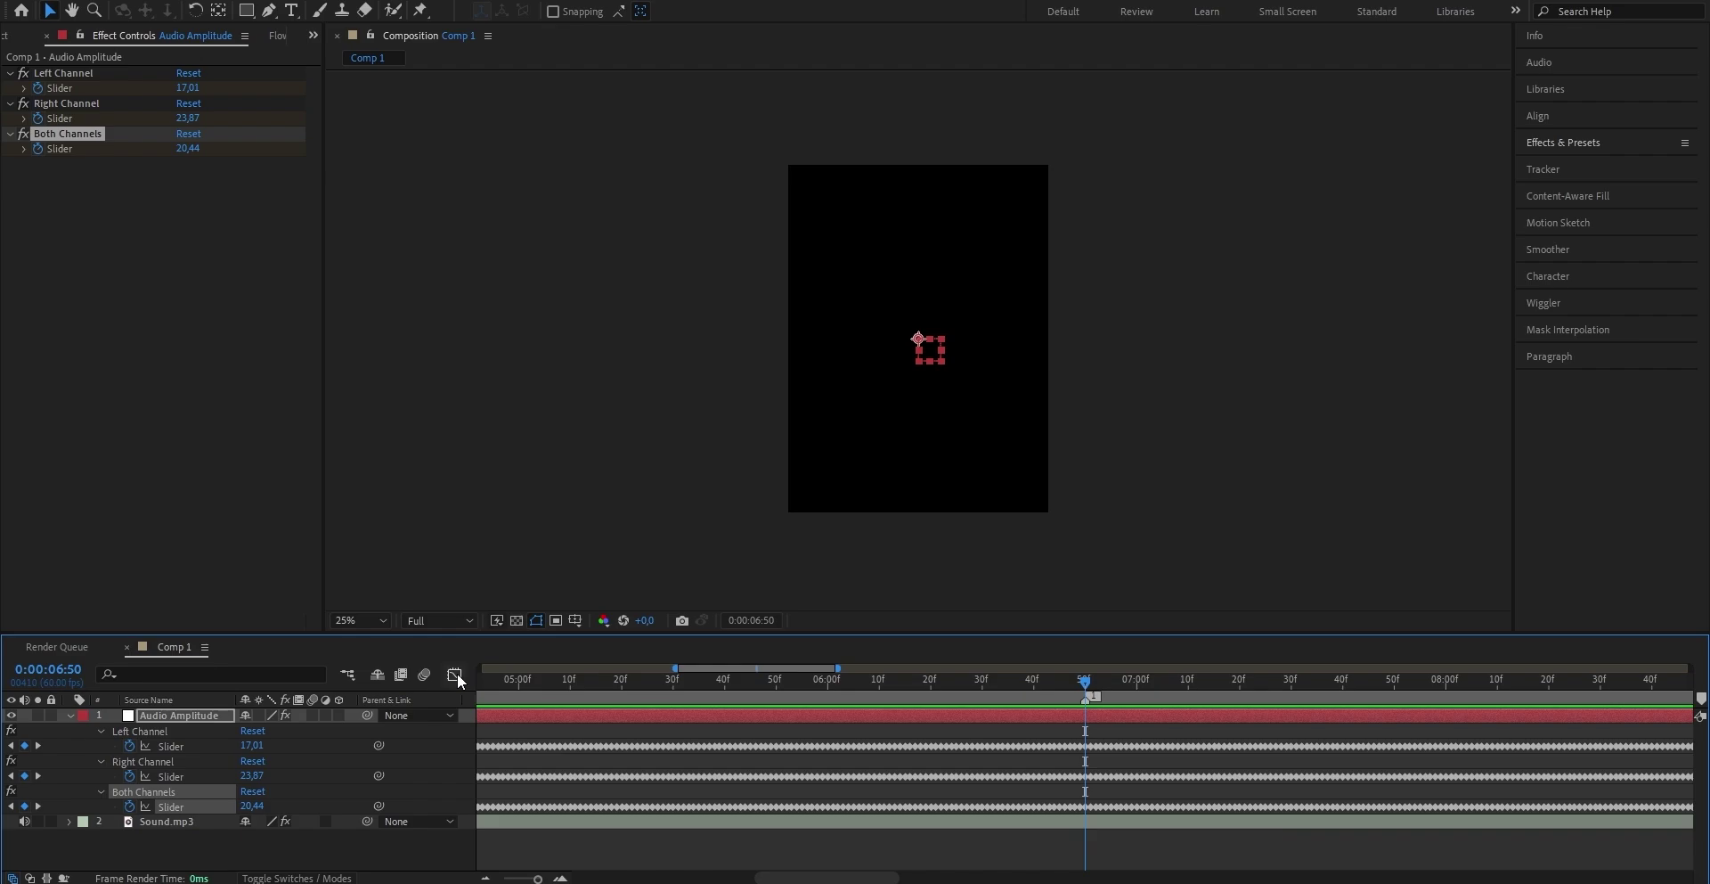
# - Collapse the Audio Amplitude keyframes and reveal the audio levels and waveform of Sound.mp3
pyautogui.press('u')
pyautogui.click(1023, 734)
pyautogui.press('l')
pyautogui.press('l')
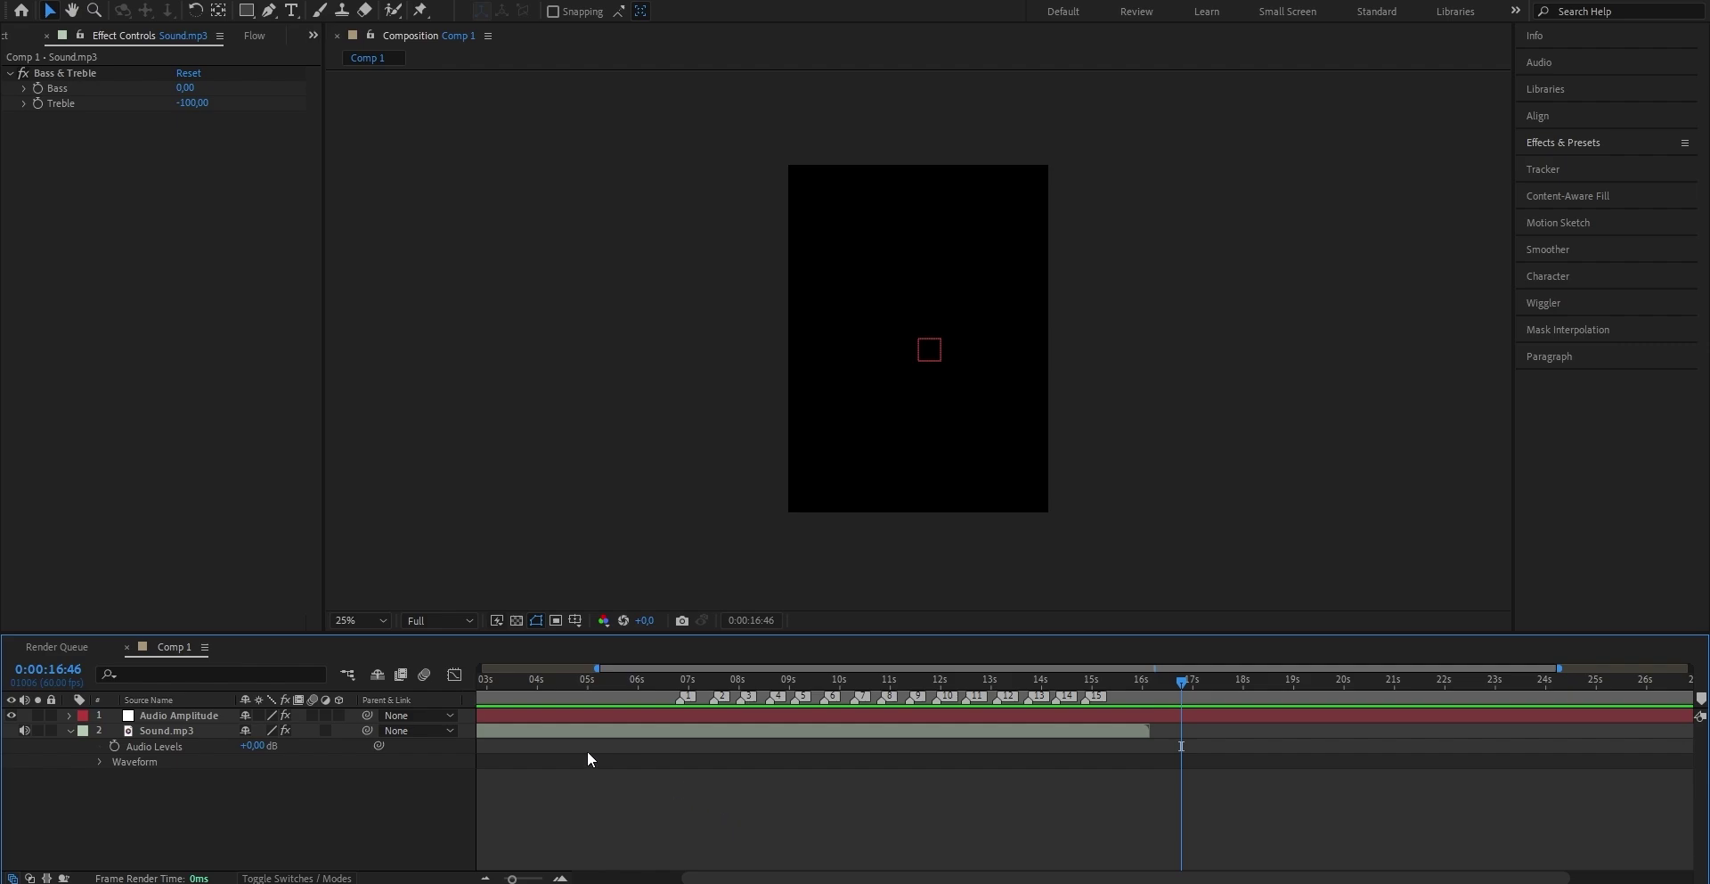
# - Delete the Audio Amplitude layer and add Patrick Bateman.m4v above Sound.mp3 in the timeline
pyautogui.press('Delete')
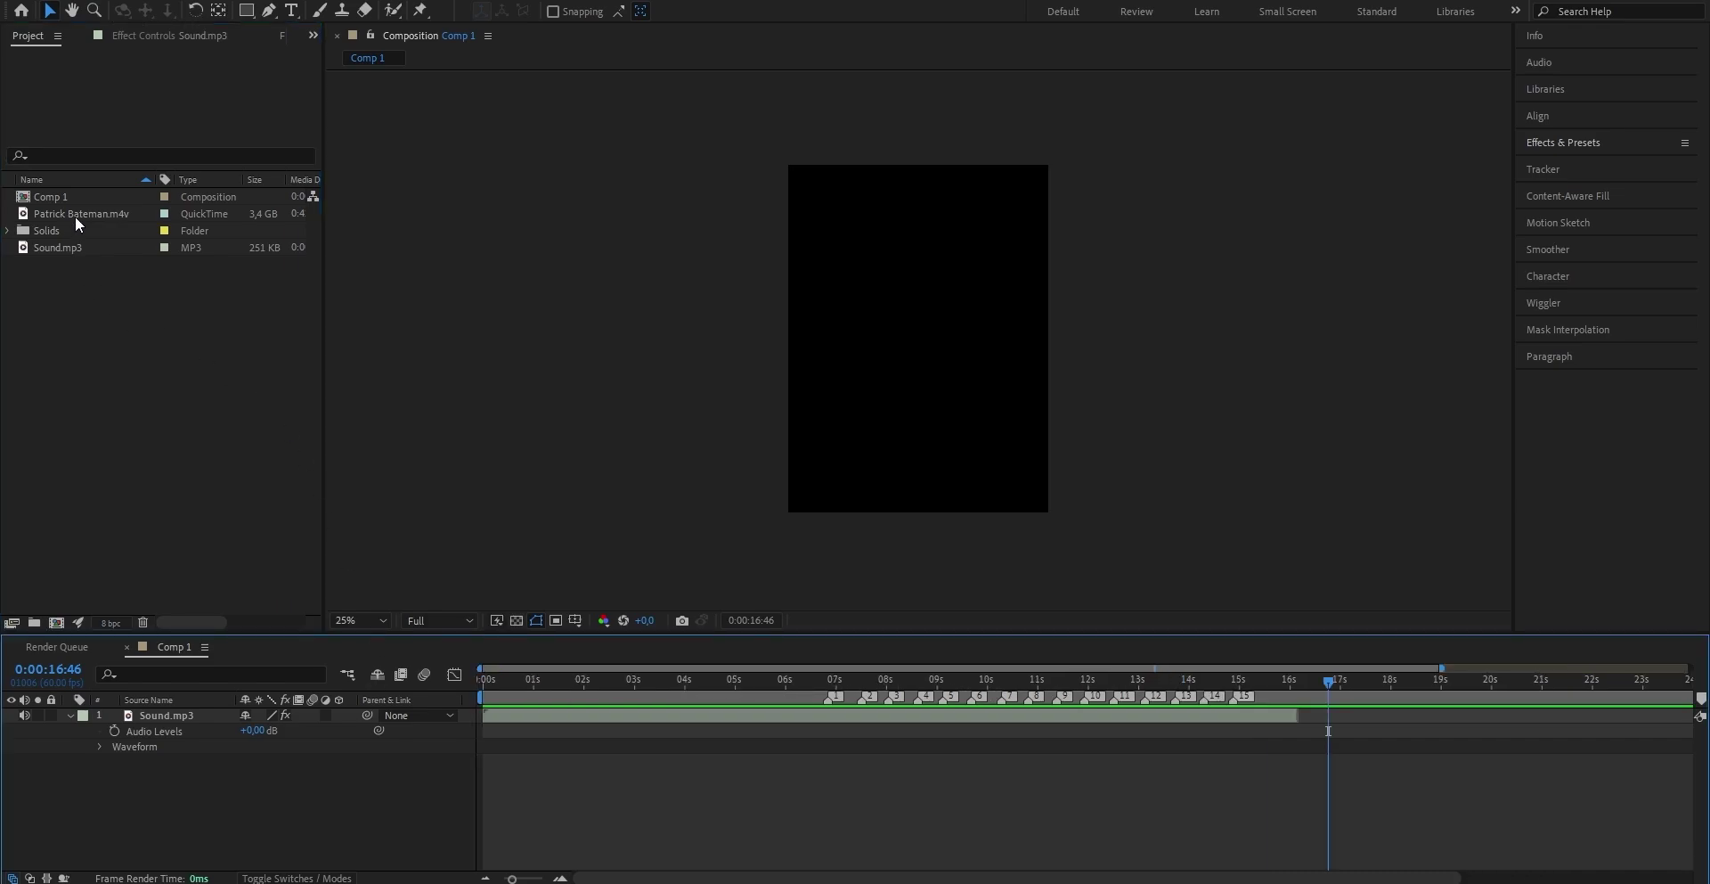
pyautogui.moveTo(79, 223); pyautogui.dragTo(451, 718)
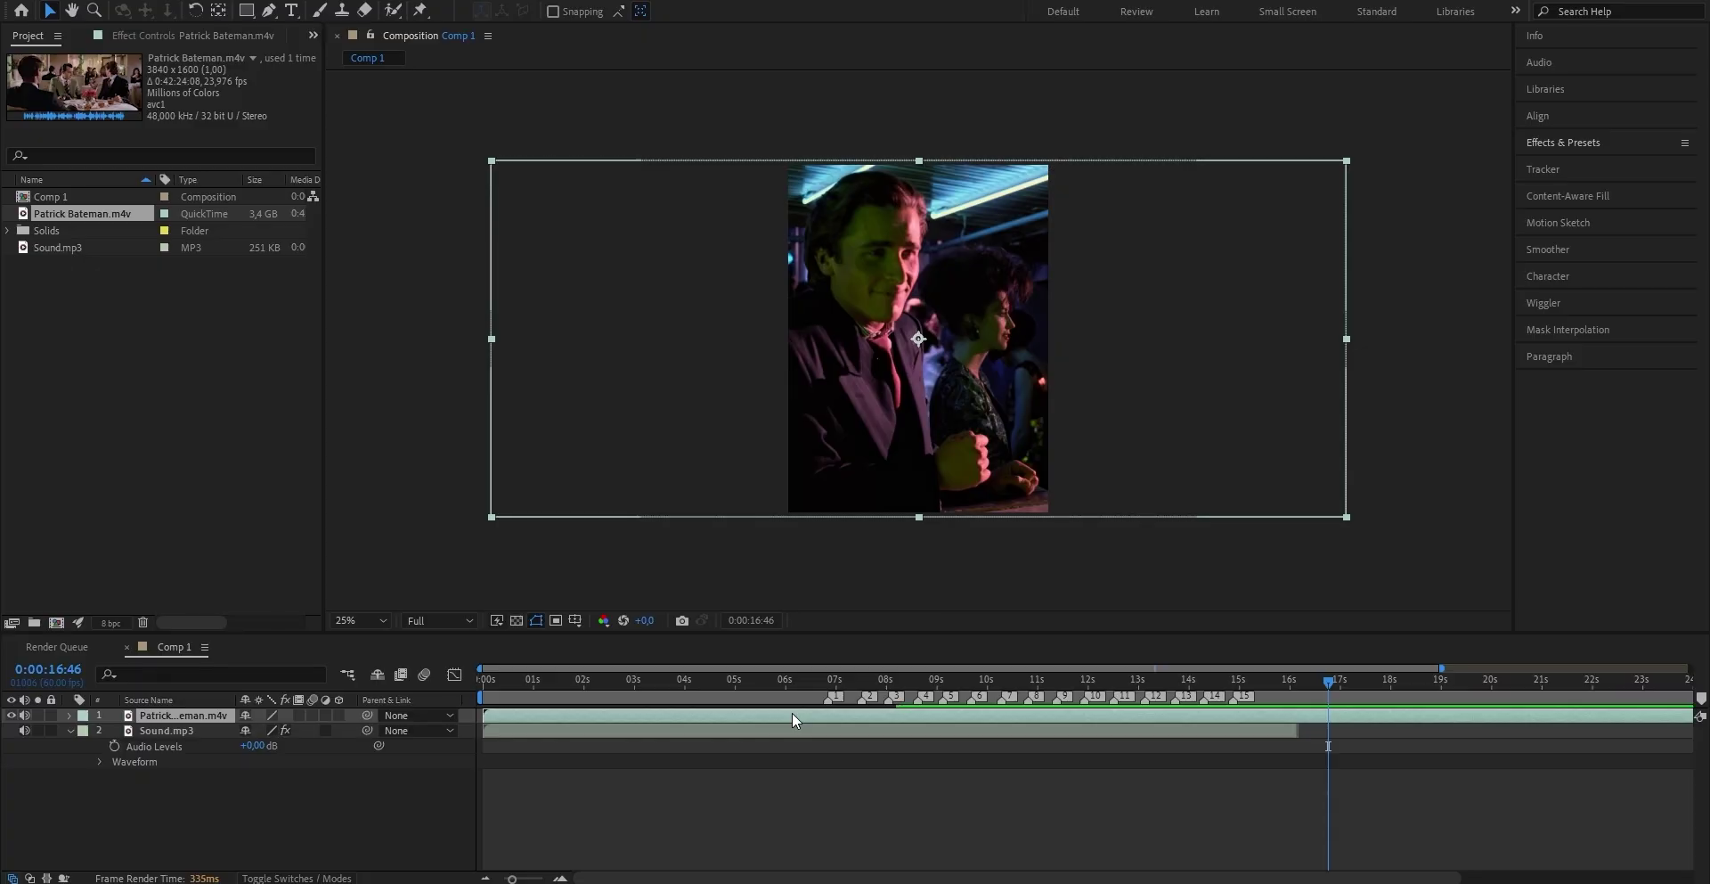
# - Open the Patrick Bateman layer in its own viewer and set its in point to source time 0:18:58:13
pyautogui.doubleClick(793, 714)
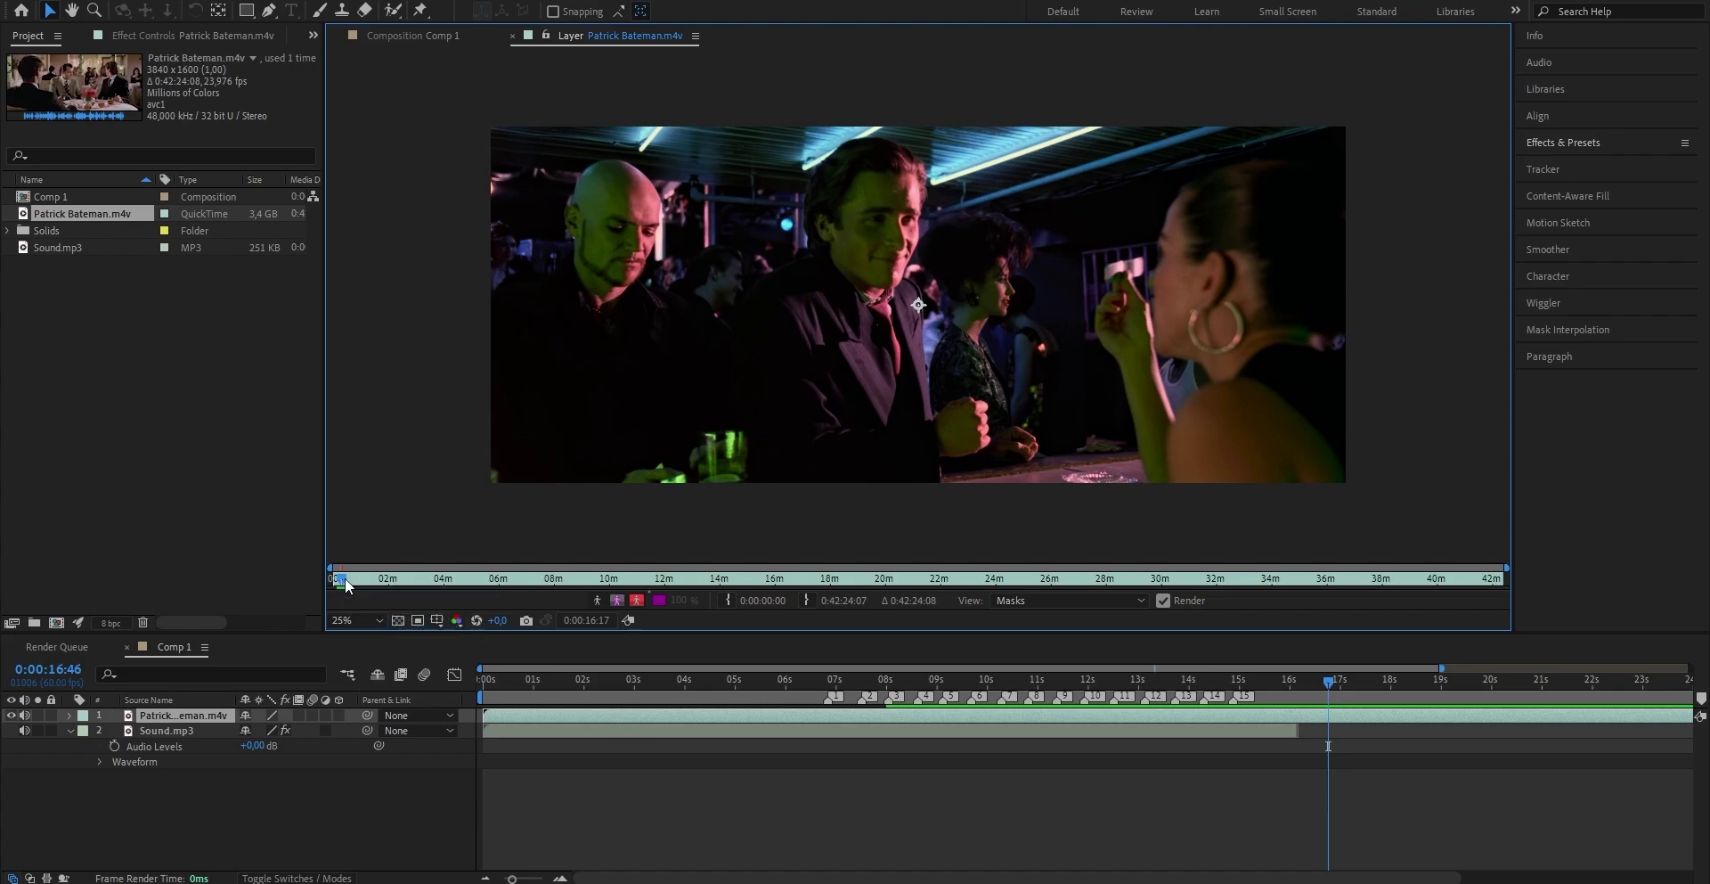
pyautogui.click(350, 580)
pyautogui.moveTo(351, 584); pyautogui.dragTo(857, 584)
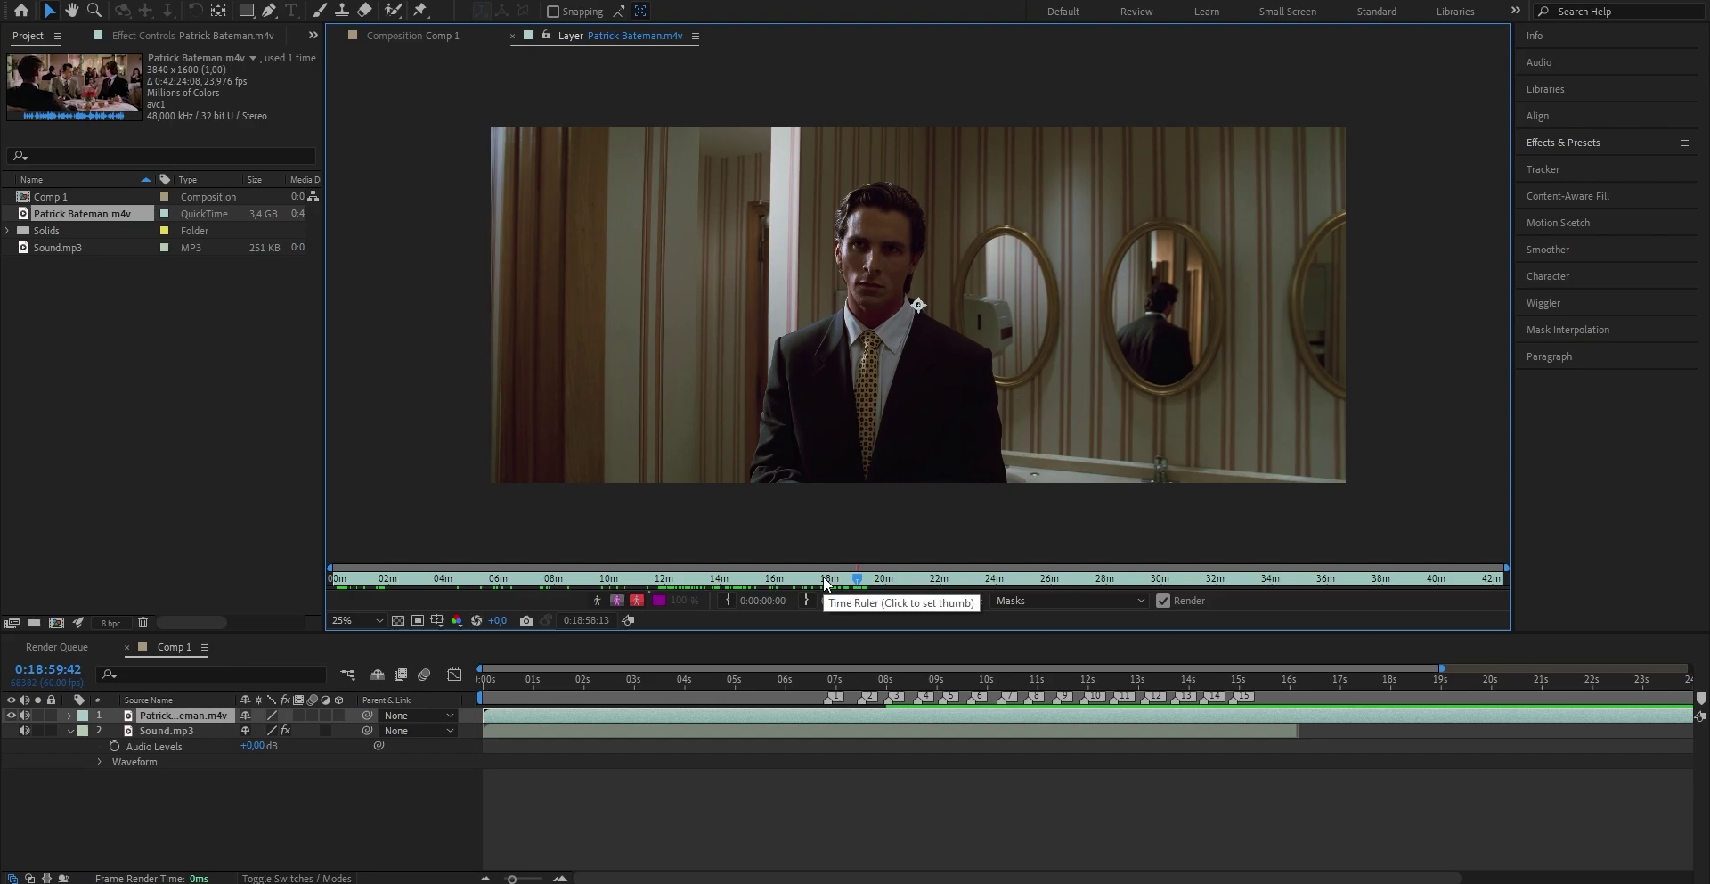
pyautogui.click(729, 603)
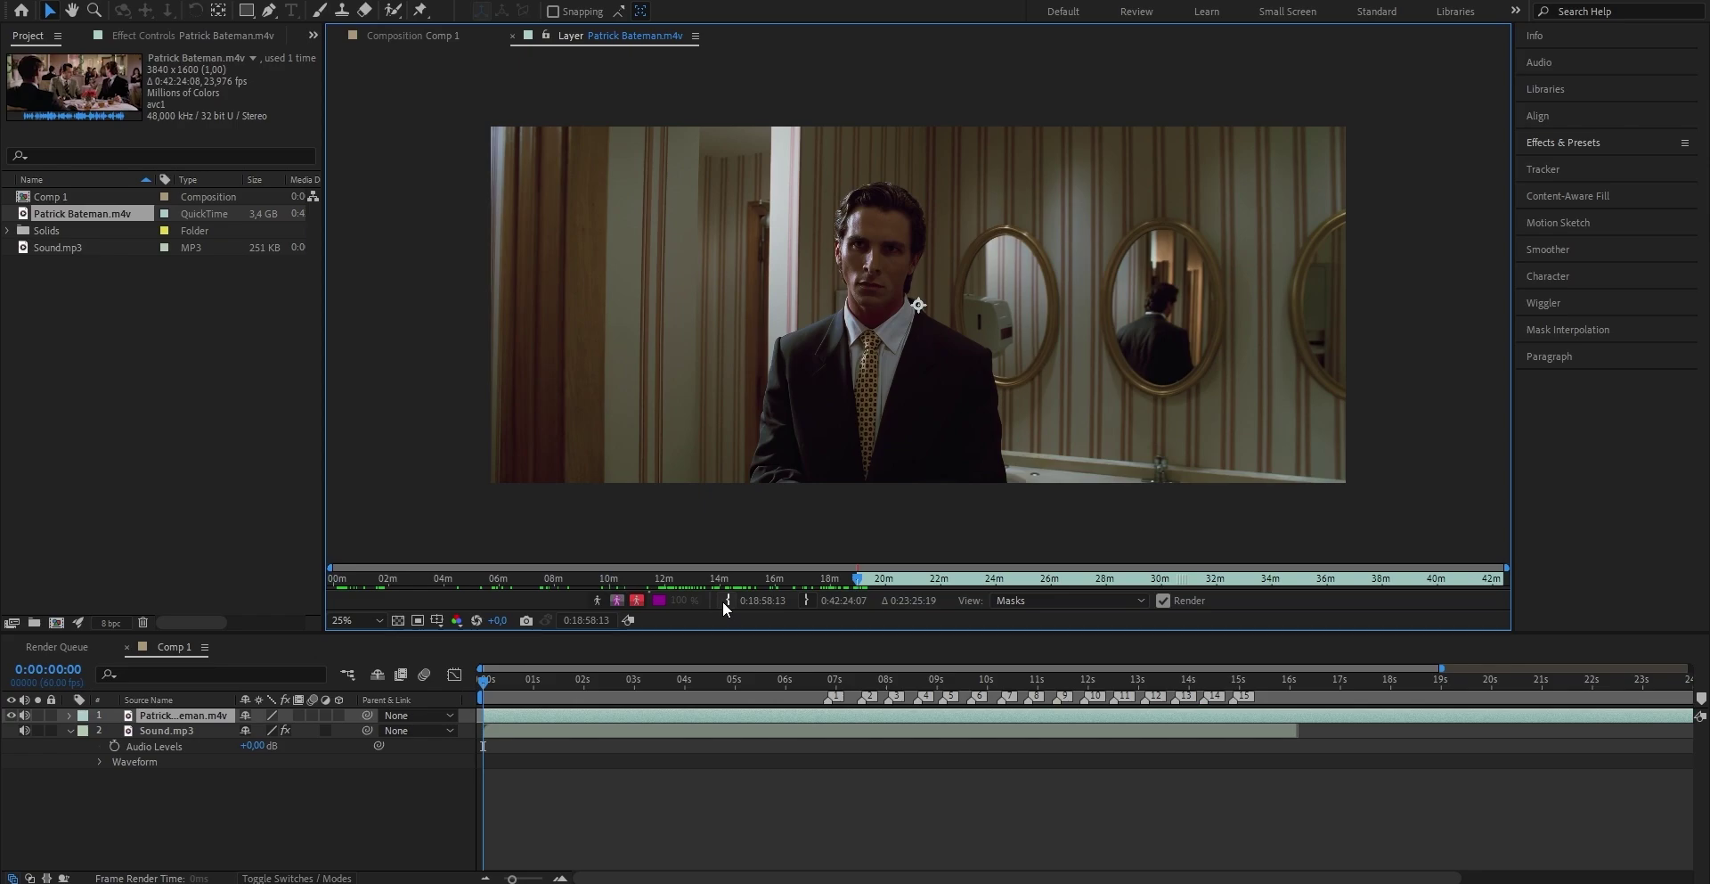
# - Go to marker 1 and split the Patrick Bateman layer there
pyautogui.rightClick(828, 697)
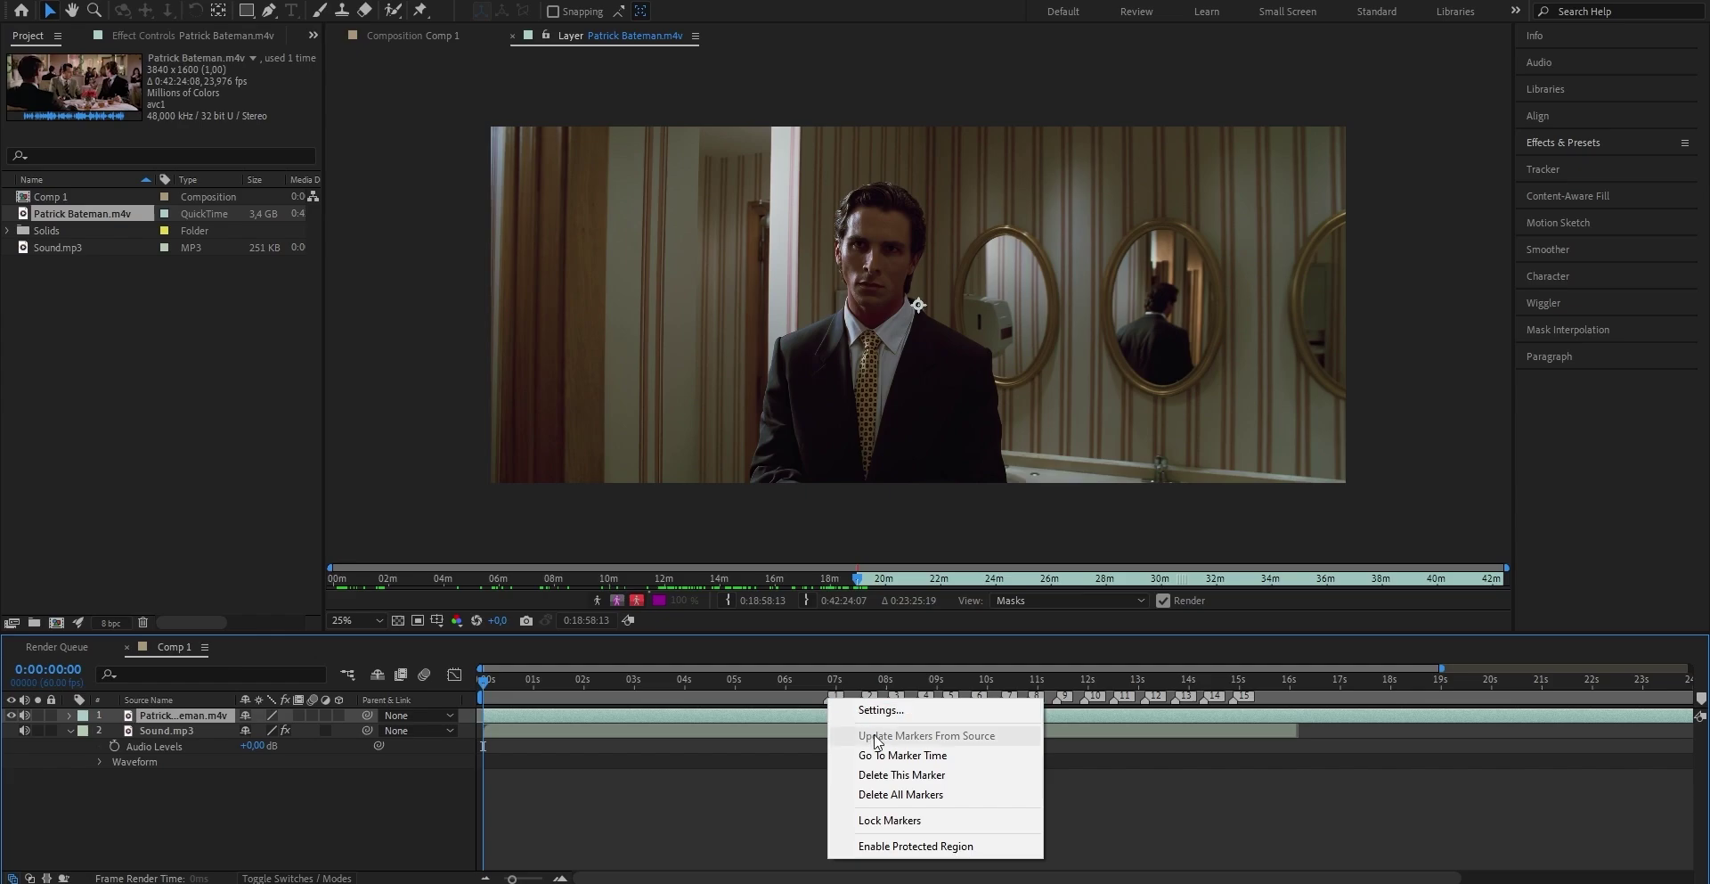
pyautogui.click(891, 755)
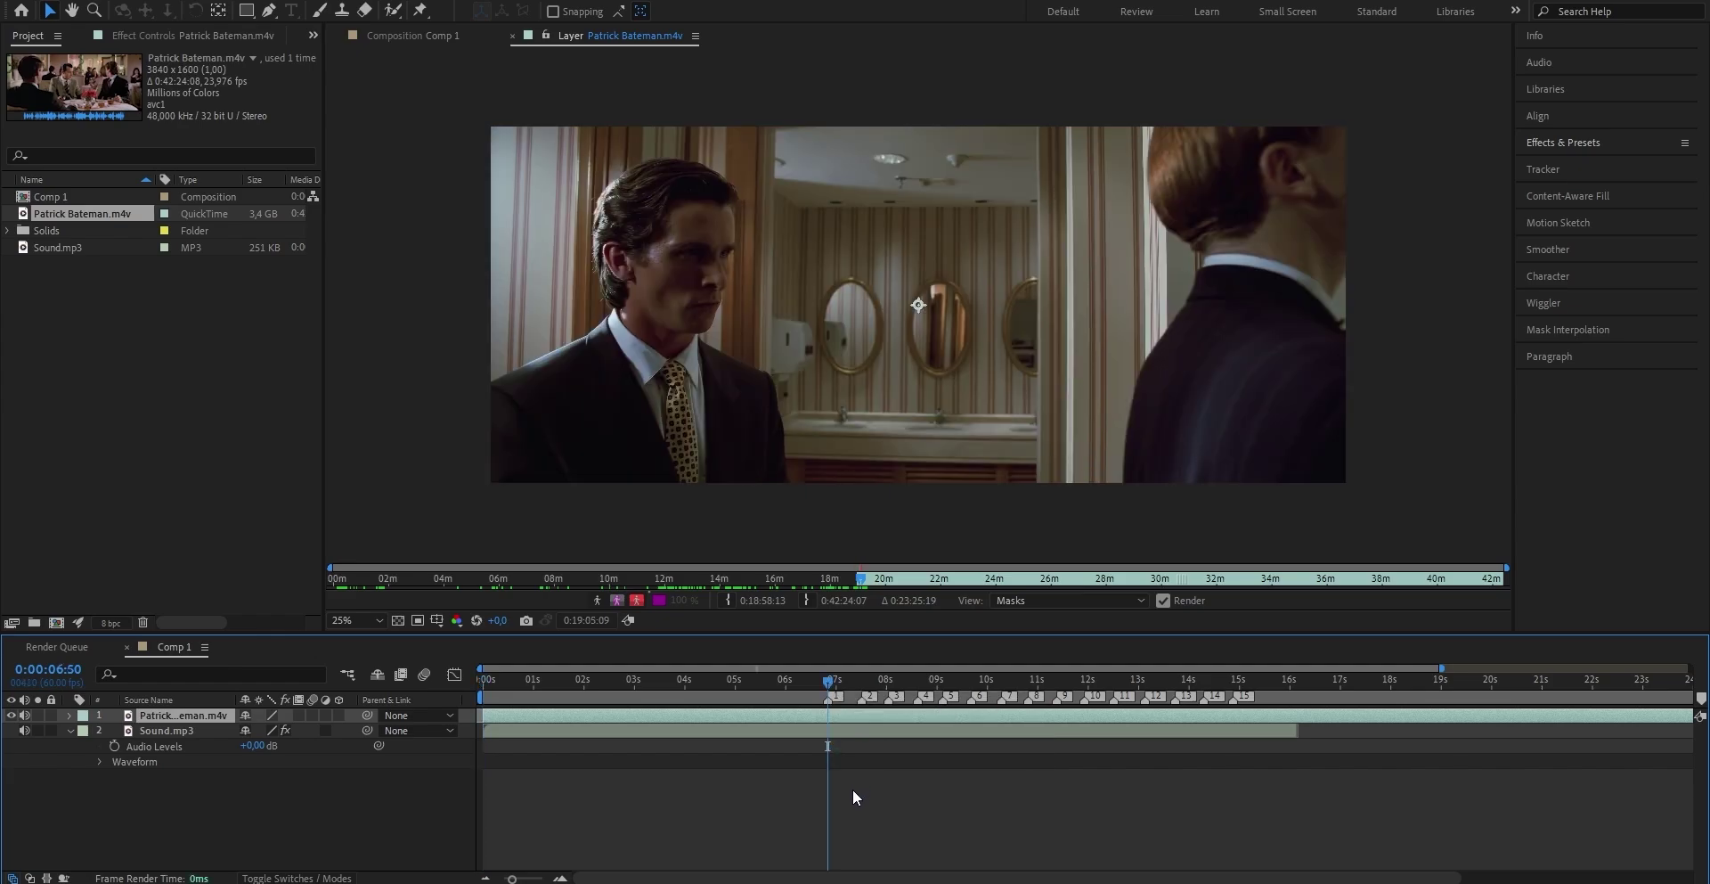
pyautogui.hotkey('ctrl', 'shift', 'd')
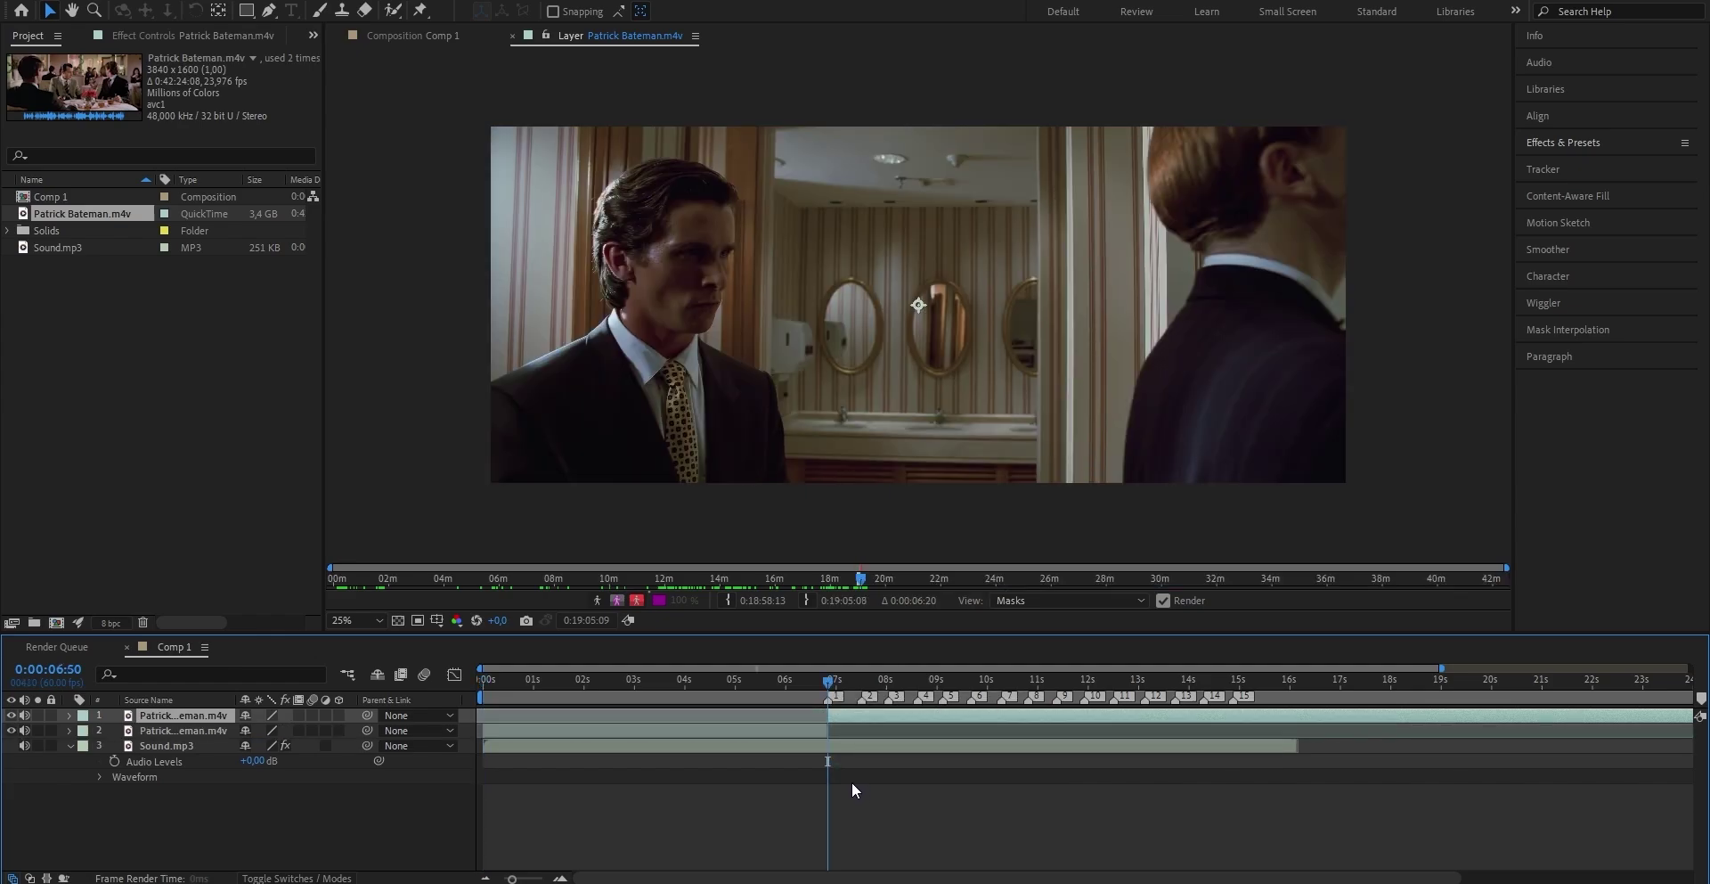
# - Set the second clip's in point to the drinking scene at source time 0:04:46:13 and go to marker 3
pyautogui.doubleClick(860, 718)
pyautogui.moveTo(866, 584); pyautogui.dragTo(883, 584)
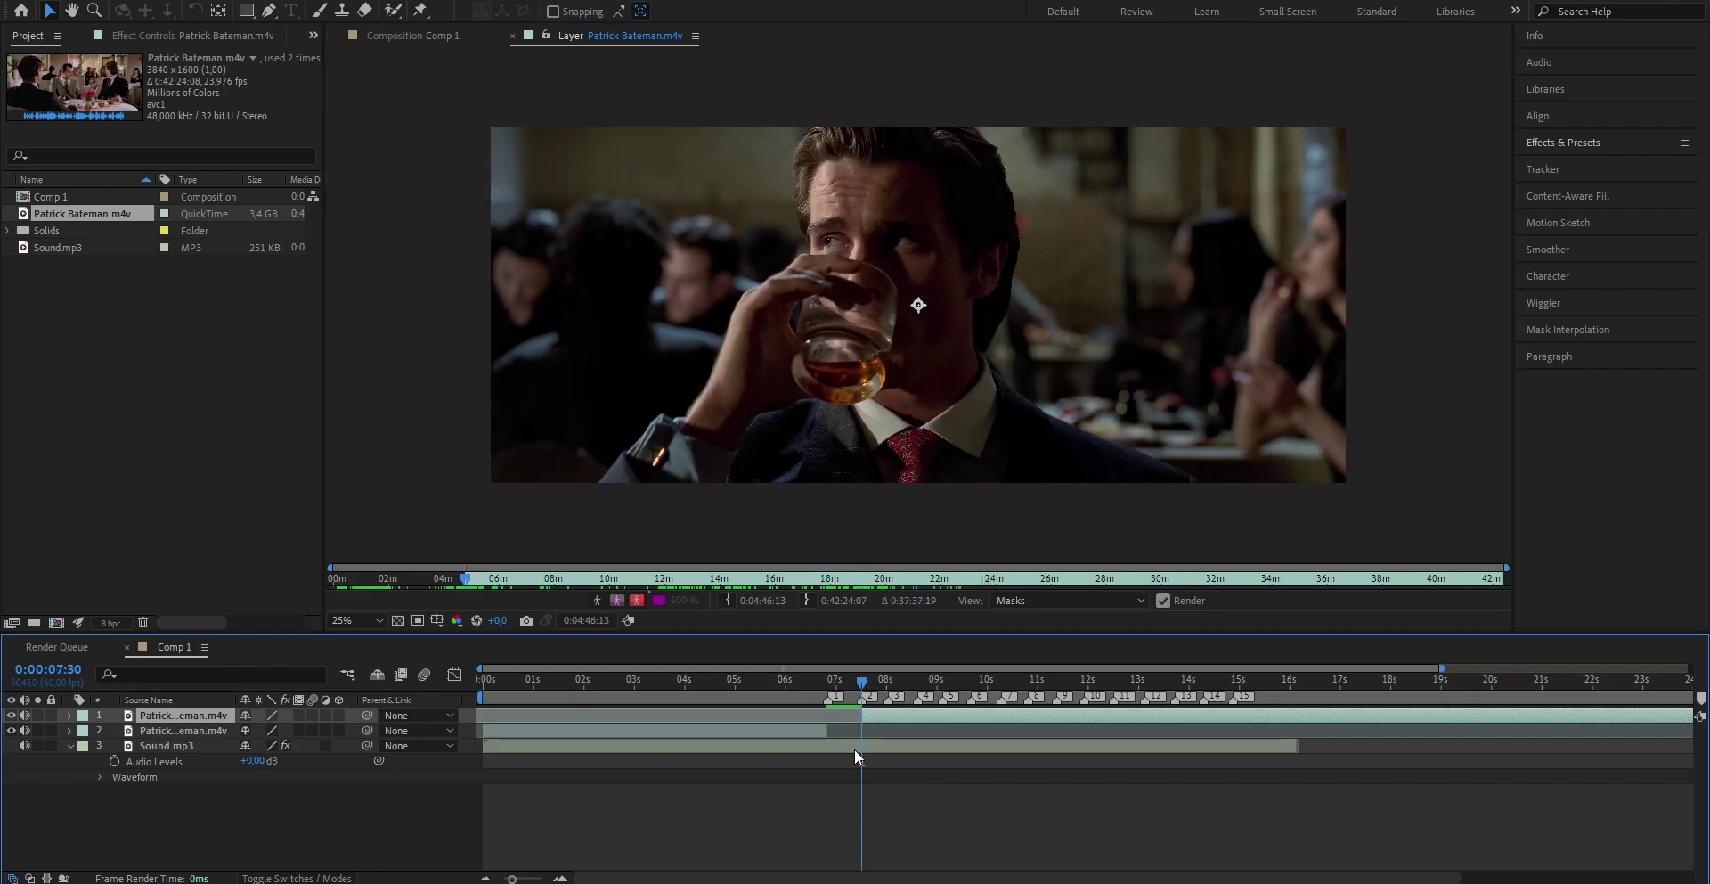
pyautogui.click(729, 604)
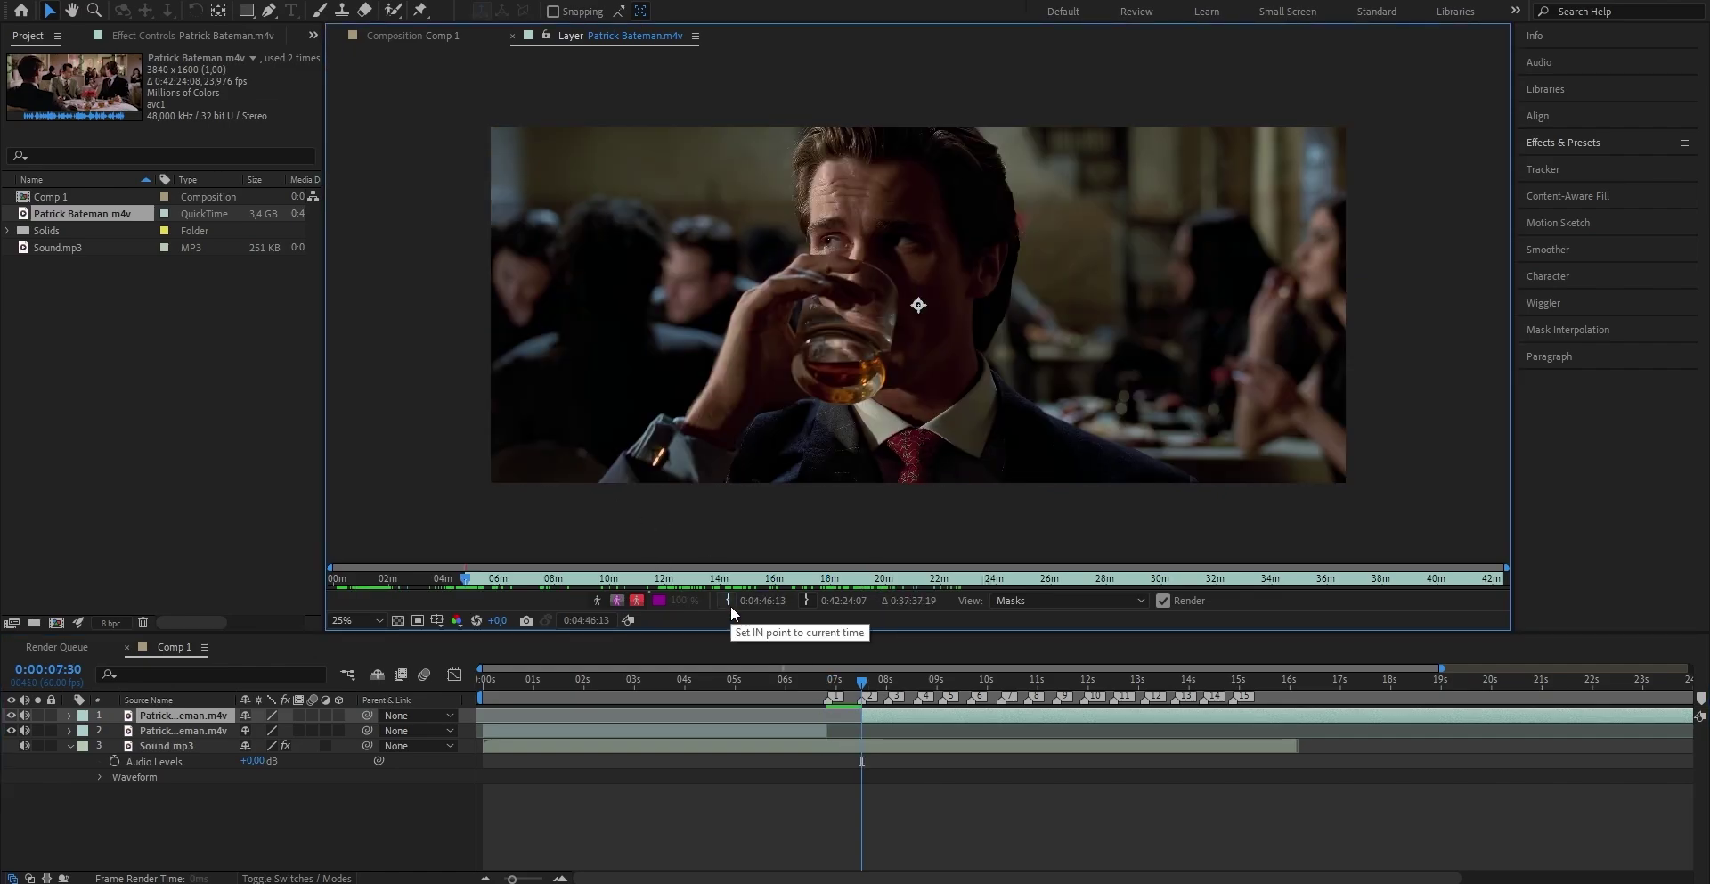
pyautogui.rightClick(892, 700)
pyautogui.click(912, 757)
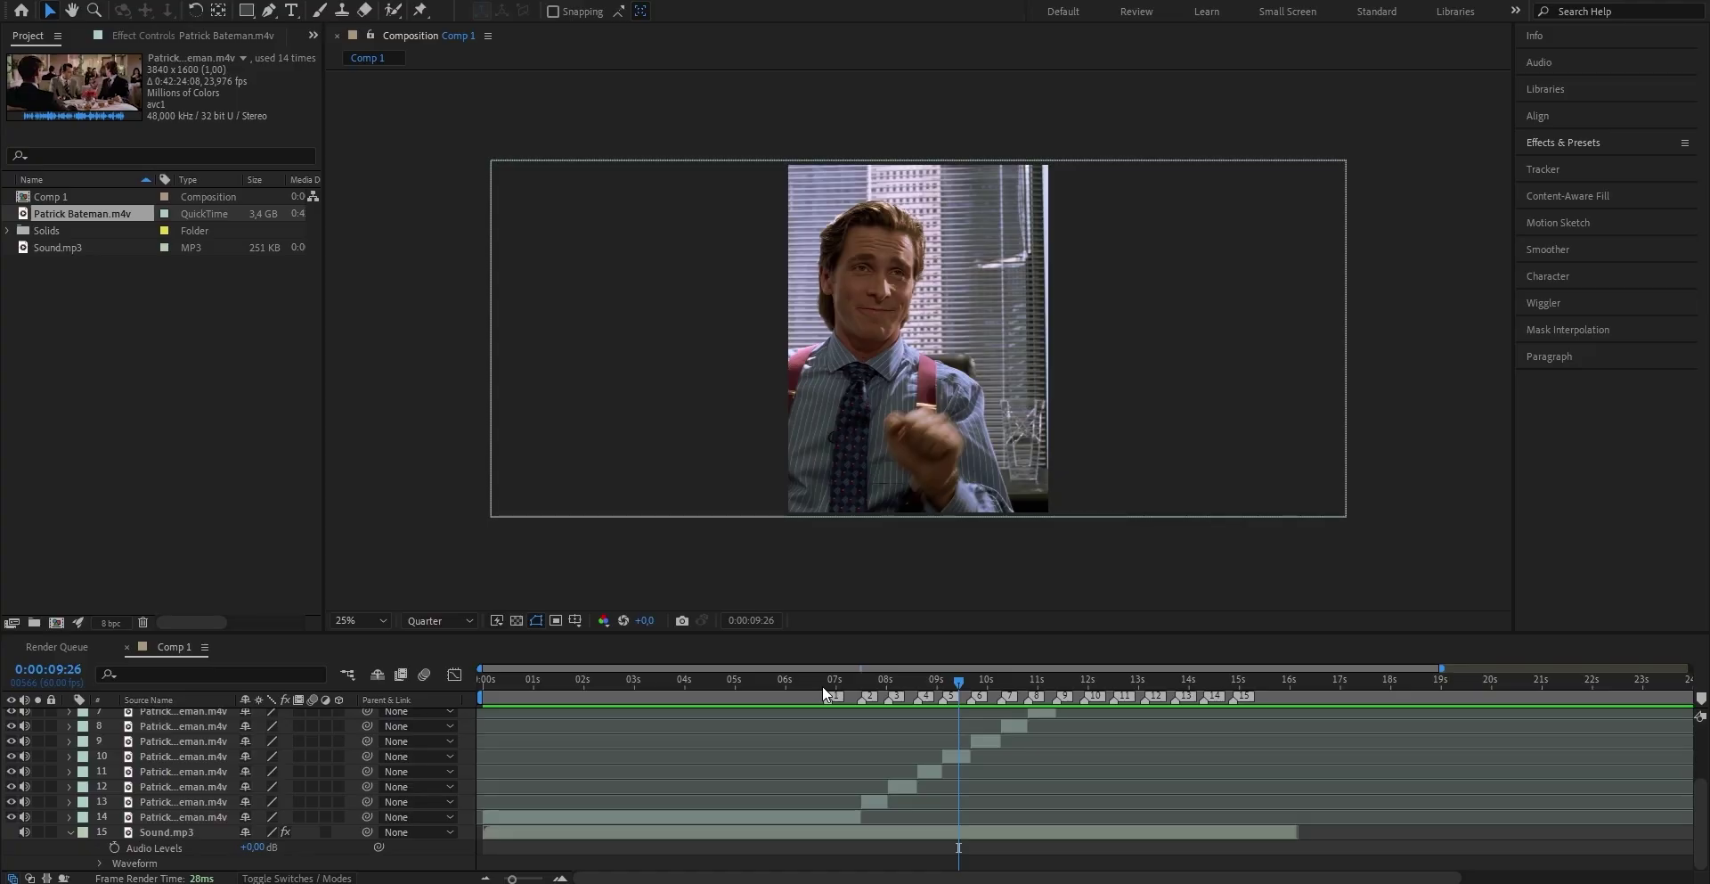
# - Reveal the position of the clip on layer 10 and shift it horizontally to reframe the man
pyautogui.click(957, 757)
pyautogui.press('p')
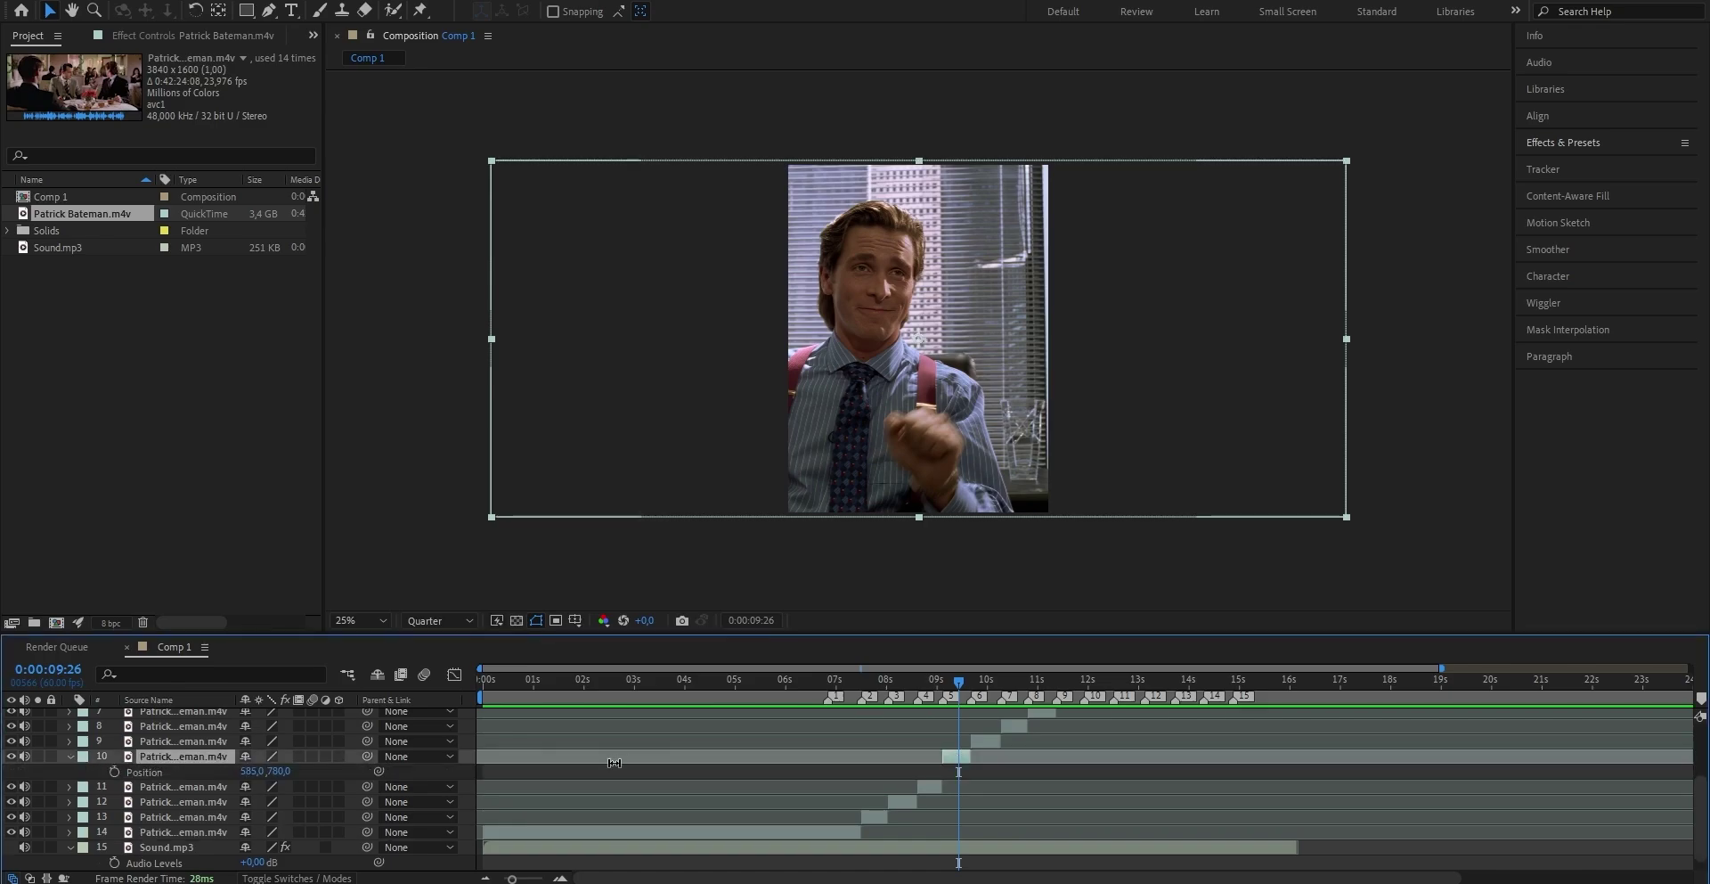
pyautogui.click(256, 768)
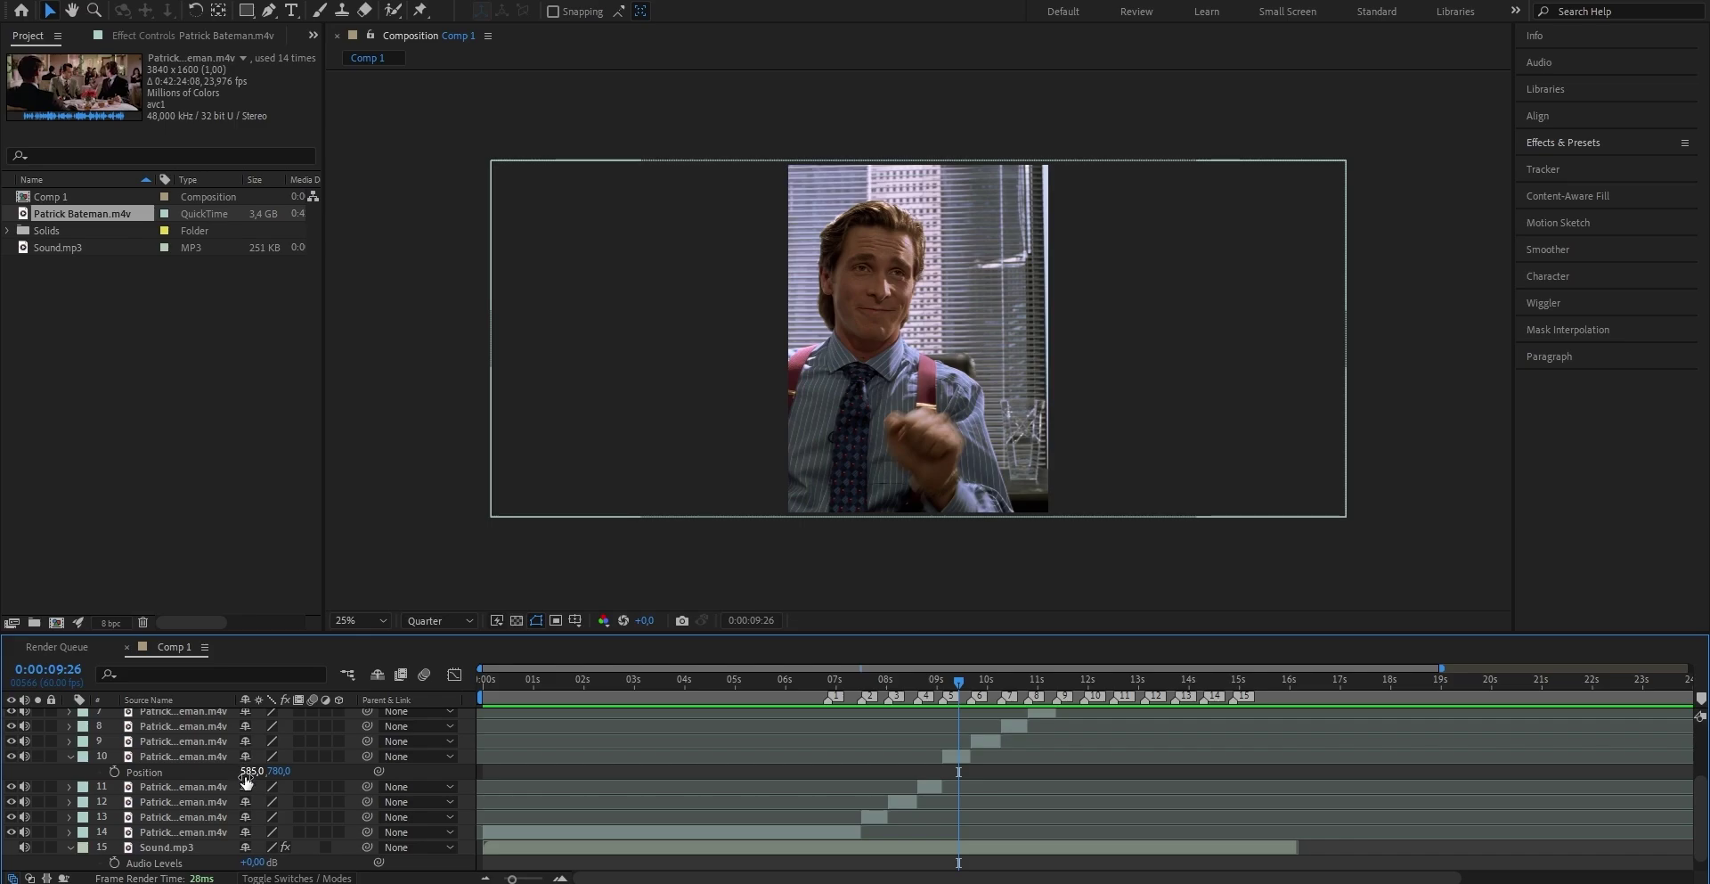
pyautogui.moveTo(247, 777); pyautogui.dragTo(447, 752)
pyautogui.click(448, 752)
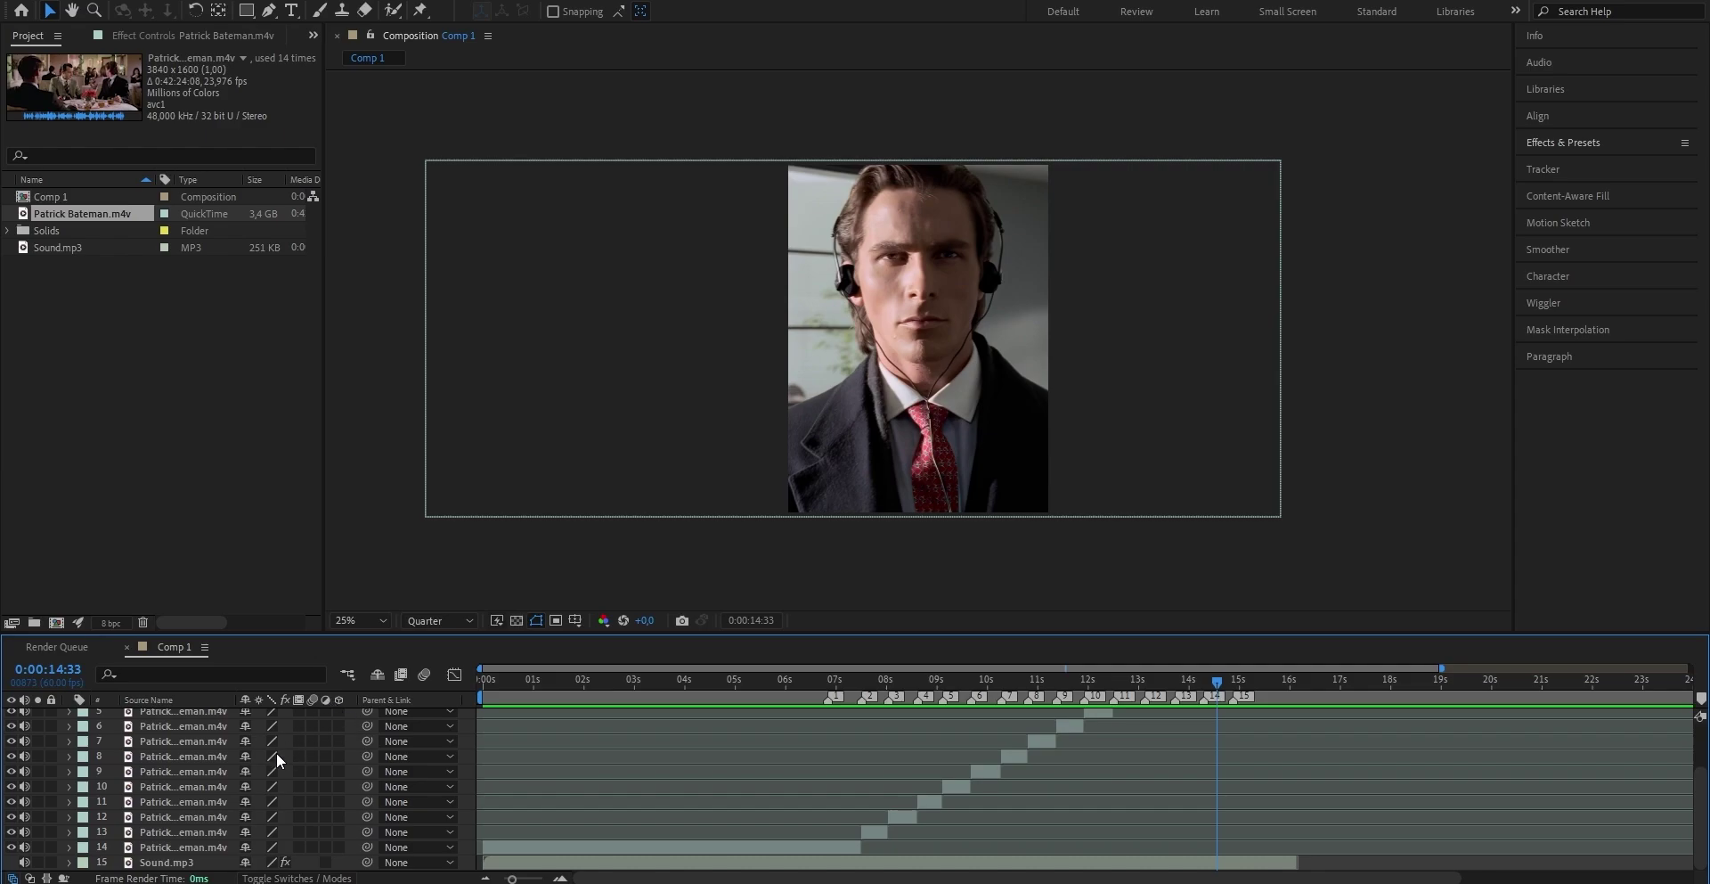
# - Turn on frame blending and motion blur for all Patrick Bateman layers and mute the clips' audio
pyautogui.scroll(3, 213, 832)
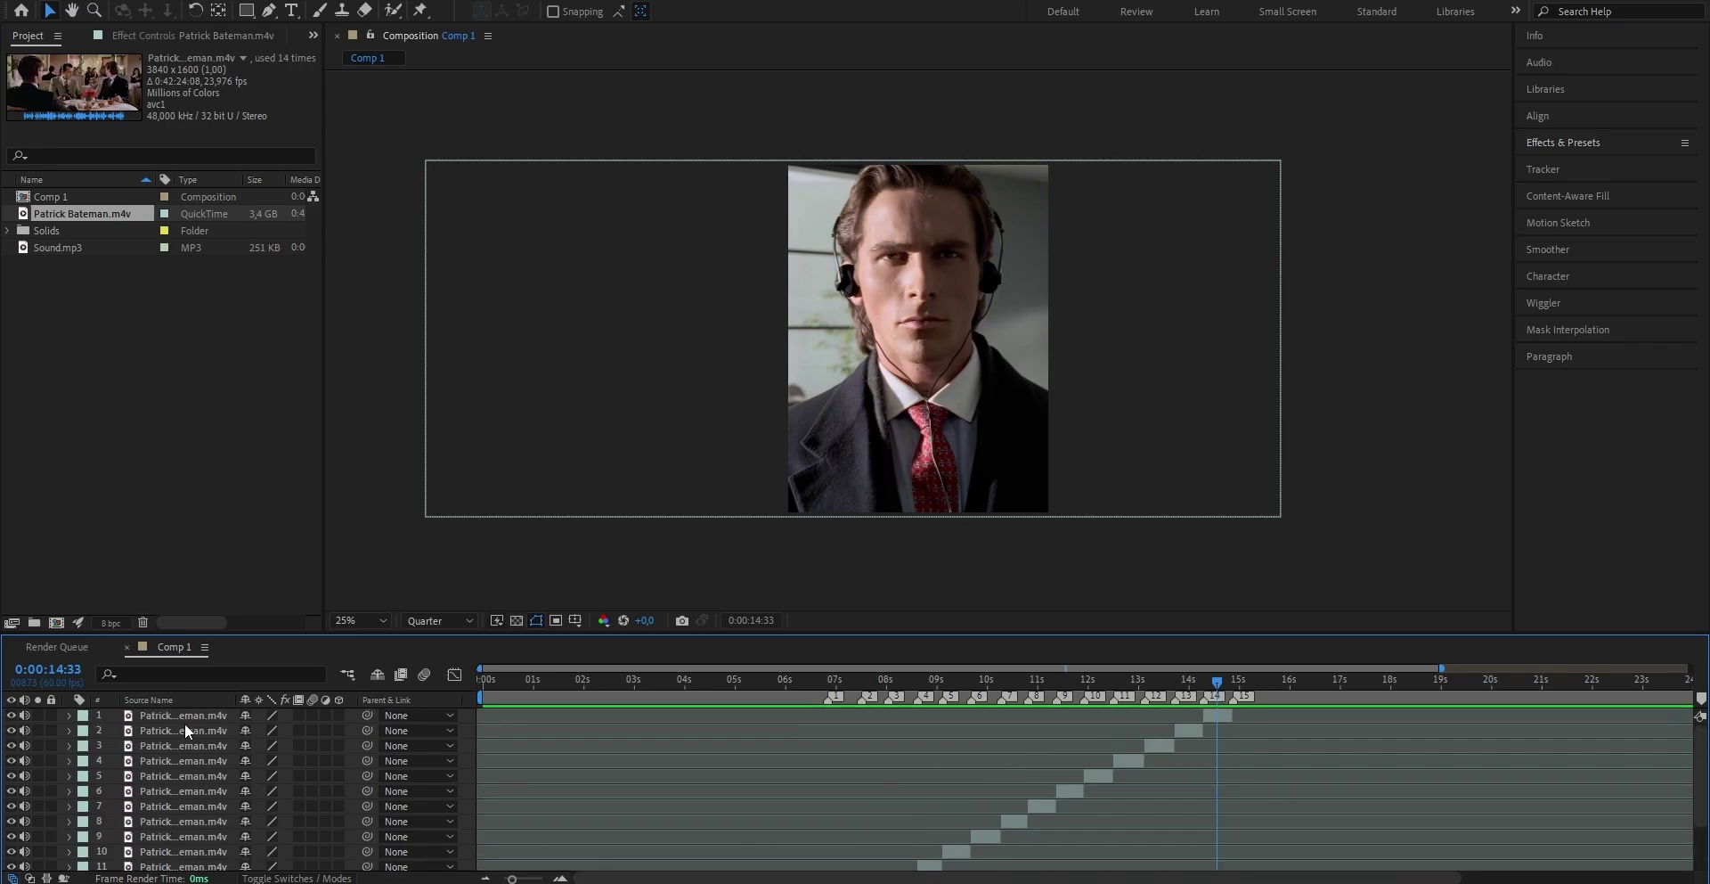
pyautogui.hotkey('ctrl', 'a')
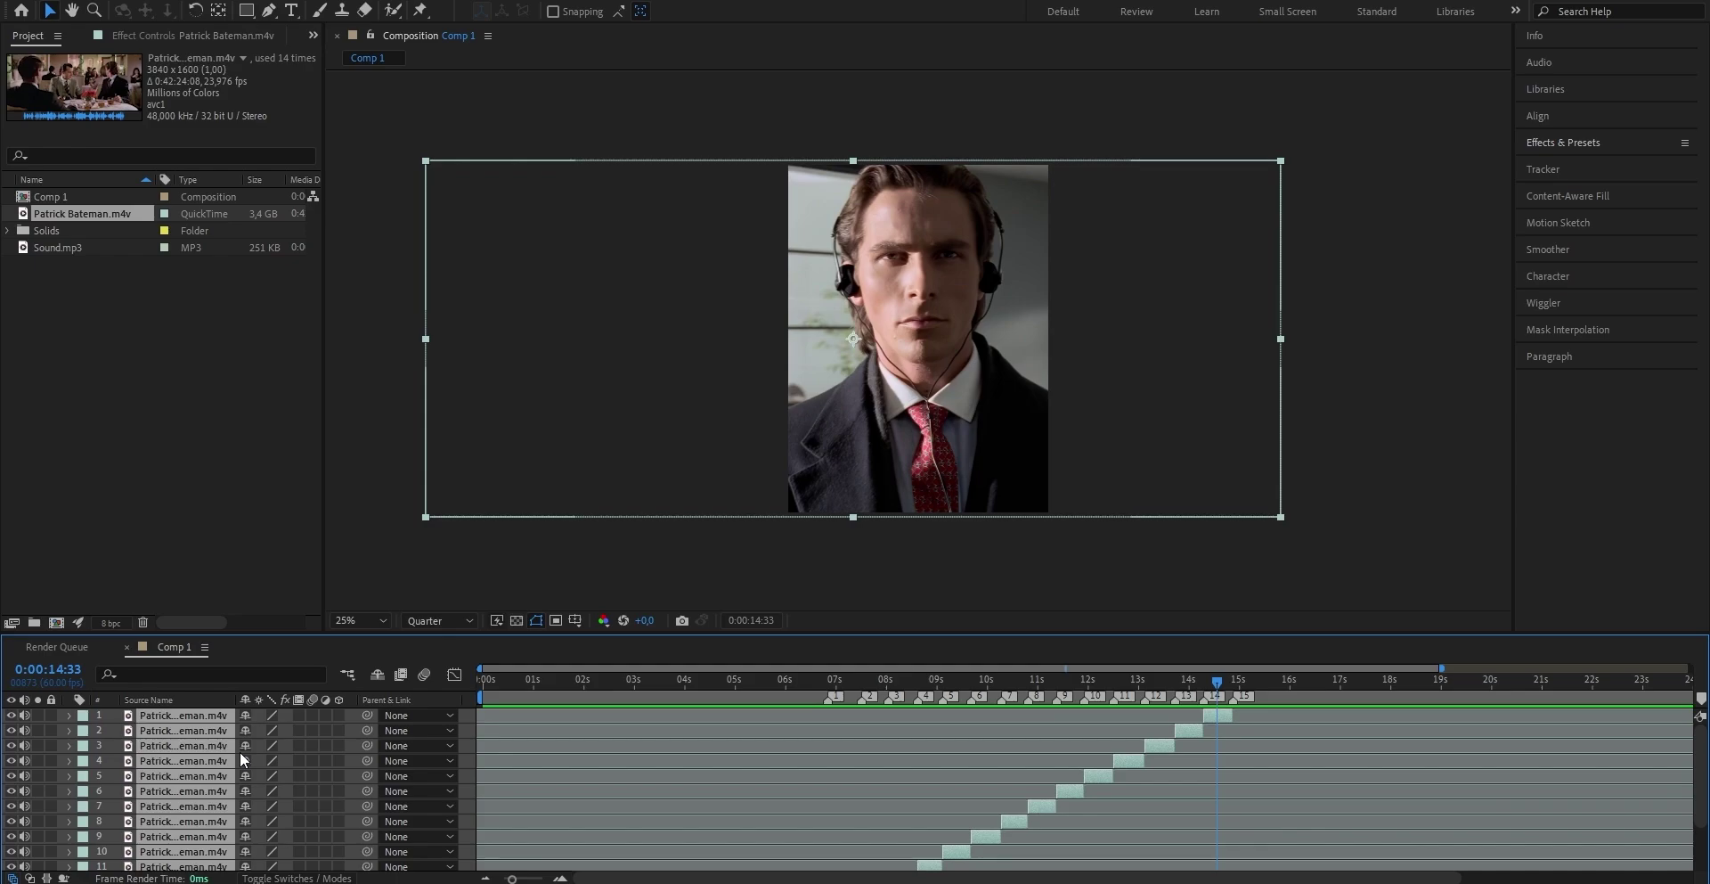
pyautogui.click(298, 718)
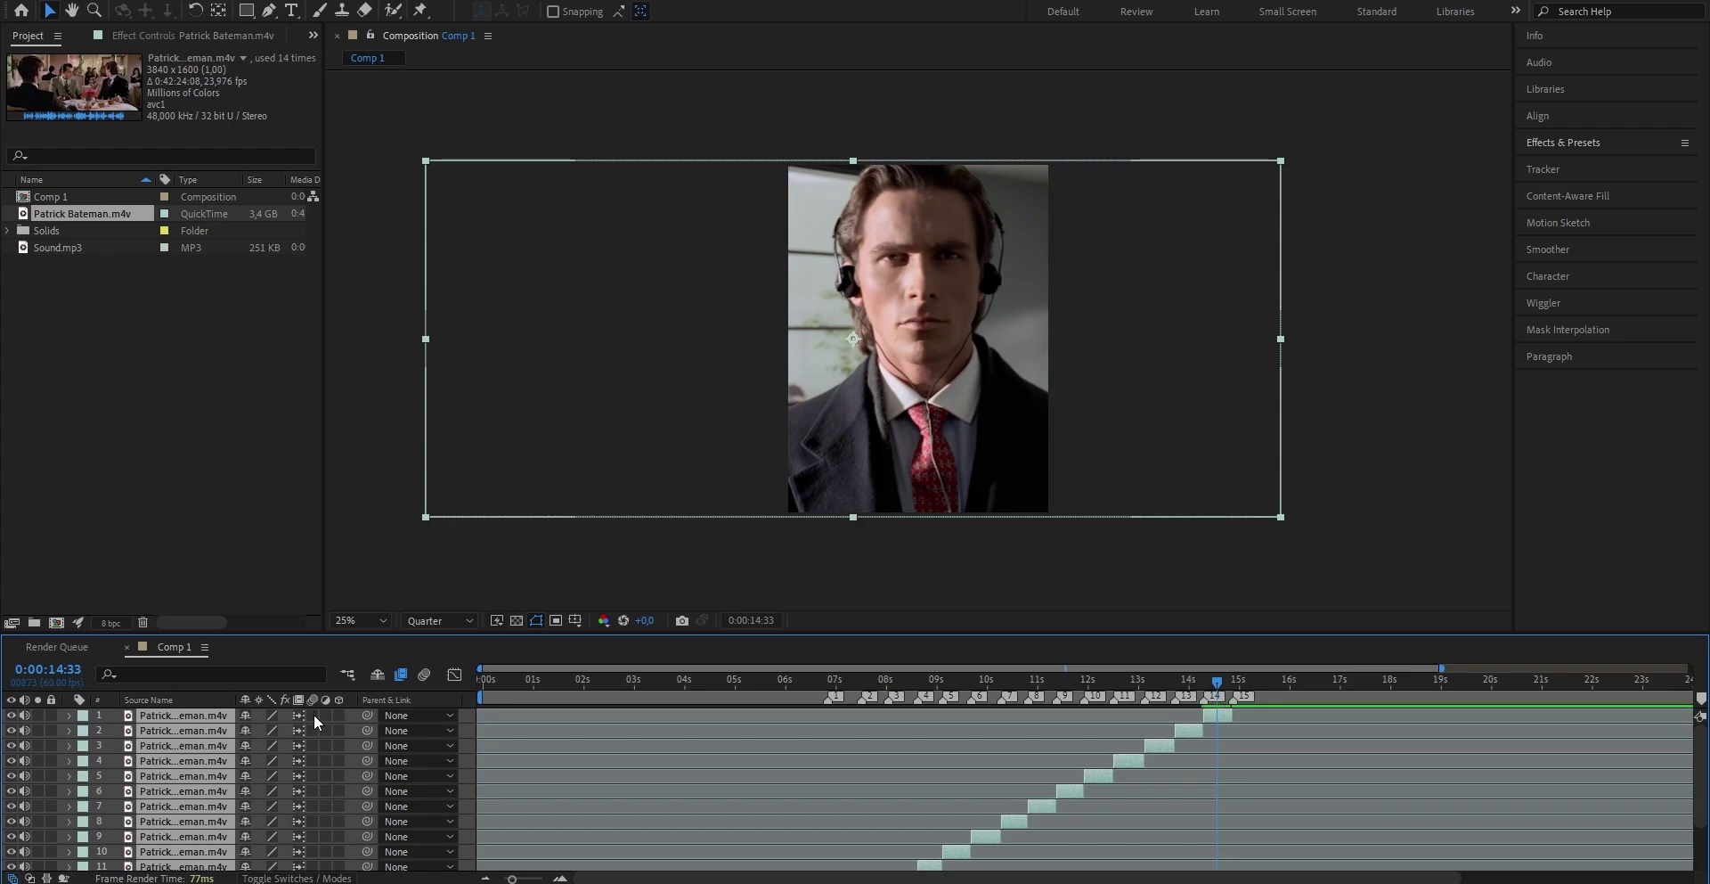
pyautogui.click(312, 715)
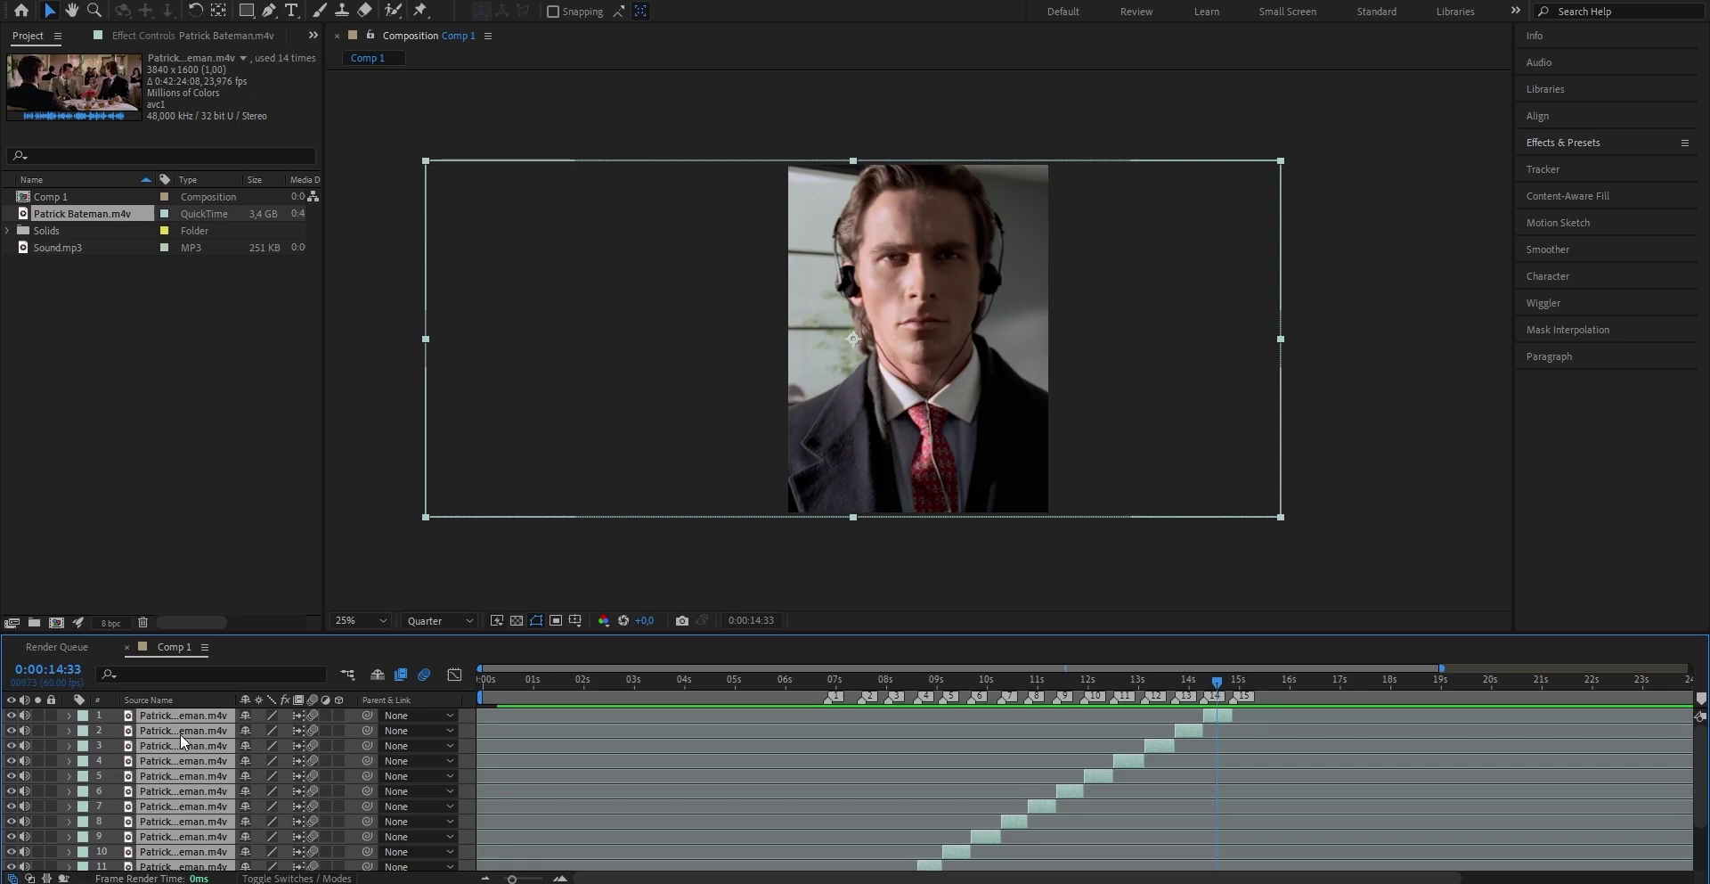
pyautogui.moveTo(25, 715); pyautogui.dragTo(25, 735)
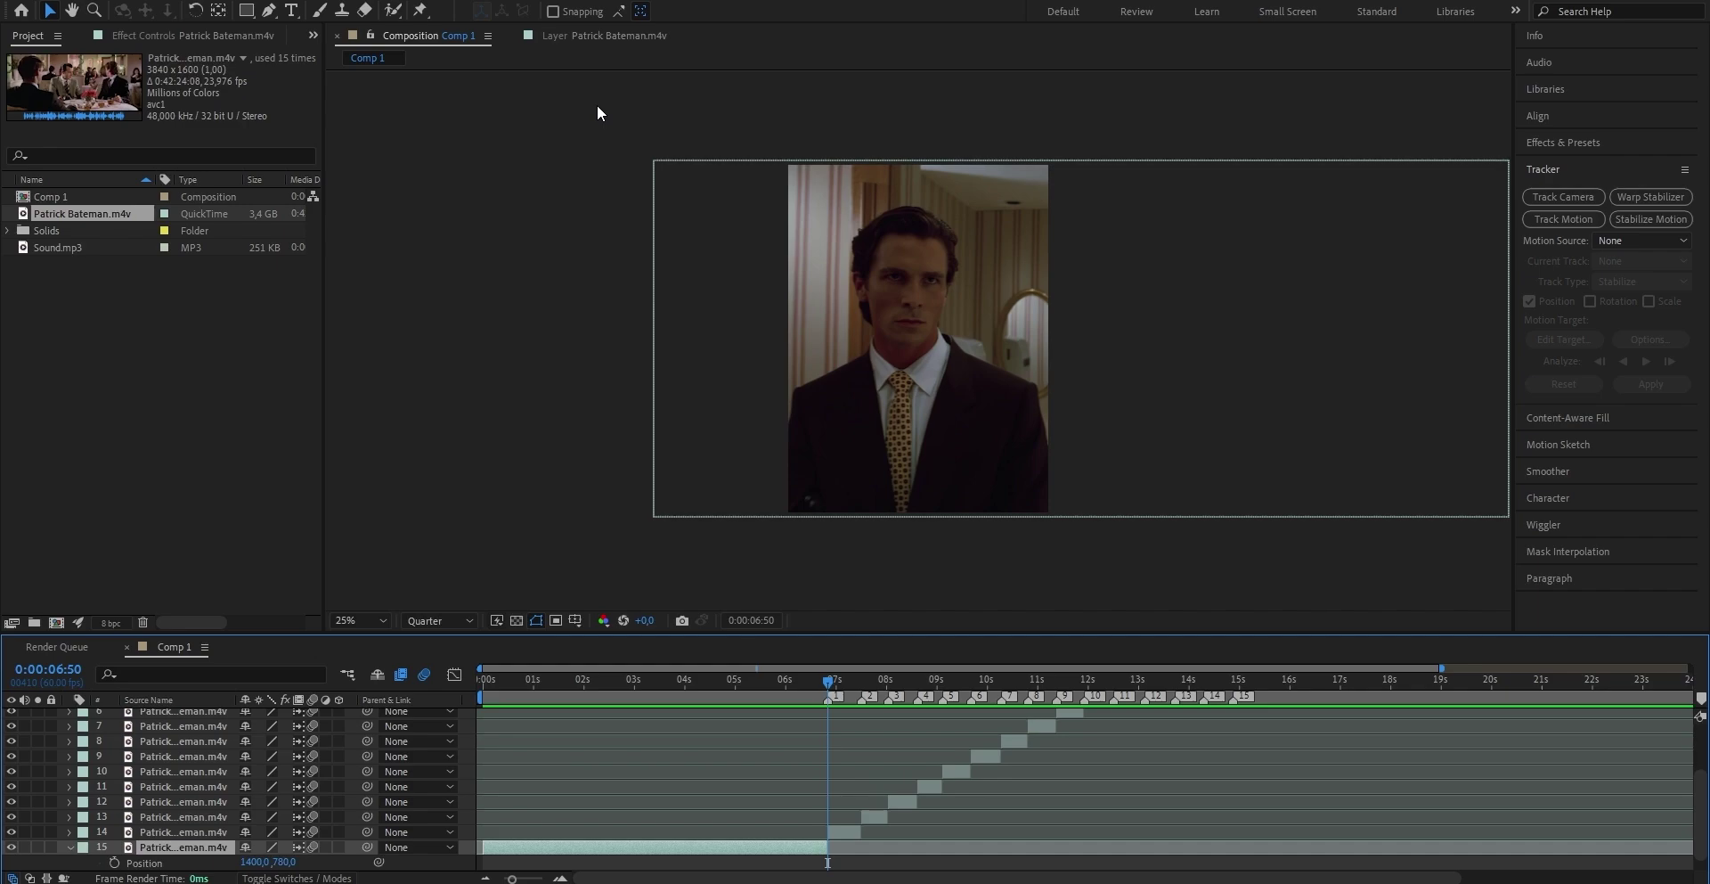
# - Pre-compose the short clips cut to the markers, each into its own composition, starting with layer 14
pyautogui.click(843, 826)
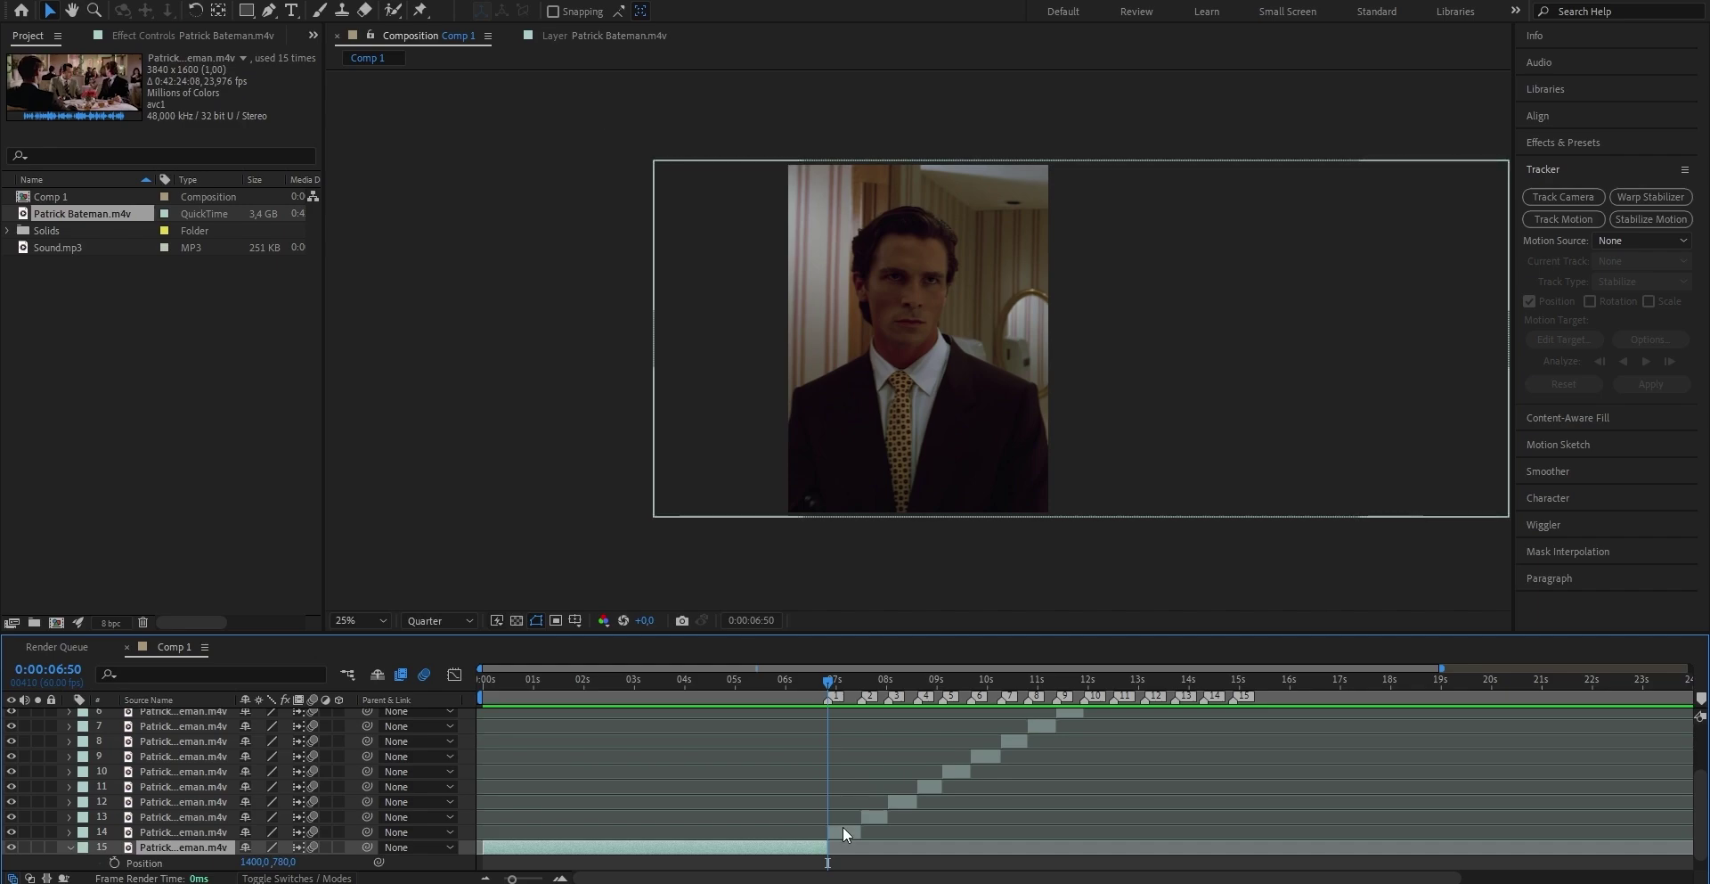
pyautogui.rightClick(842, 825)
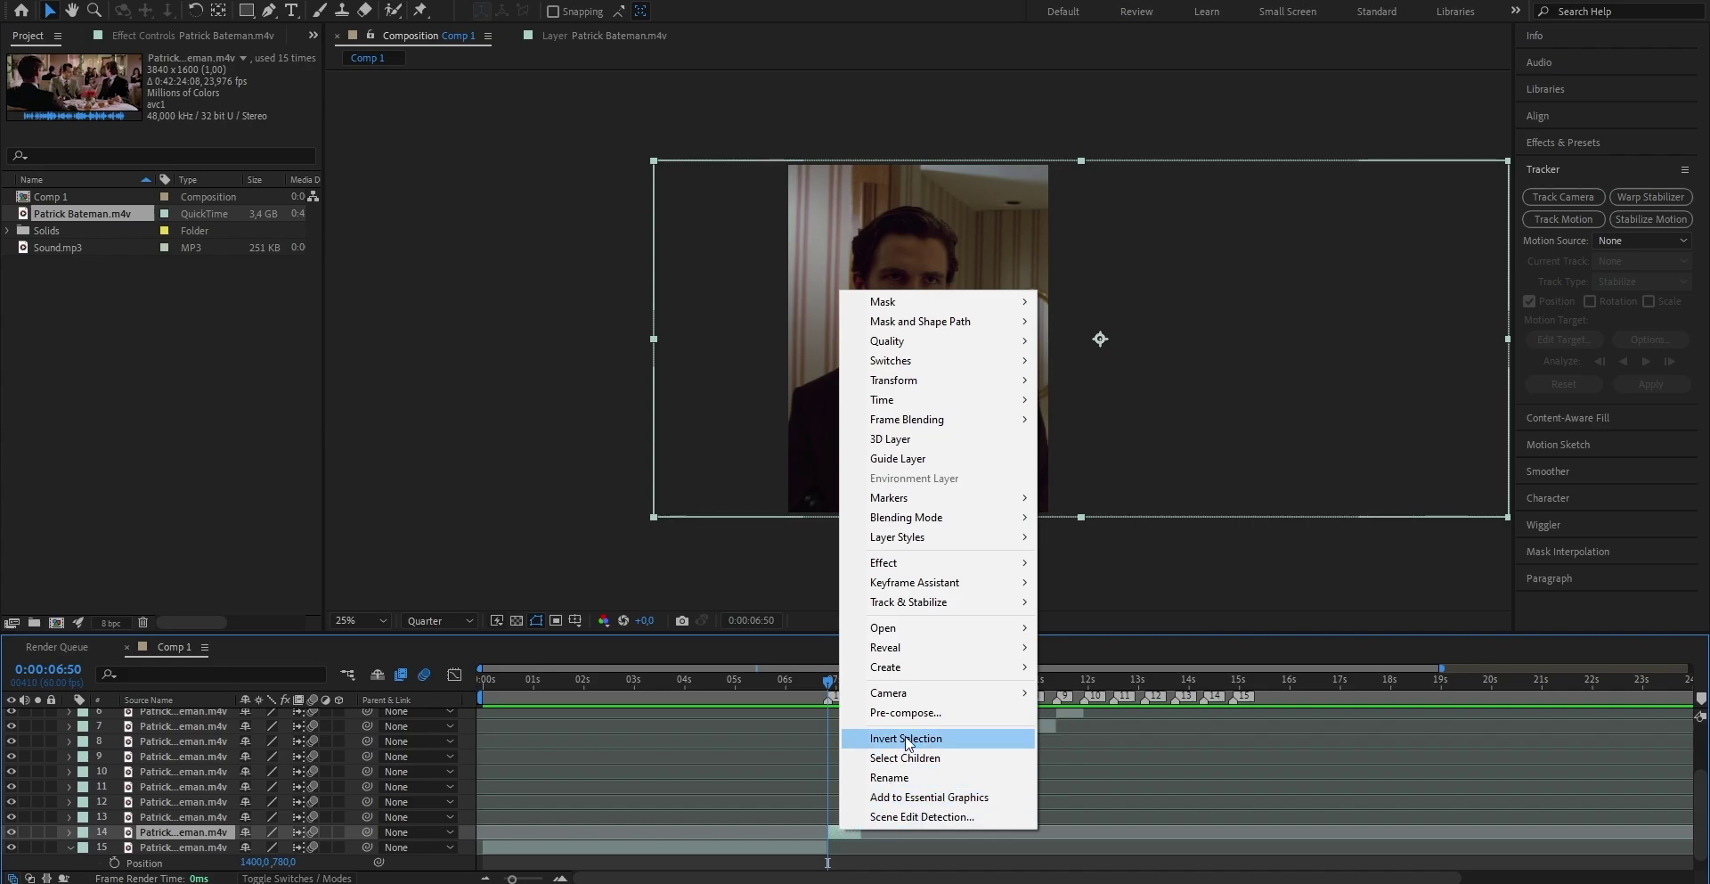
pyautogui.click(902, 710)
pyautogui.click(681, 335)
pyautogui.click(682, 421)
pyautogui.click(869, 527)
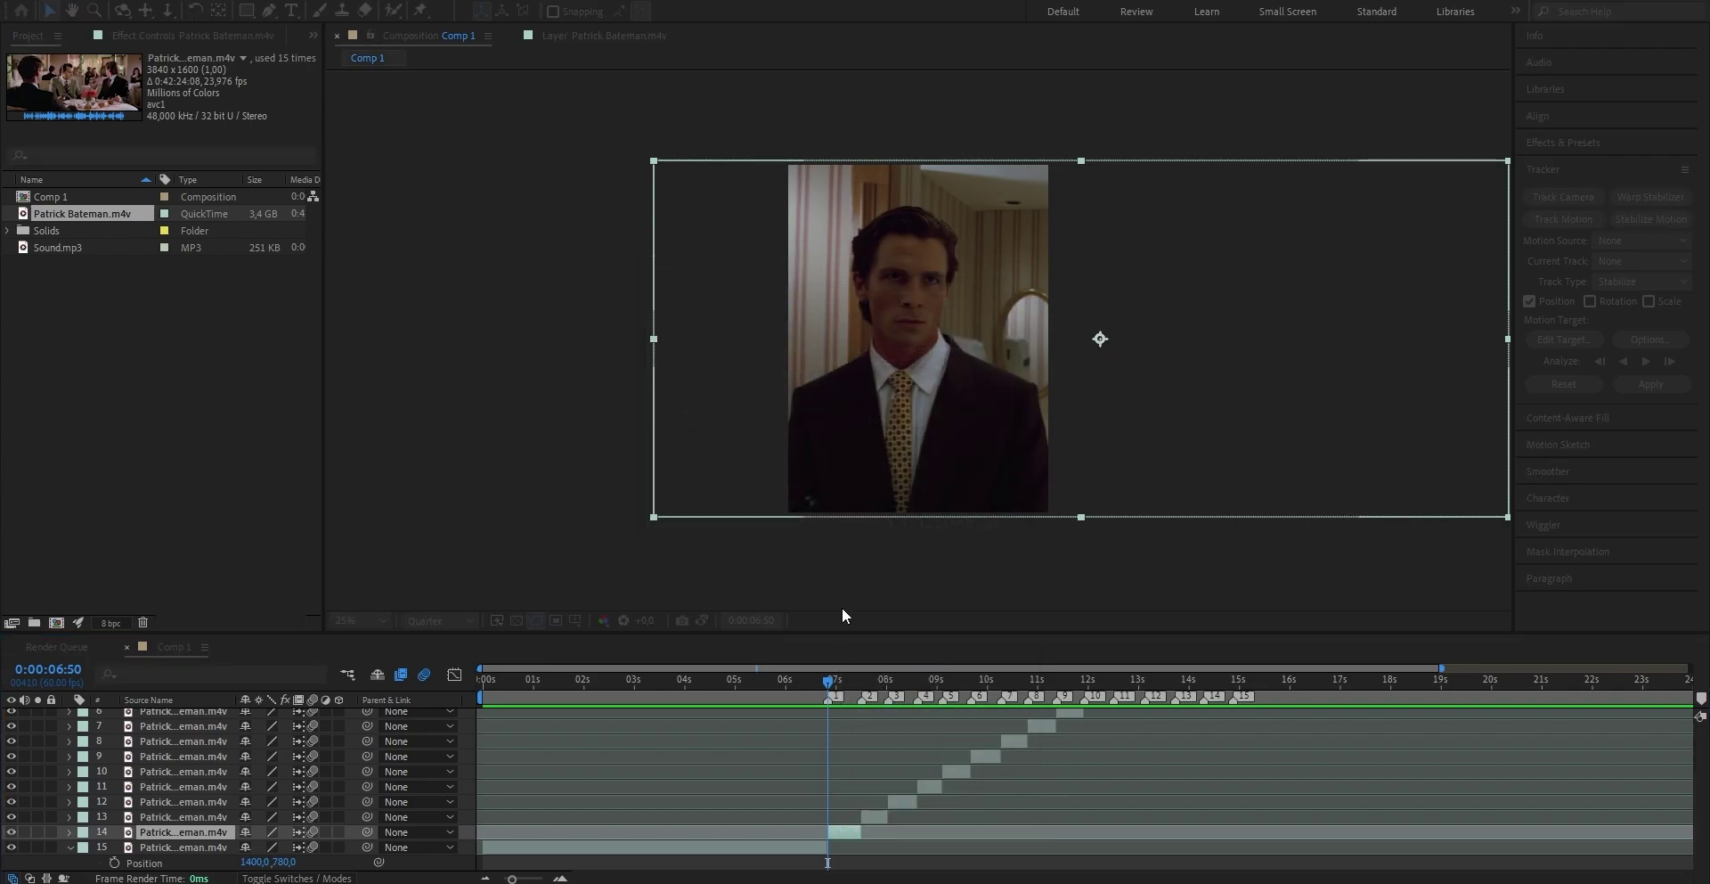
pyautogui.click(875, 817)
pyautogui.hotkey('ctrl', 'shift', 'c')
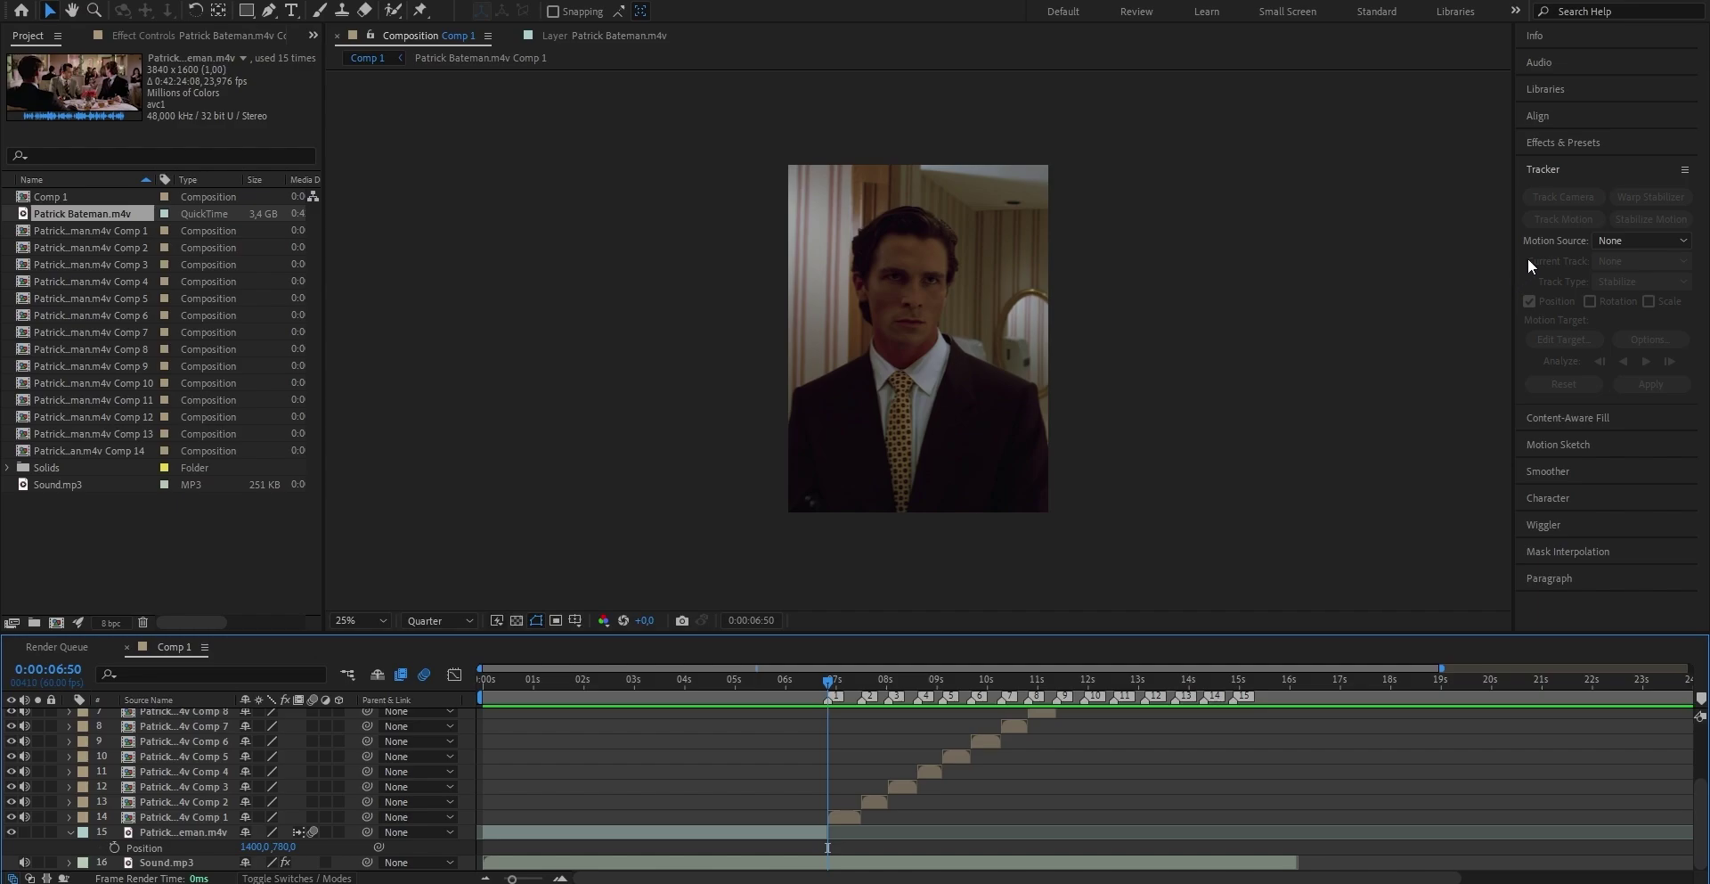
# - Apply Twixtor Pro to the precomposed clip at marker 1 and turn off In FPS is Out FPS
pyautogui.click(1566, 145)
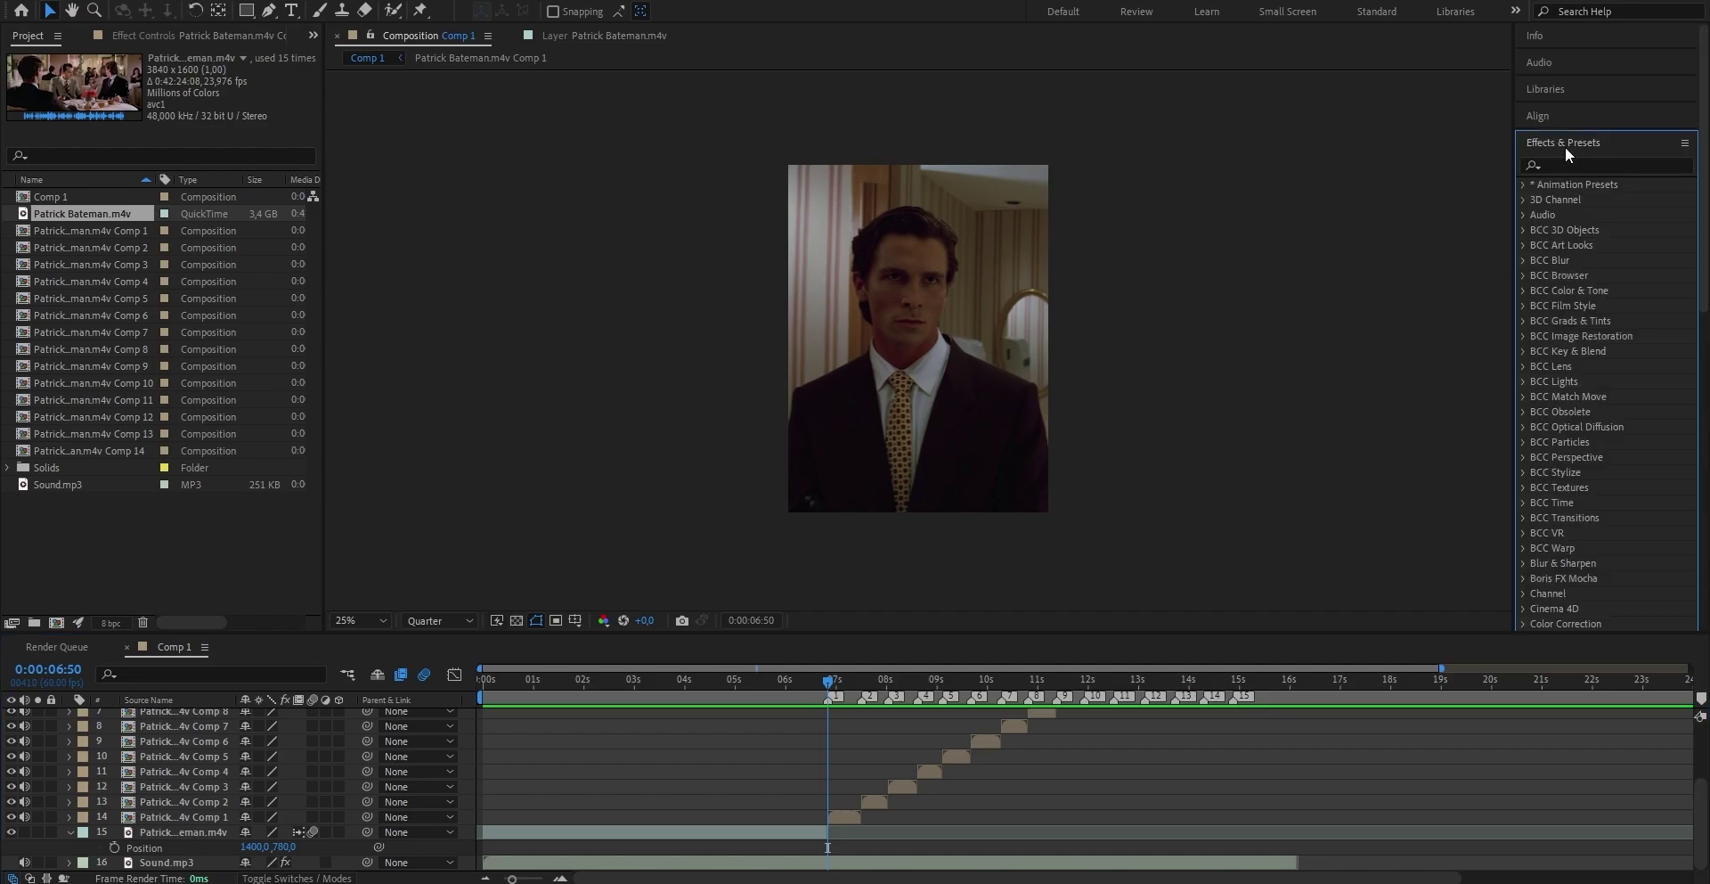
pyautogui.click(1568, 164)
pyautogui.write('twixtor')
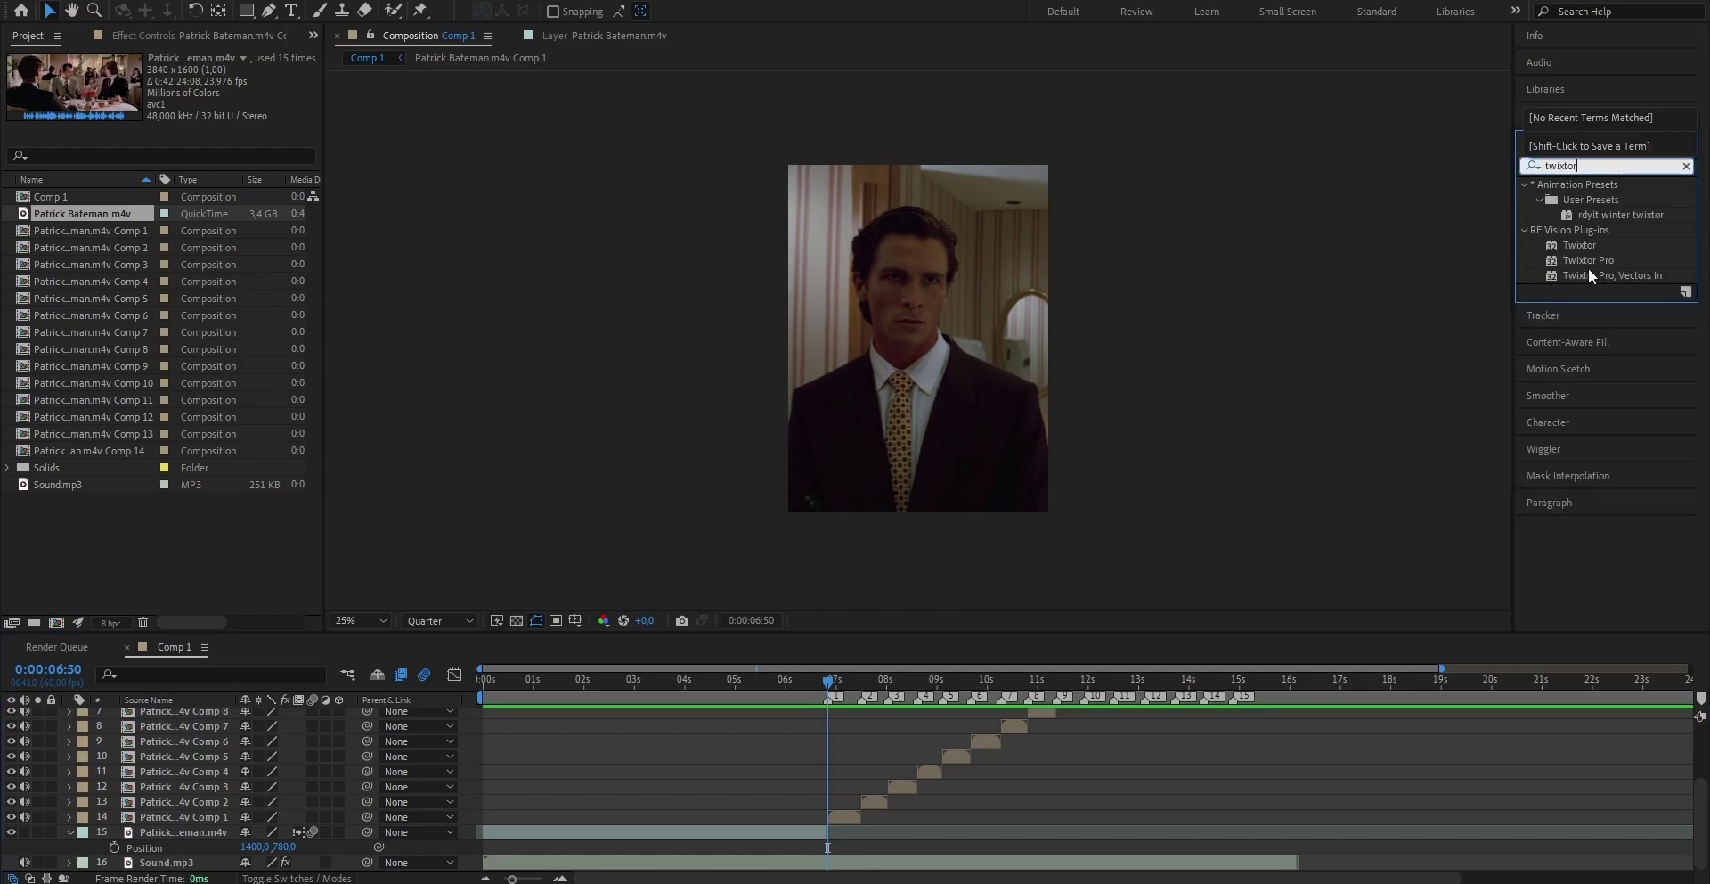
pyautogui.moveTo(1601, 259); pyautogui.dragTo(842, 811)
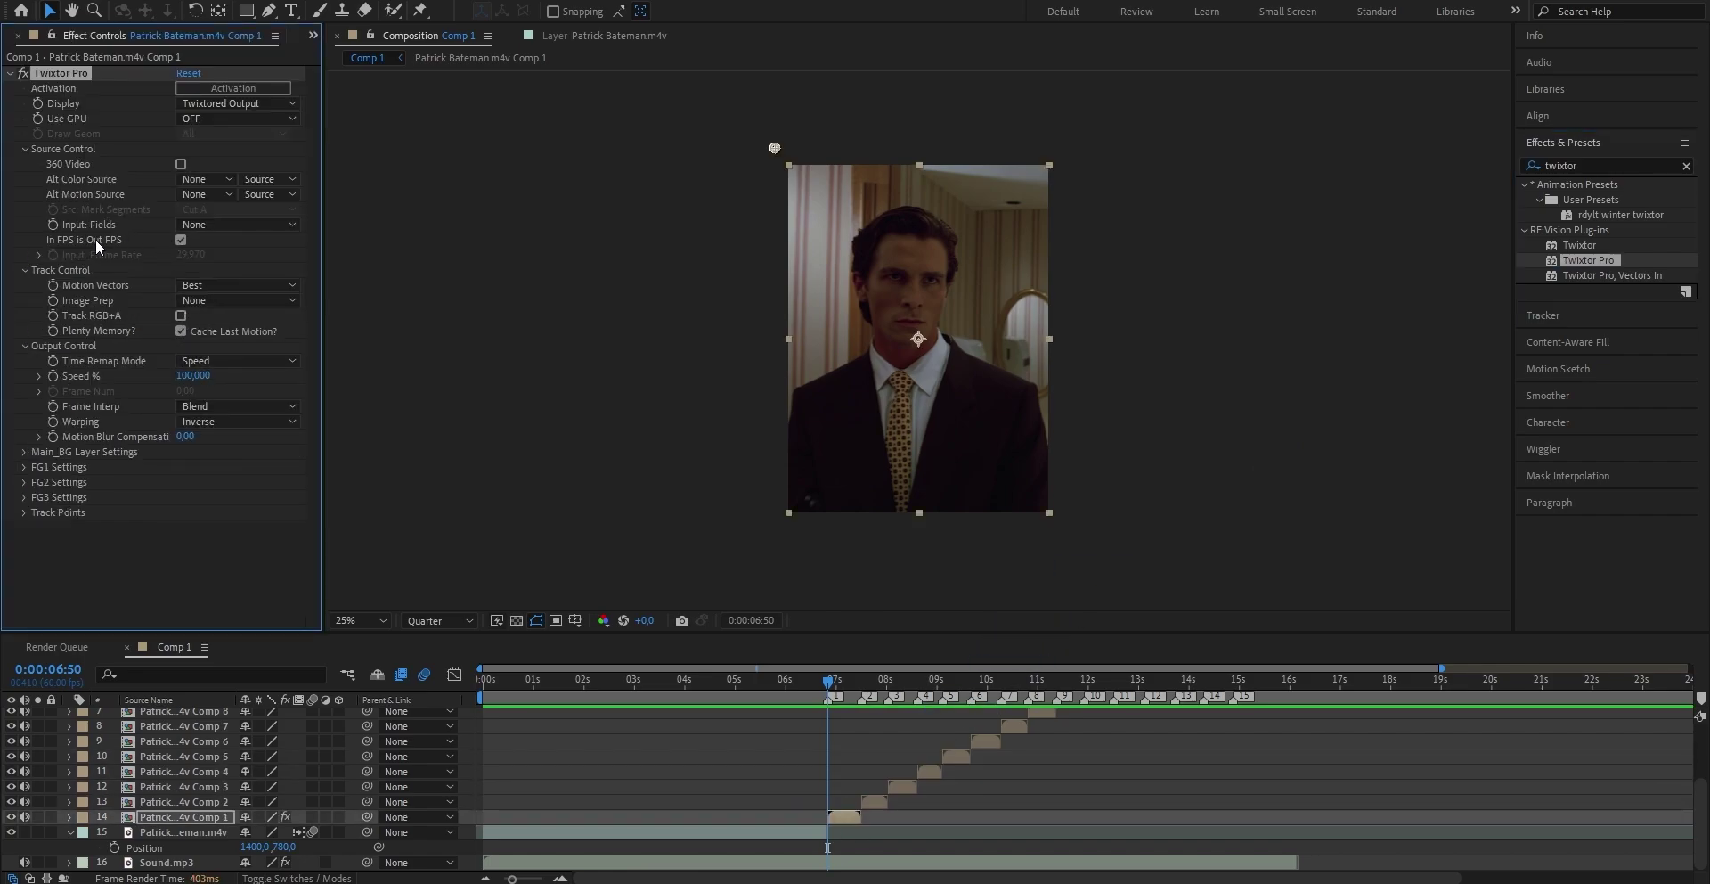
pyautogui.click(181, 238)
# - Check the source footage's frame rate in its interpretation settings and set Twixtor Pro's input frame rate to 23,976
pyautogui.click(313, 34)
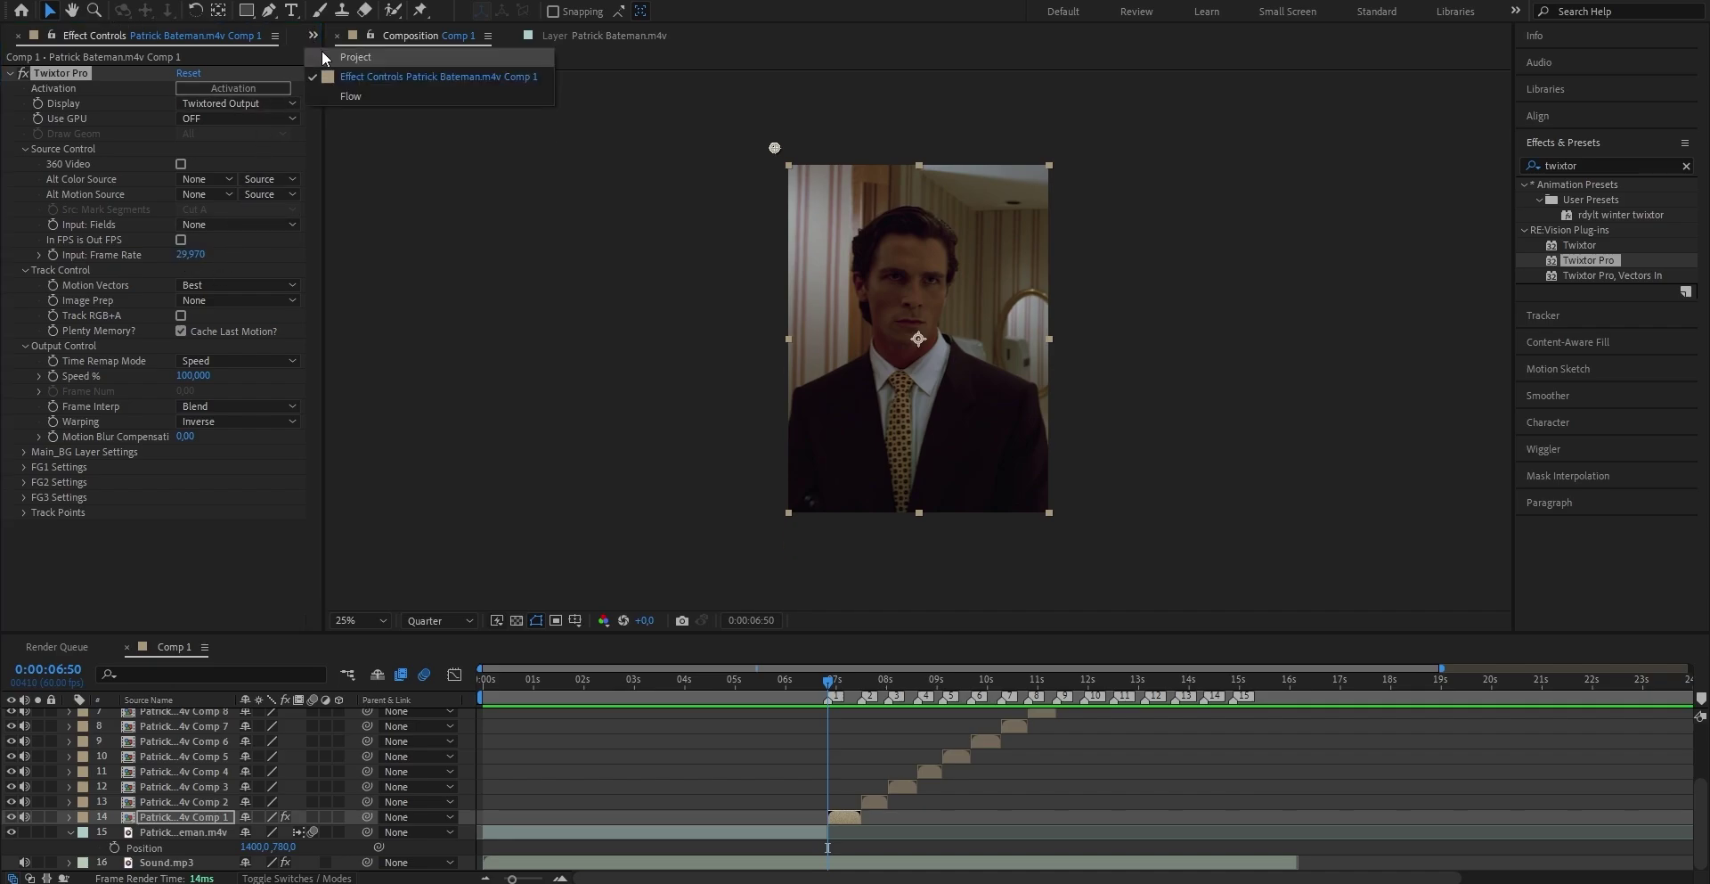
pyautogui.click(351, 52)
pyautogui.rightClick(89, 219)
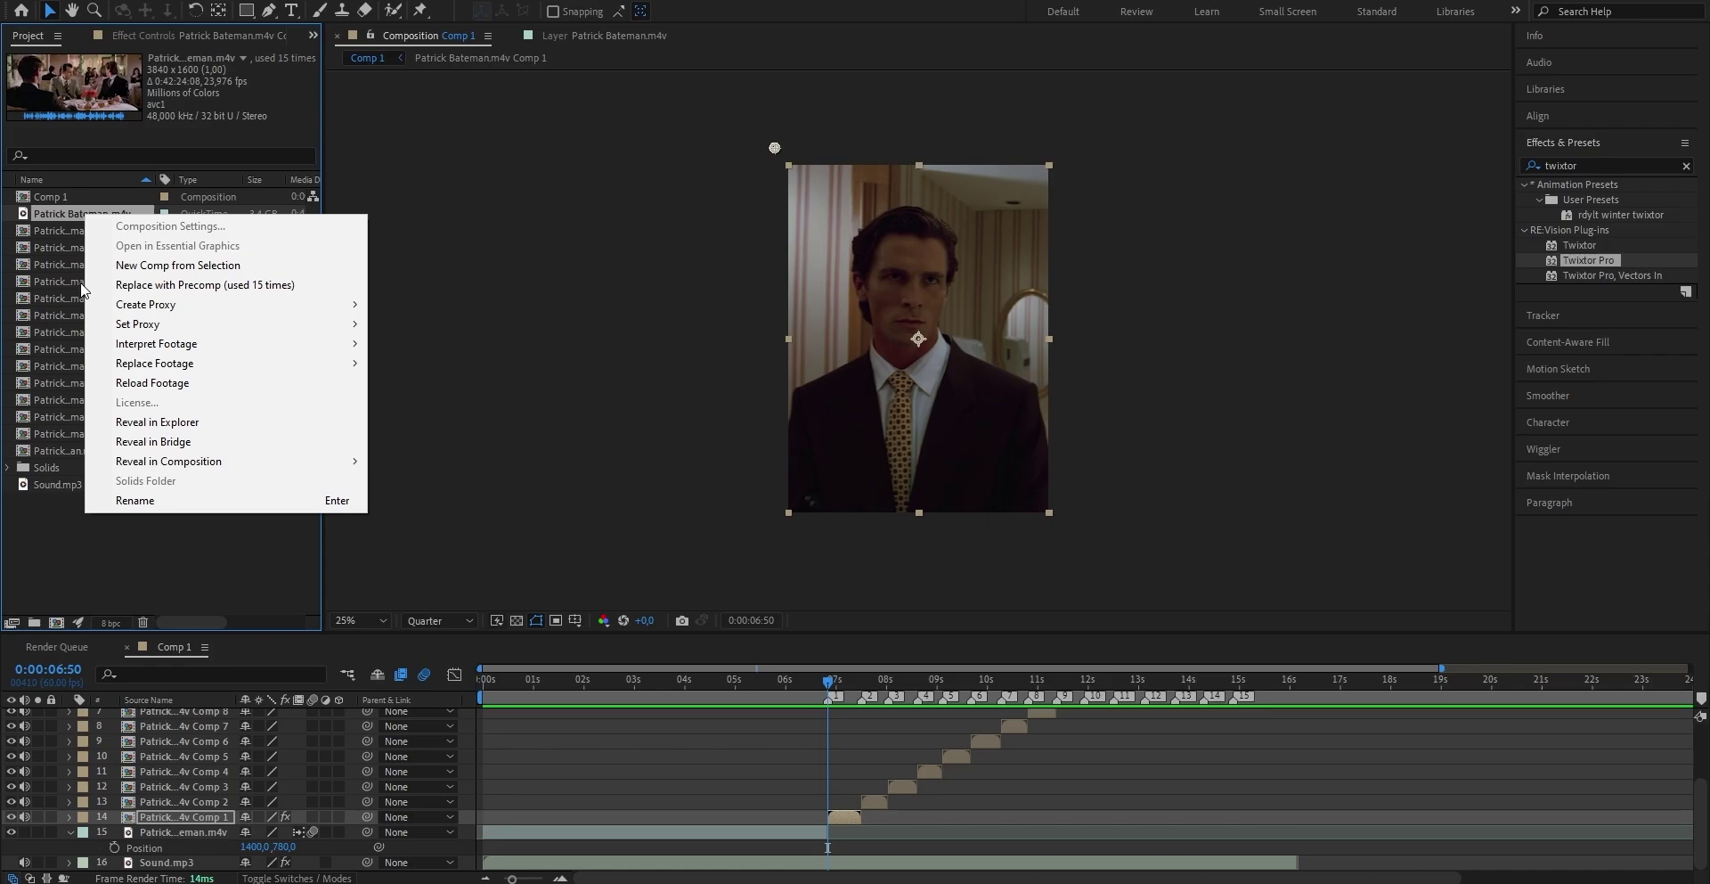
pyautogui.moveTo(125, 347)
pyautogui.click(411, 343)
pyautogui.click(784, 336)
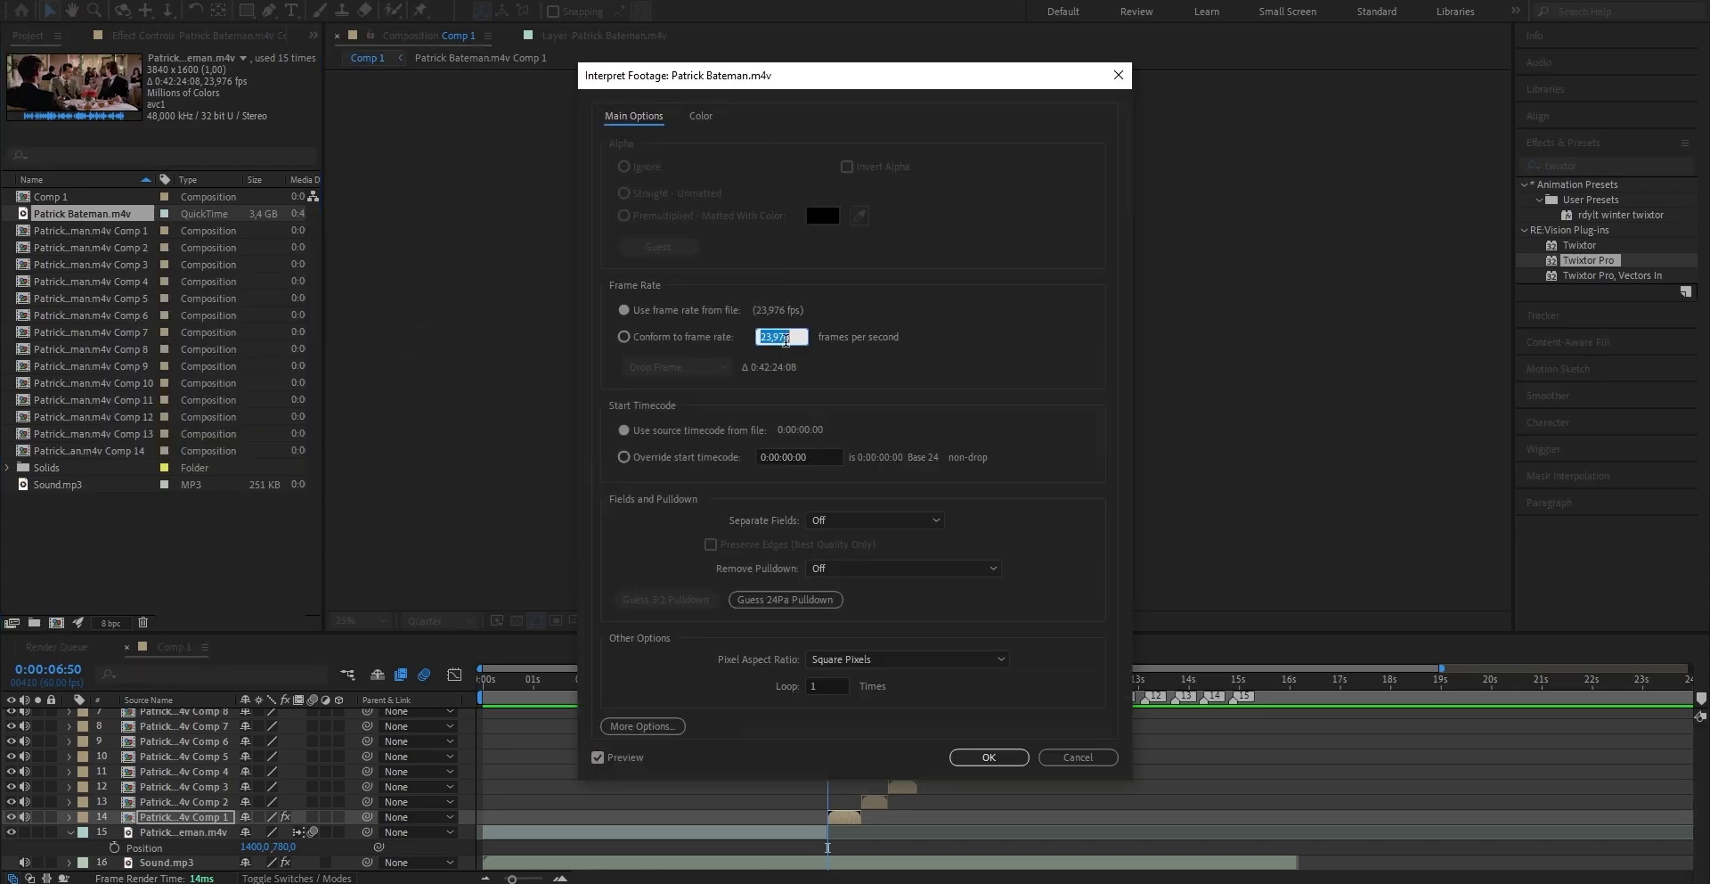
pyautogui.click(990, 759)
pyautogui.click(191, 36)
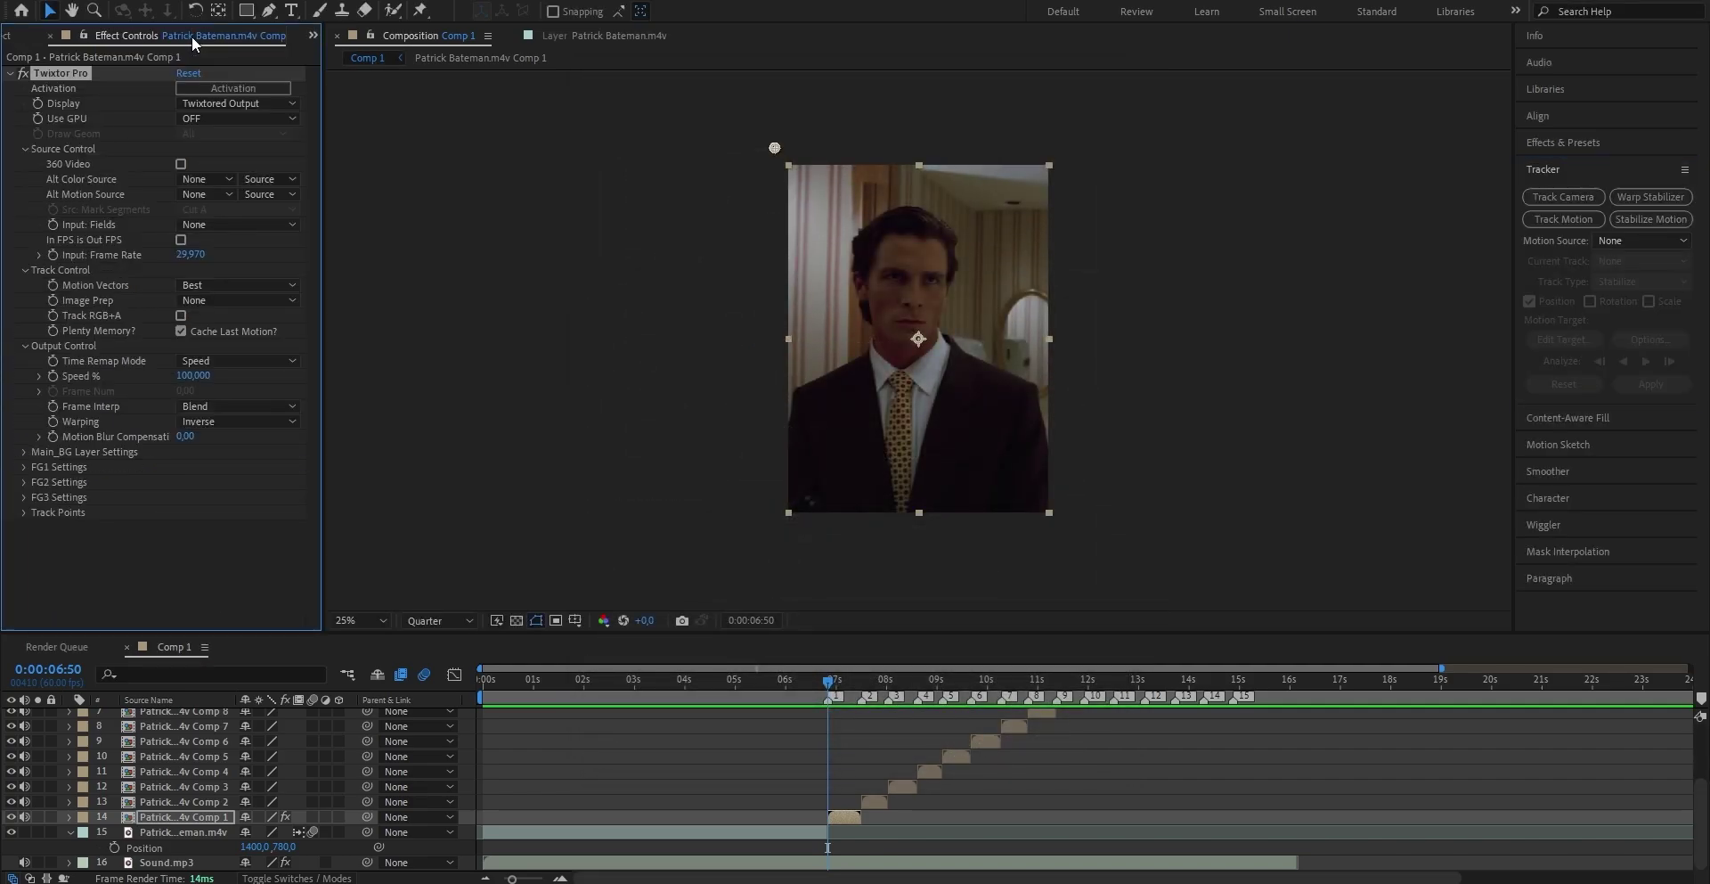
pyautogui.click(186, 255)
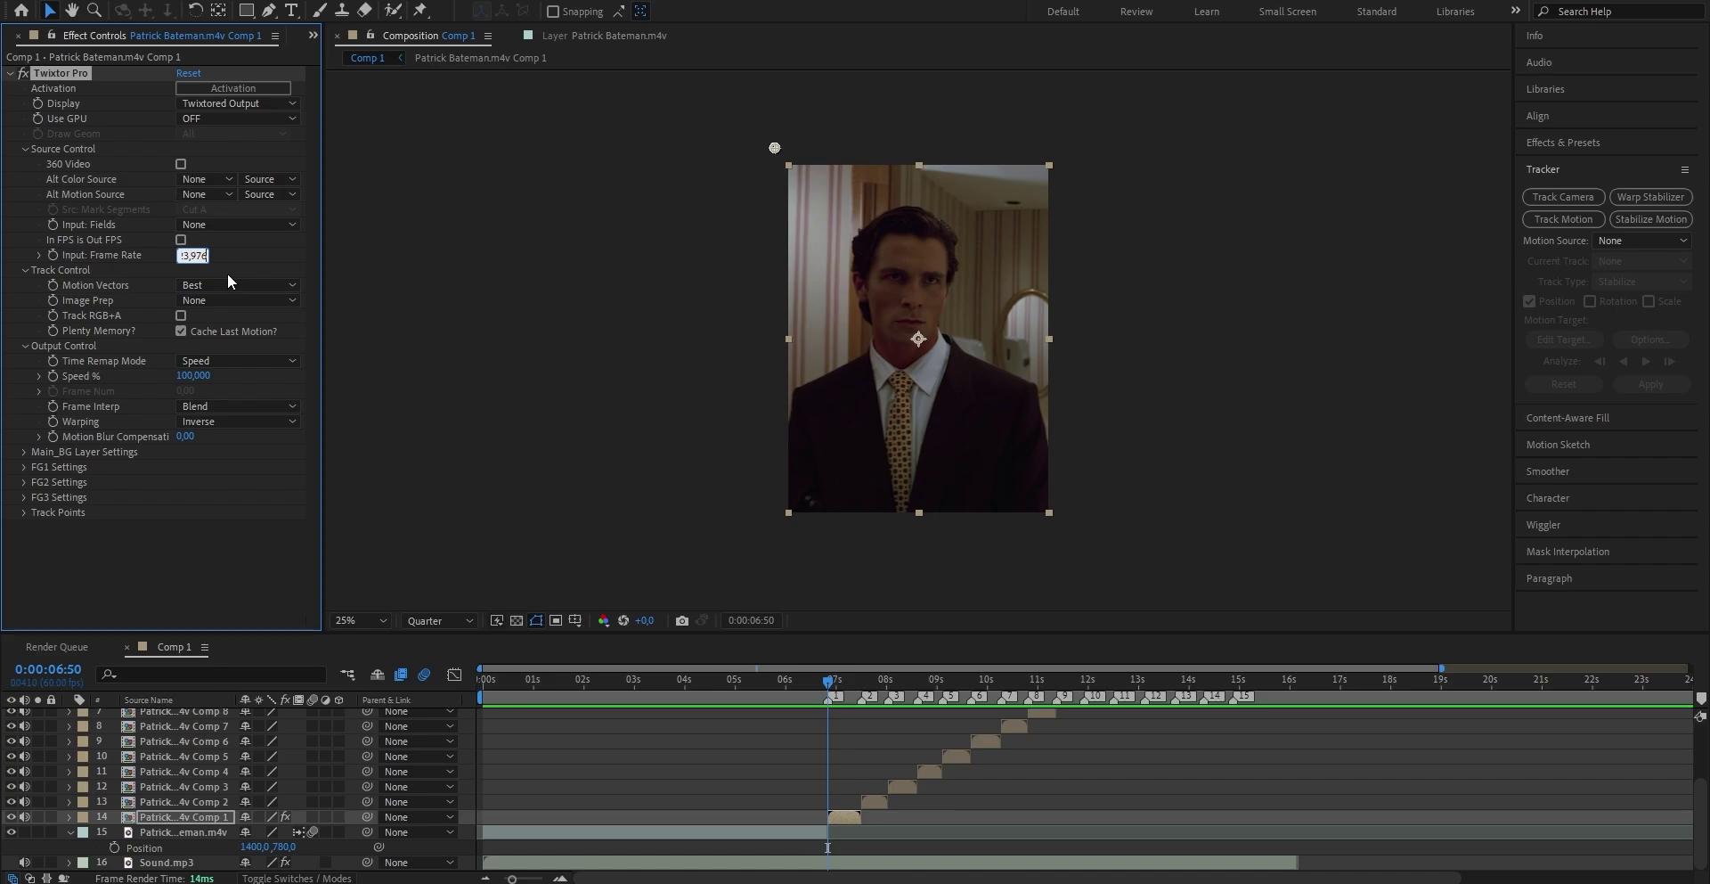
pyautogui.click(90, 311)
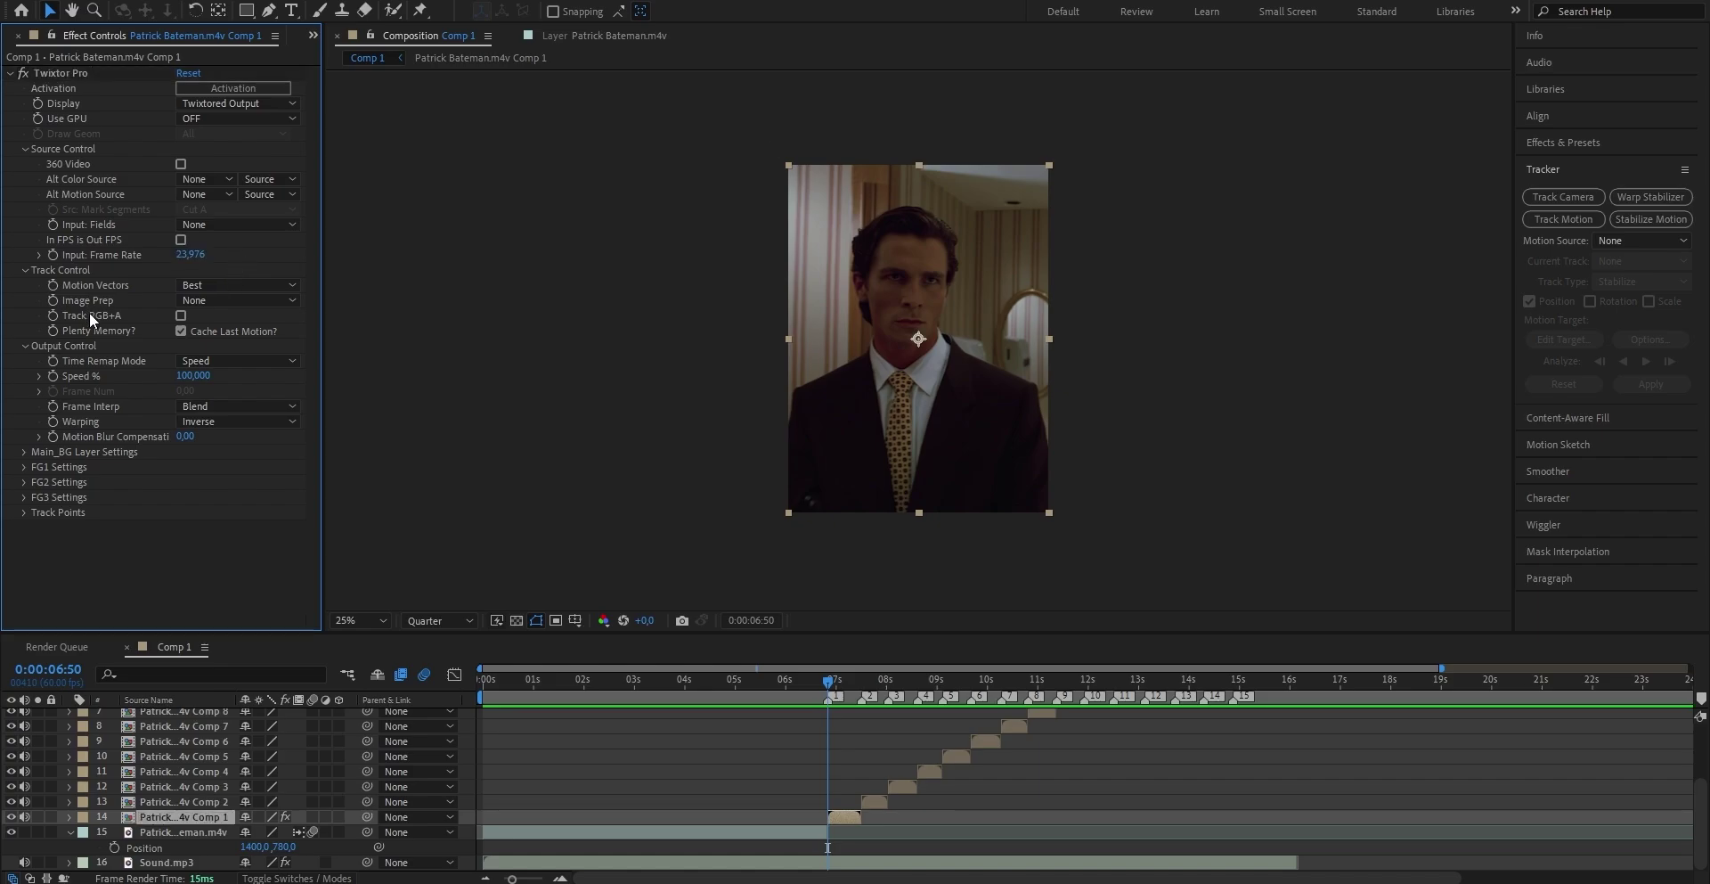
# - Set Twixtor Pro's Image Prep to Contrast/Edge Enhance and its Frame Interp to Motion Weighted Blend
pyautogui.click(191, 300)
pyautogui.click(222, 339)
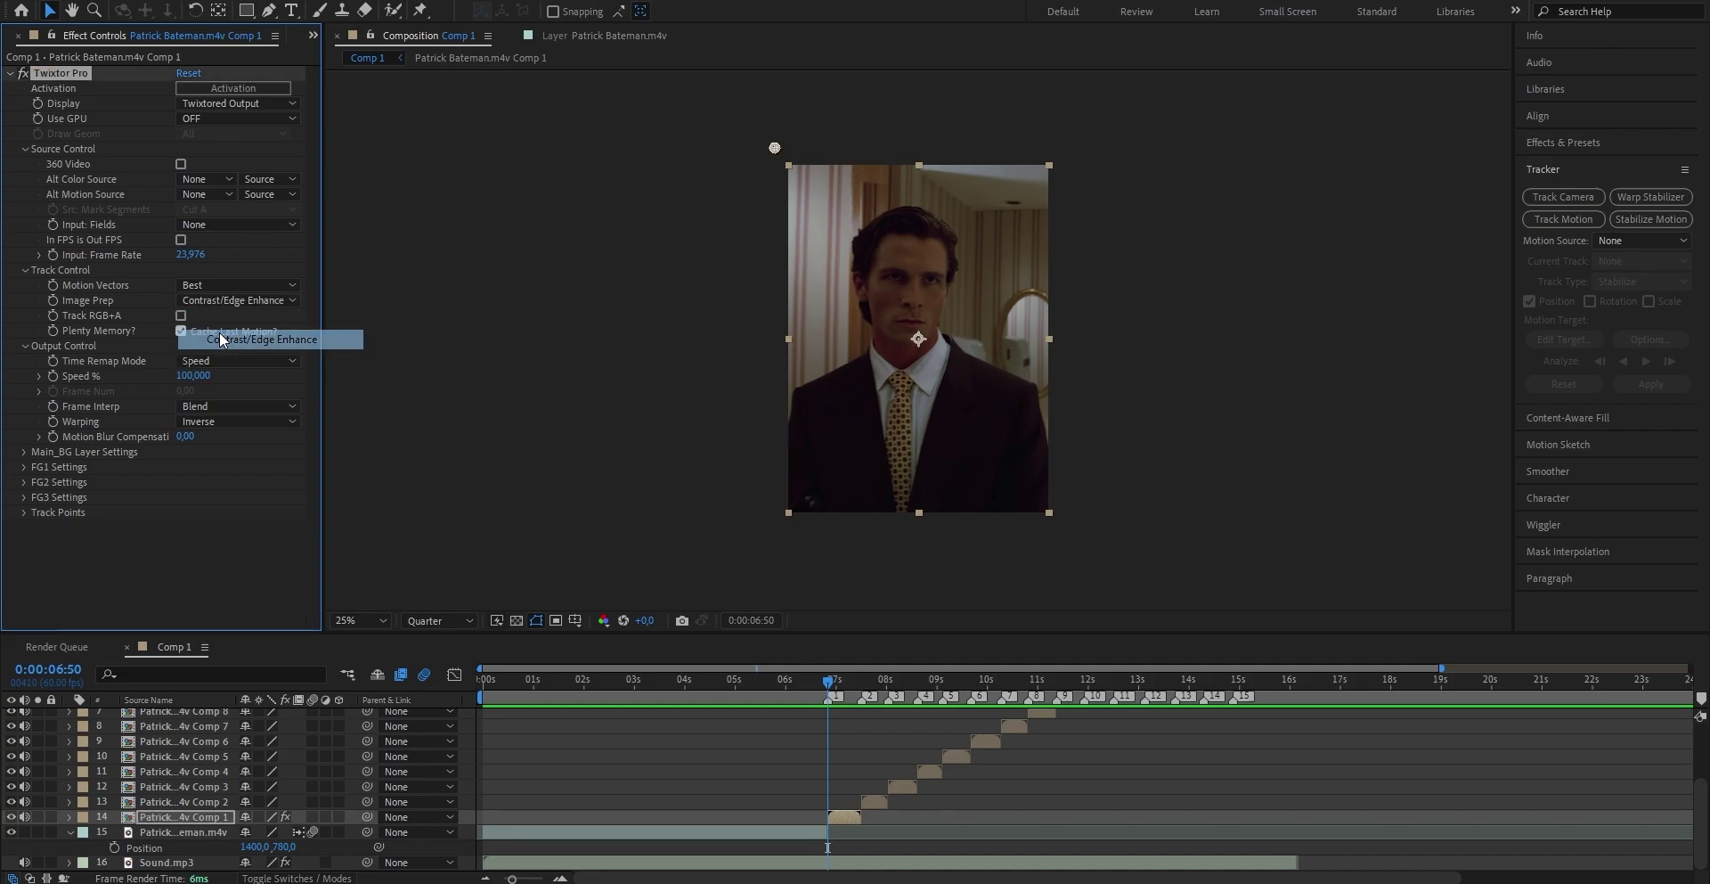
pyautogui.click(189, 405)
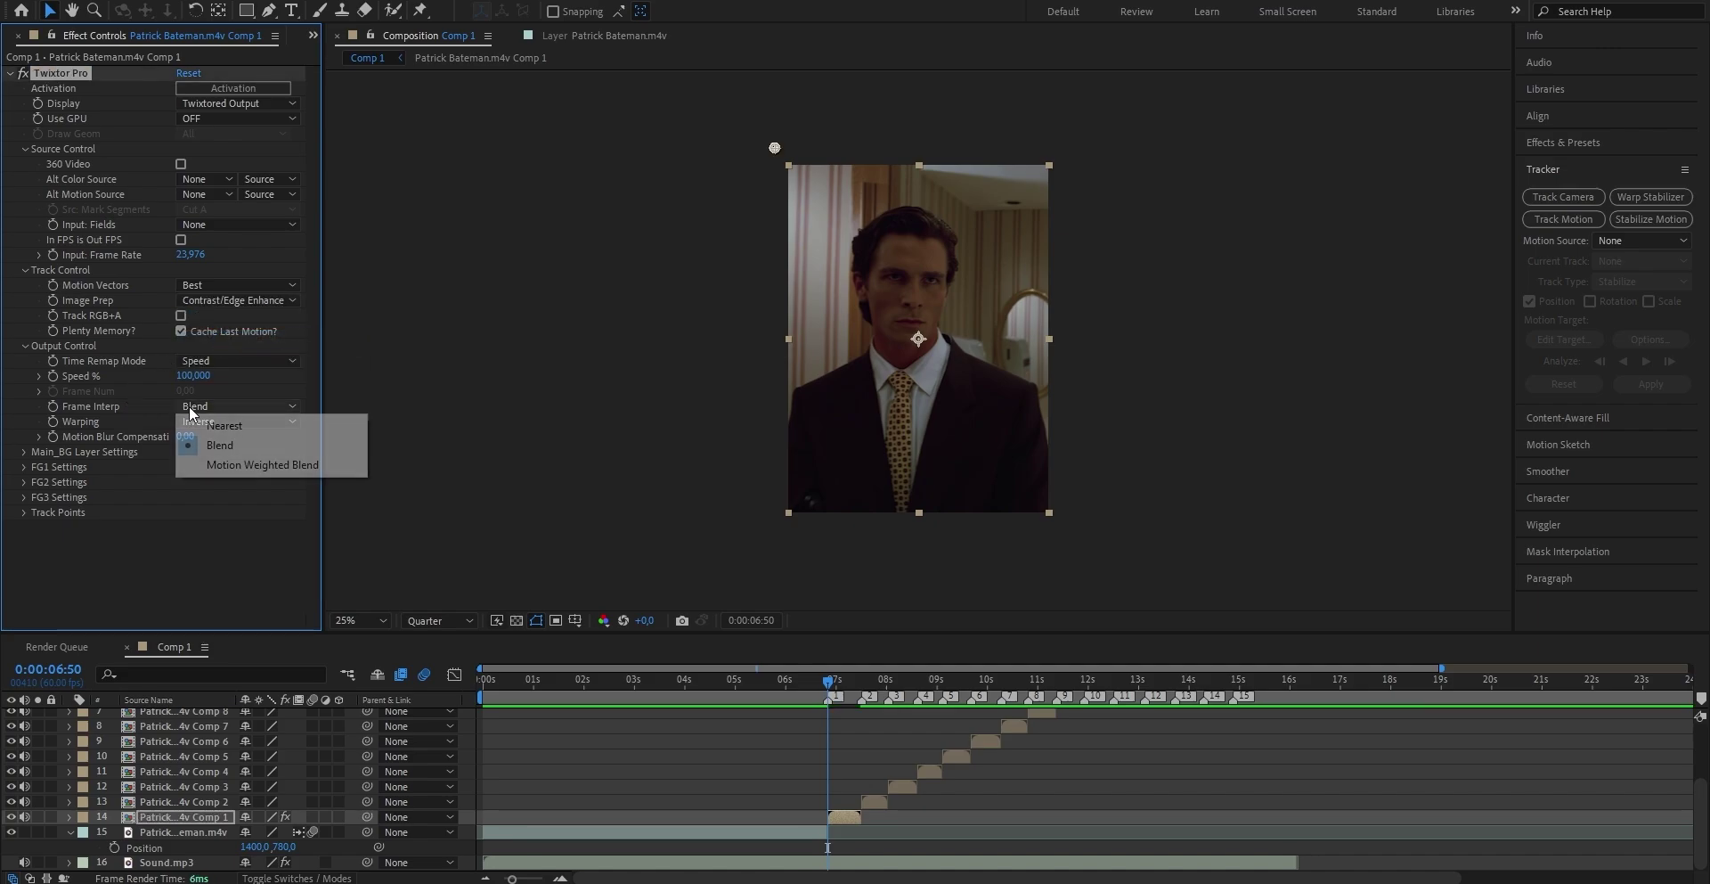
pyautogui.click(237, 465)
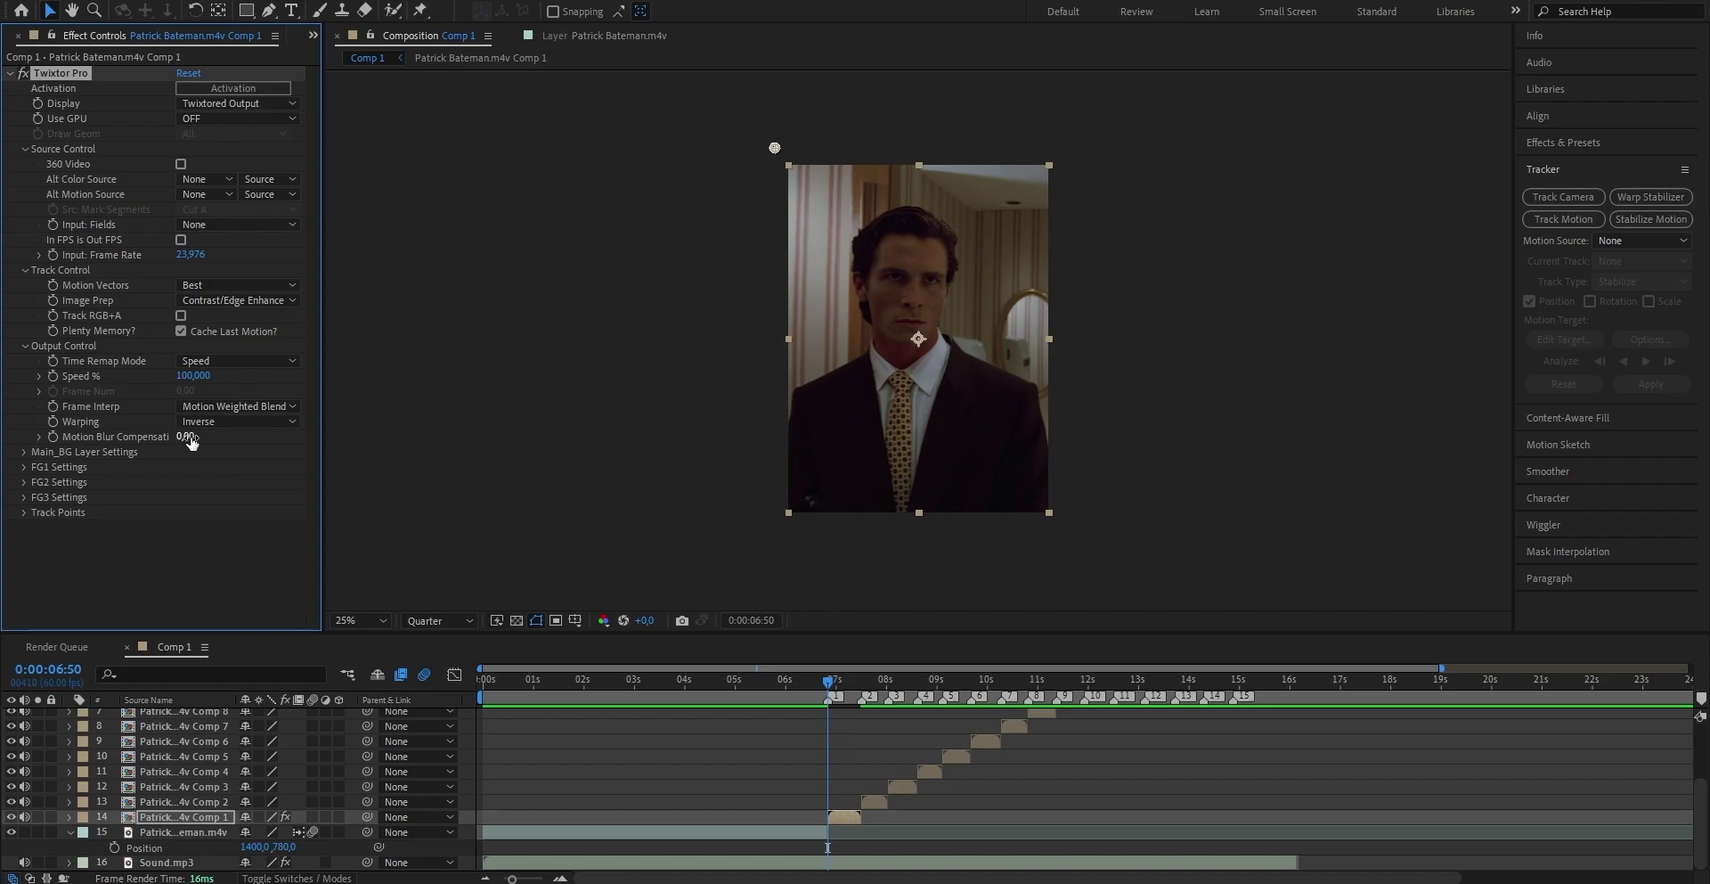
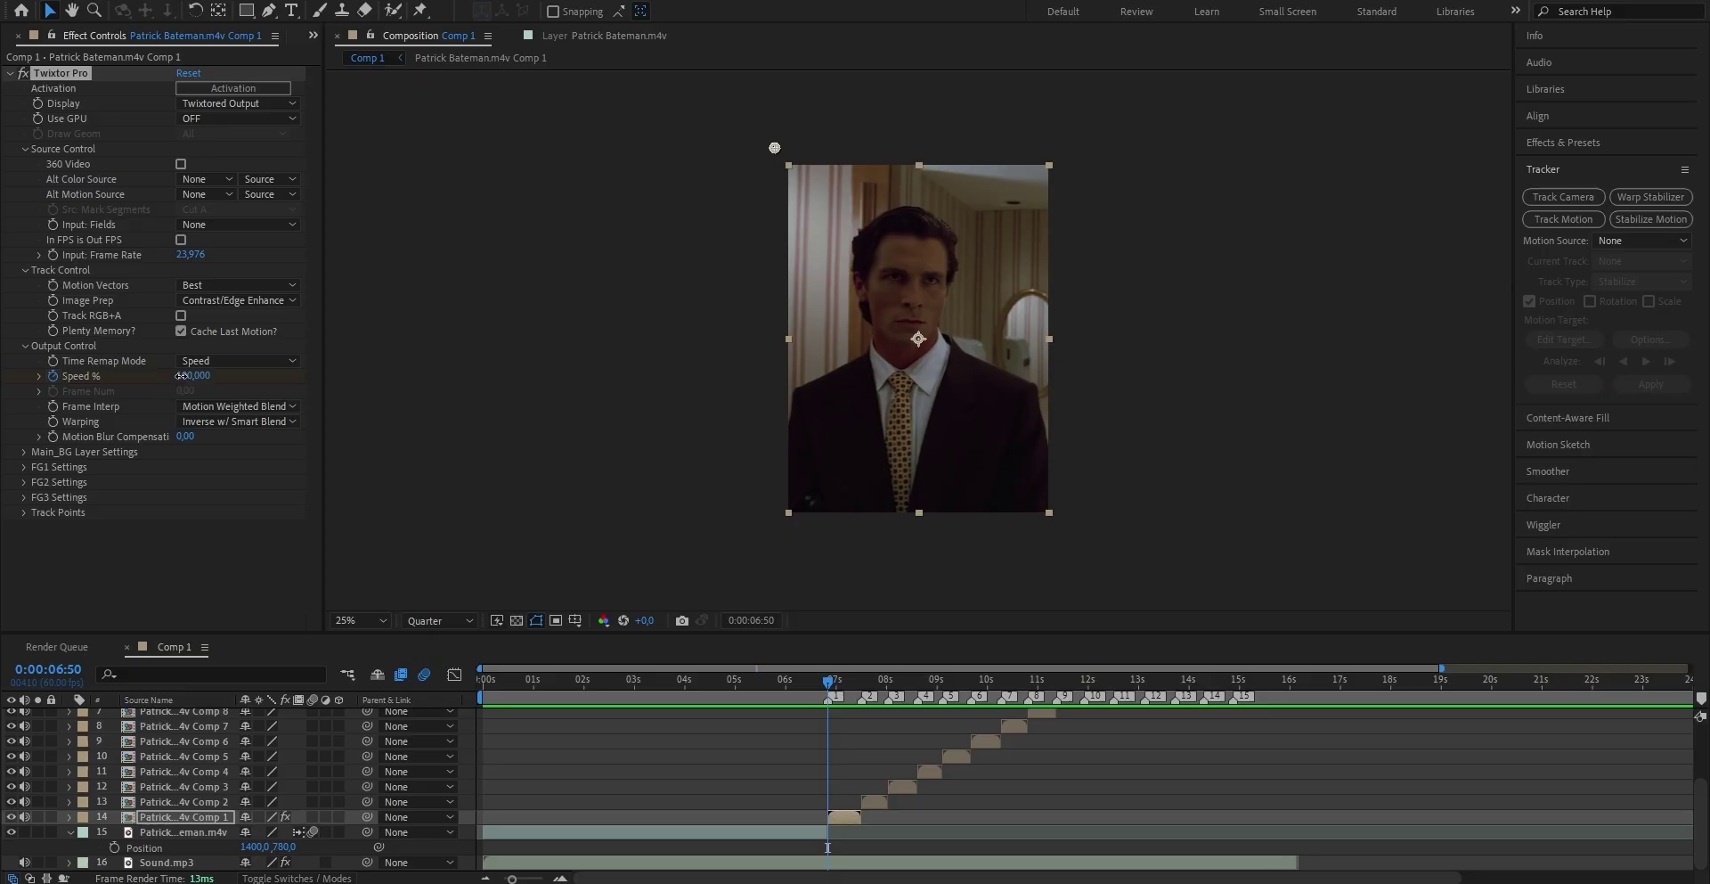
# - Set the Twixtor Pro Speed % keyframe at the clip's start to 200 and reveal it in the timeline
pyautogui.click(183, 375)
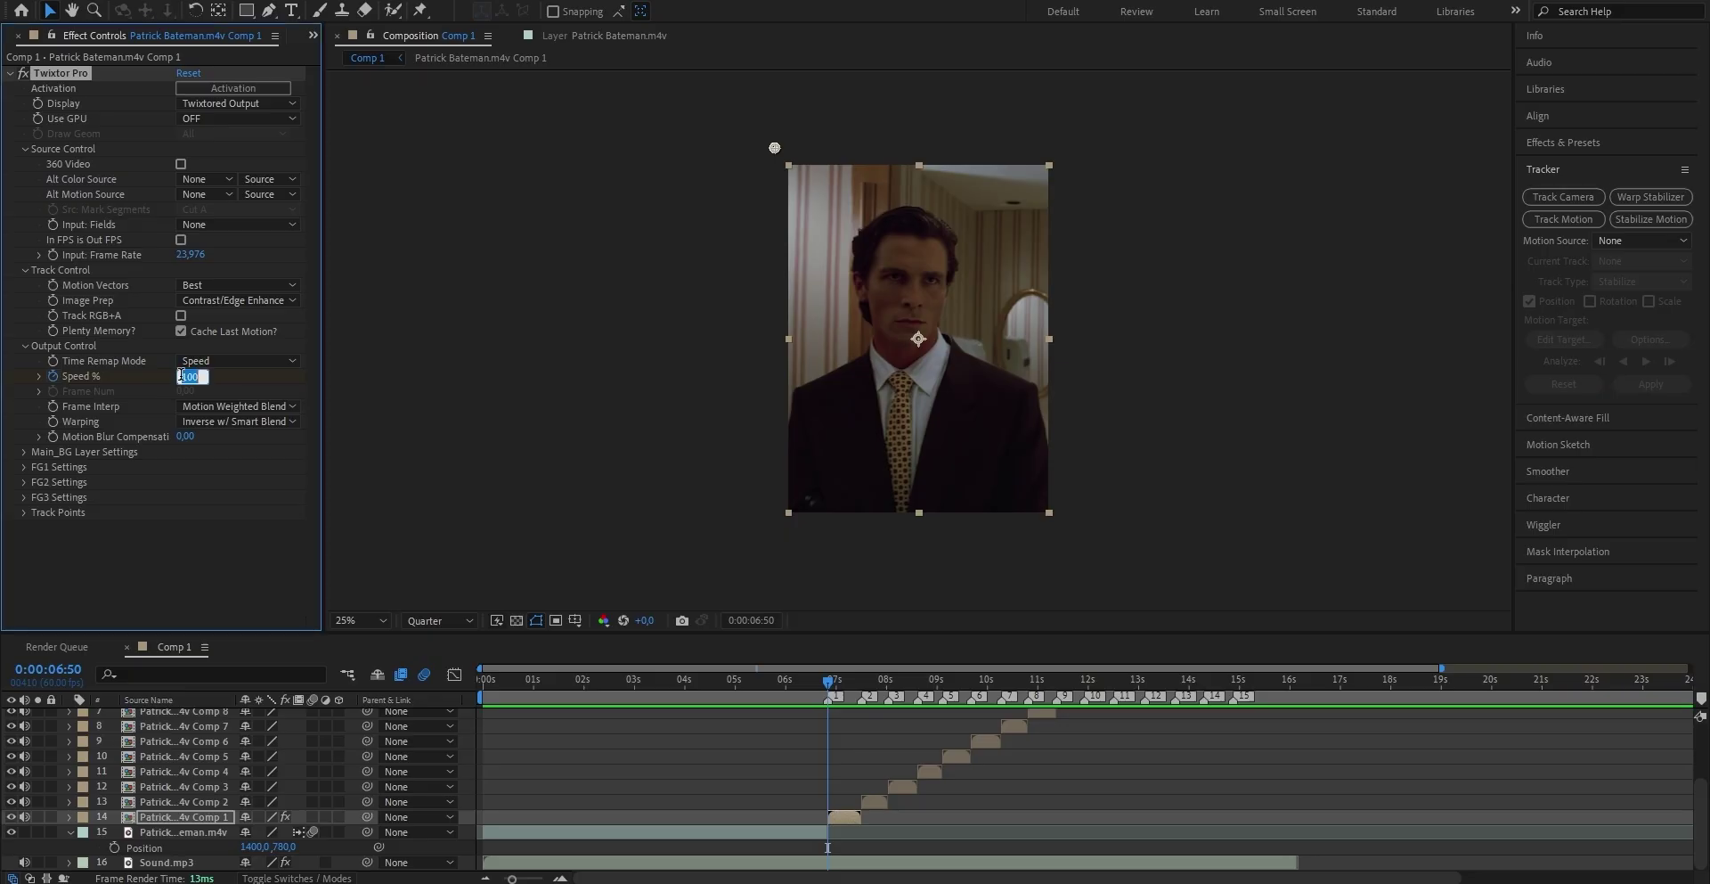
pyautogui.press('=')
pyautogui.press('=')
pyautogui.press('=')
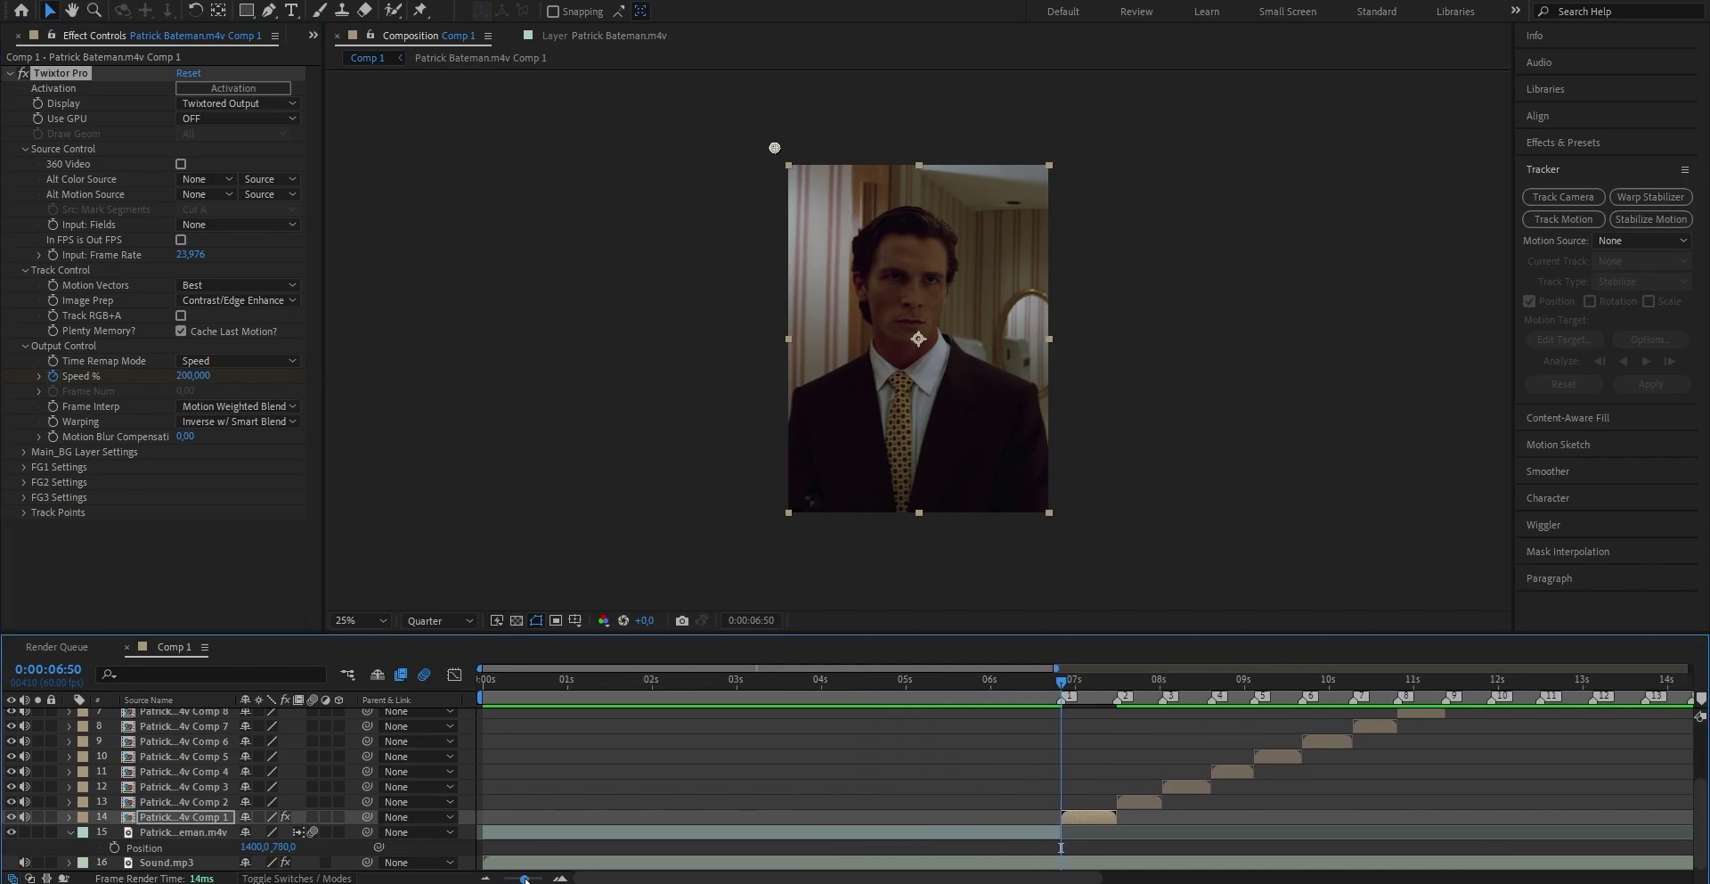
pyautogui.press('u')
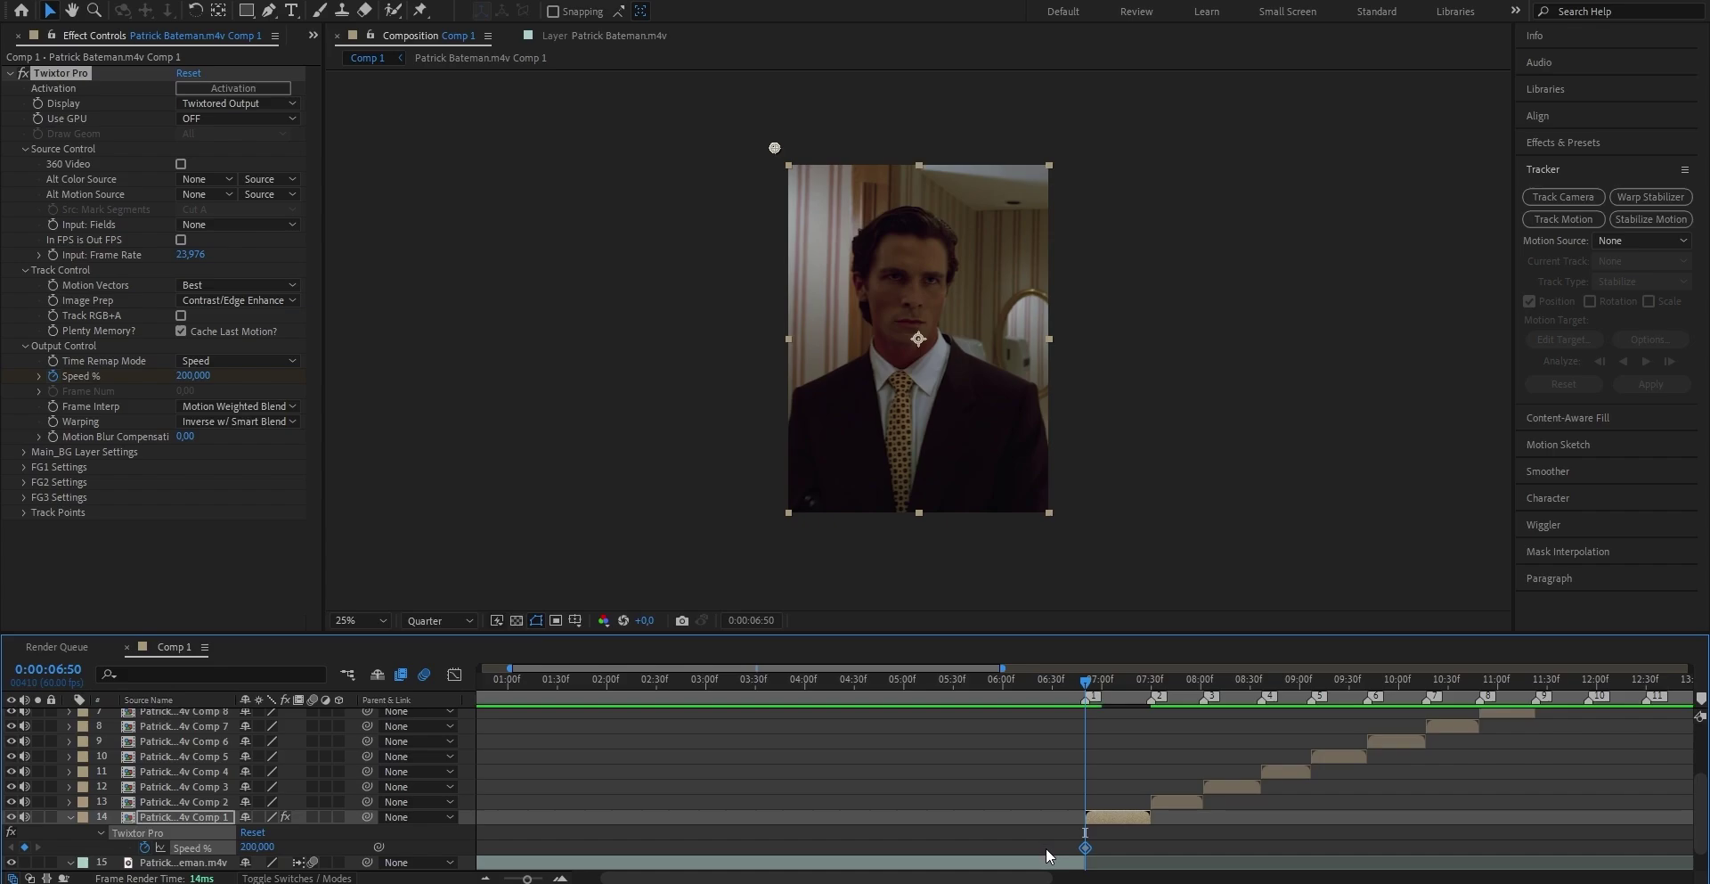
# - Keyframe the clip's Speed % at 40 at 0:00:07:10 and at 200 at the clip's end, 0:00:07:30
pyautogui.click(1117, 688)
pyautogui.moveTo(1117, 688); pyautogui.dragTo(1119, 688)
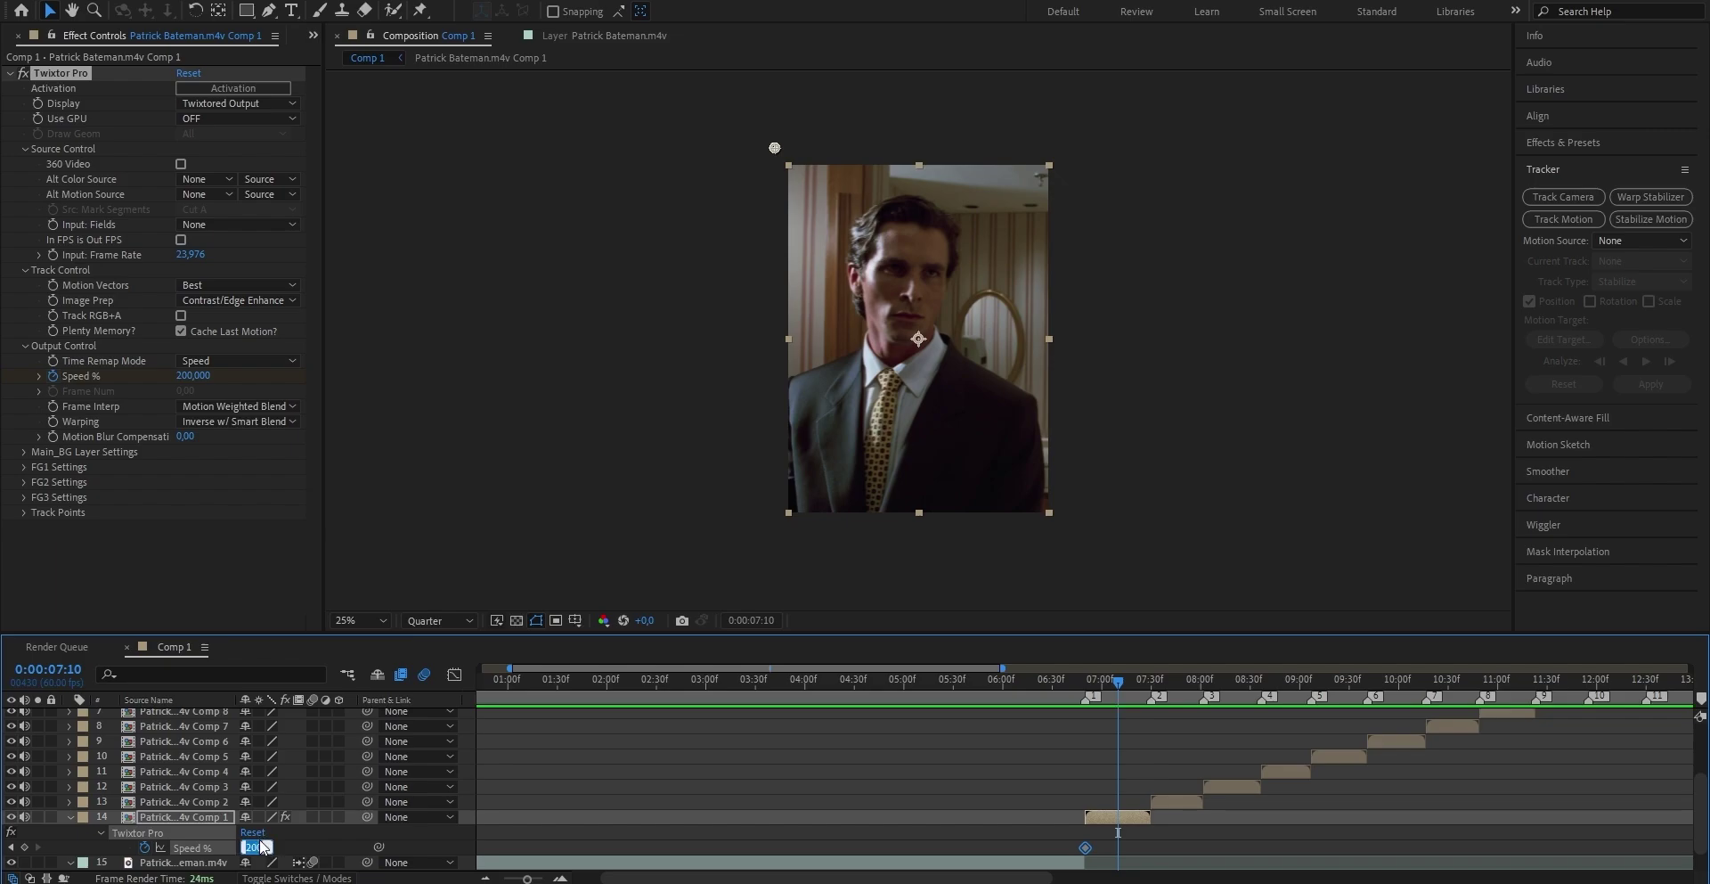
pyautogui.write('0')
pyautogui.press('Return')
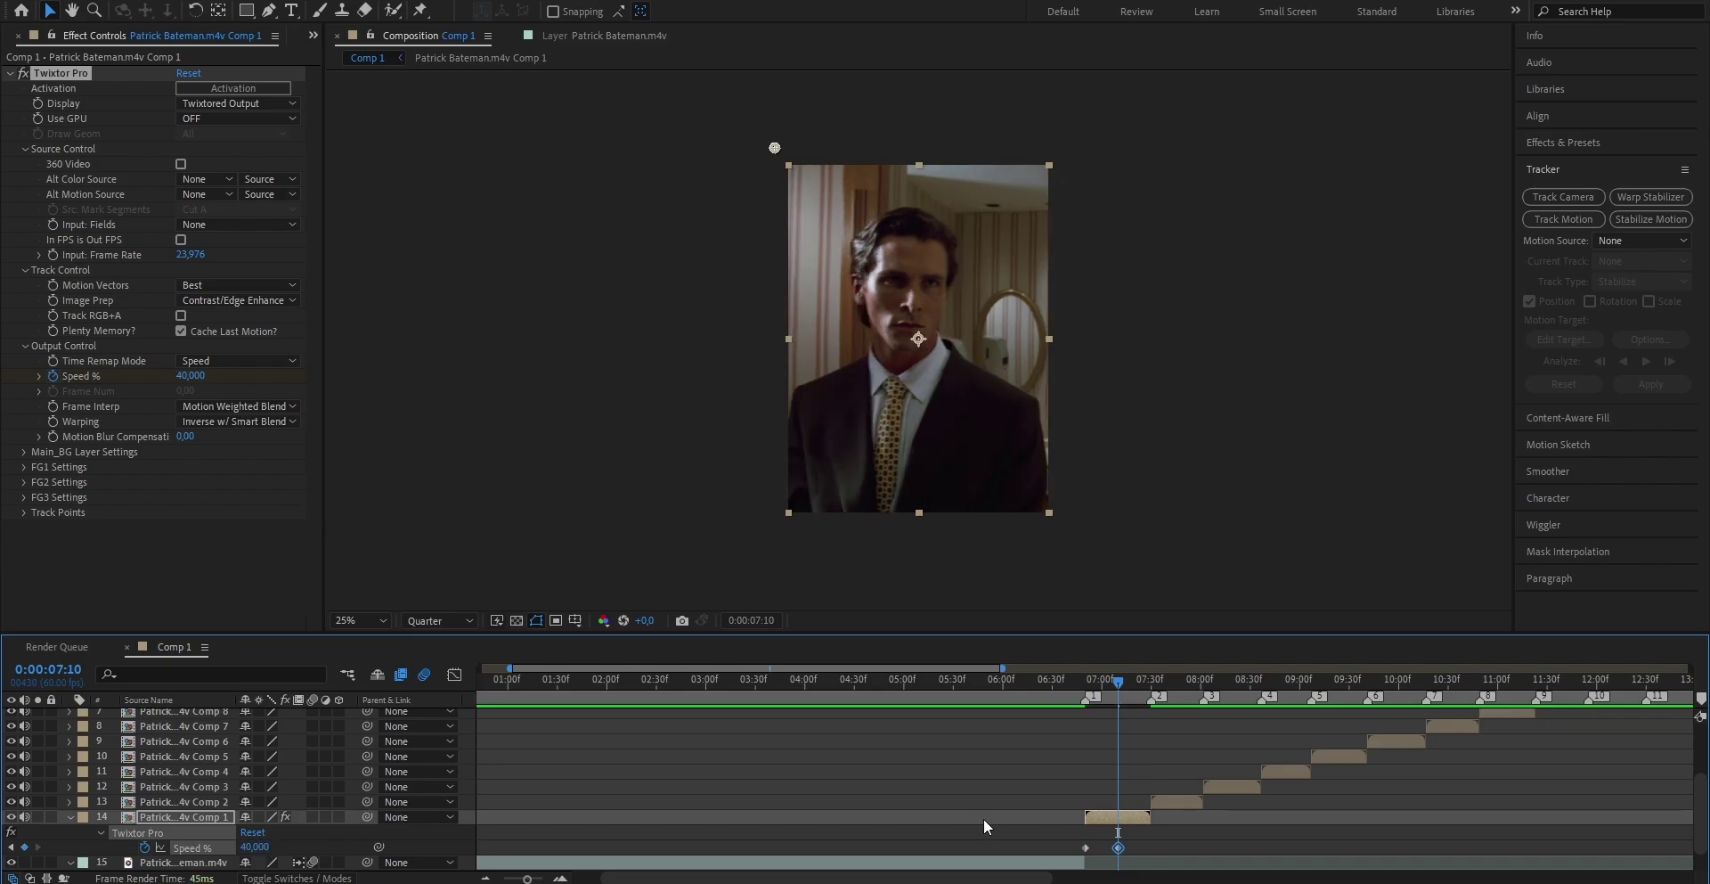
pyautogui.press('pageup')
pyautogui.click(1151, 680)
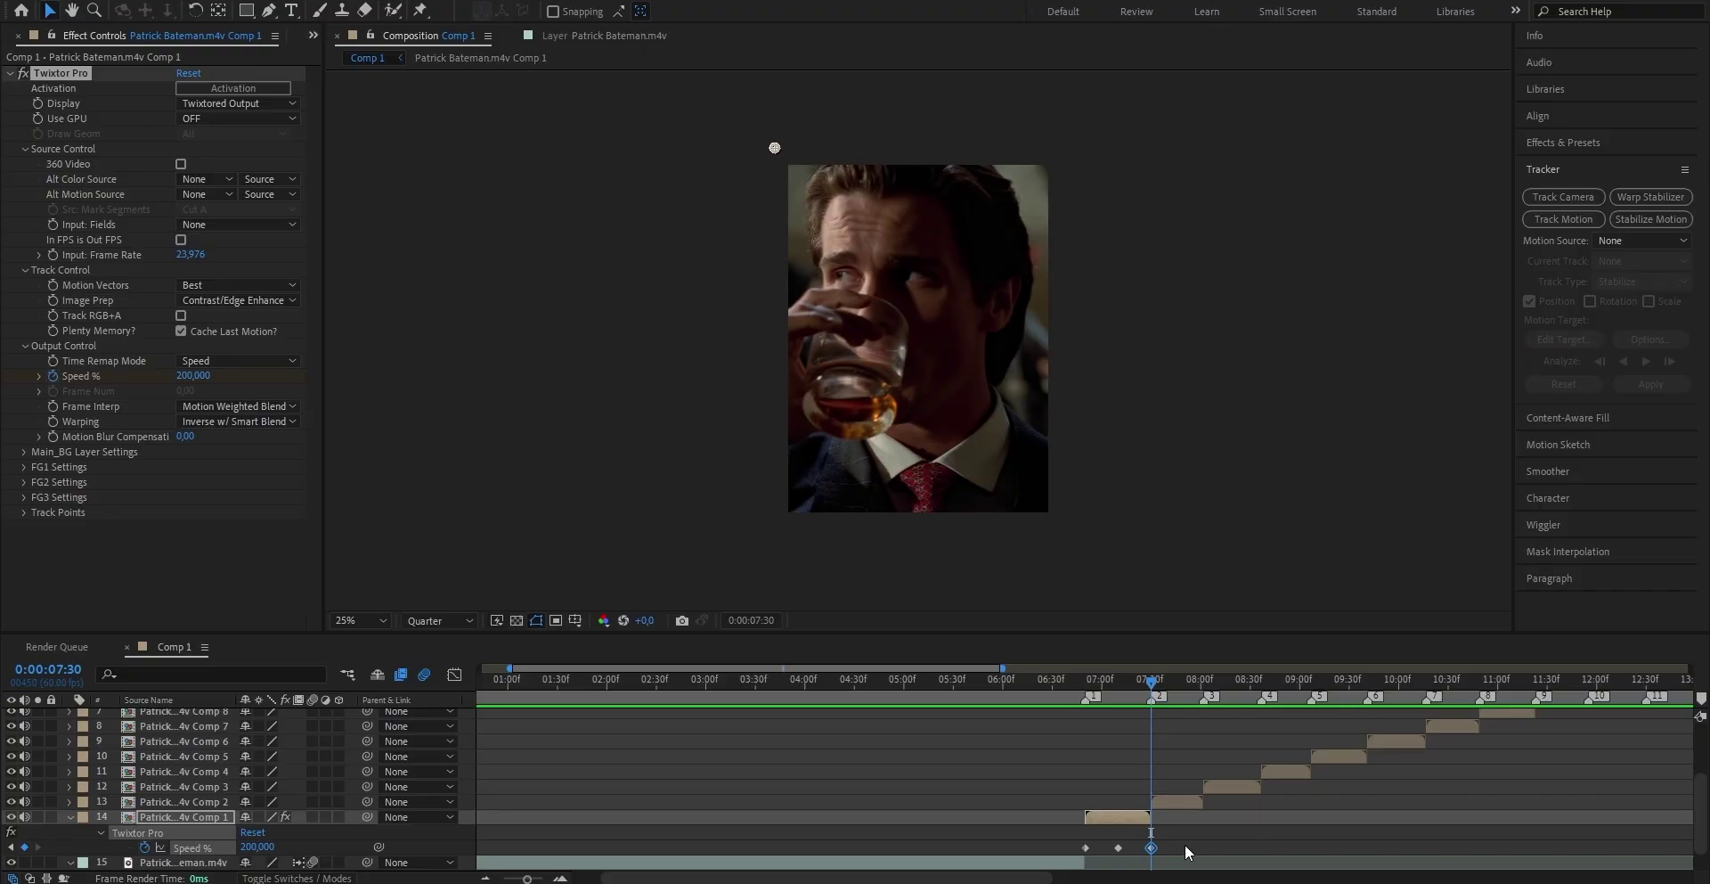
# - Apply Easy Ease to all three Speed % keyframes of the marker 1 clip
pyautogui.moveTo(1185, 851); pyautogui.dragTo(1063, 857)
pyautogui.rightClick(1085, 850)
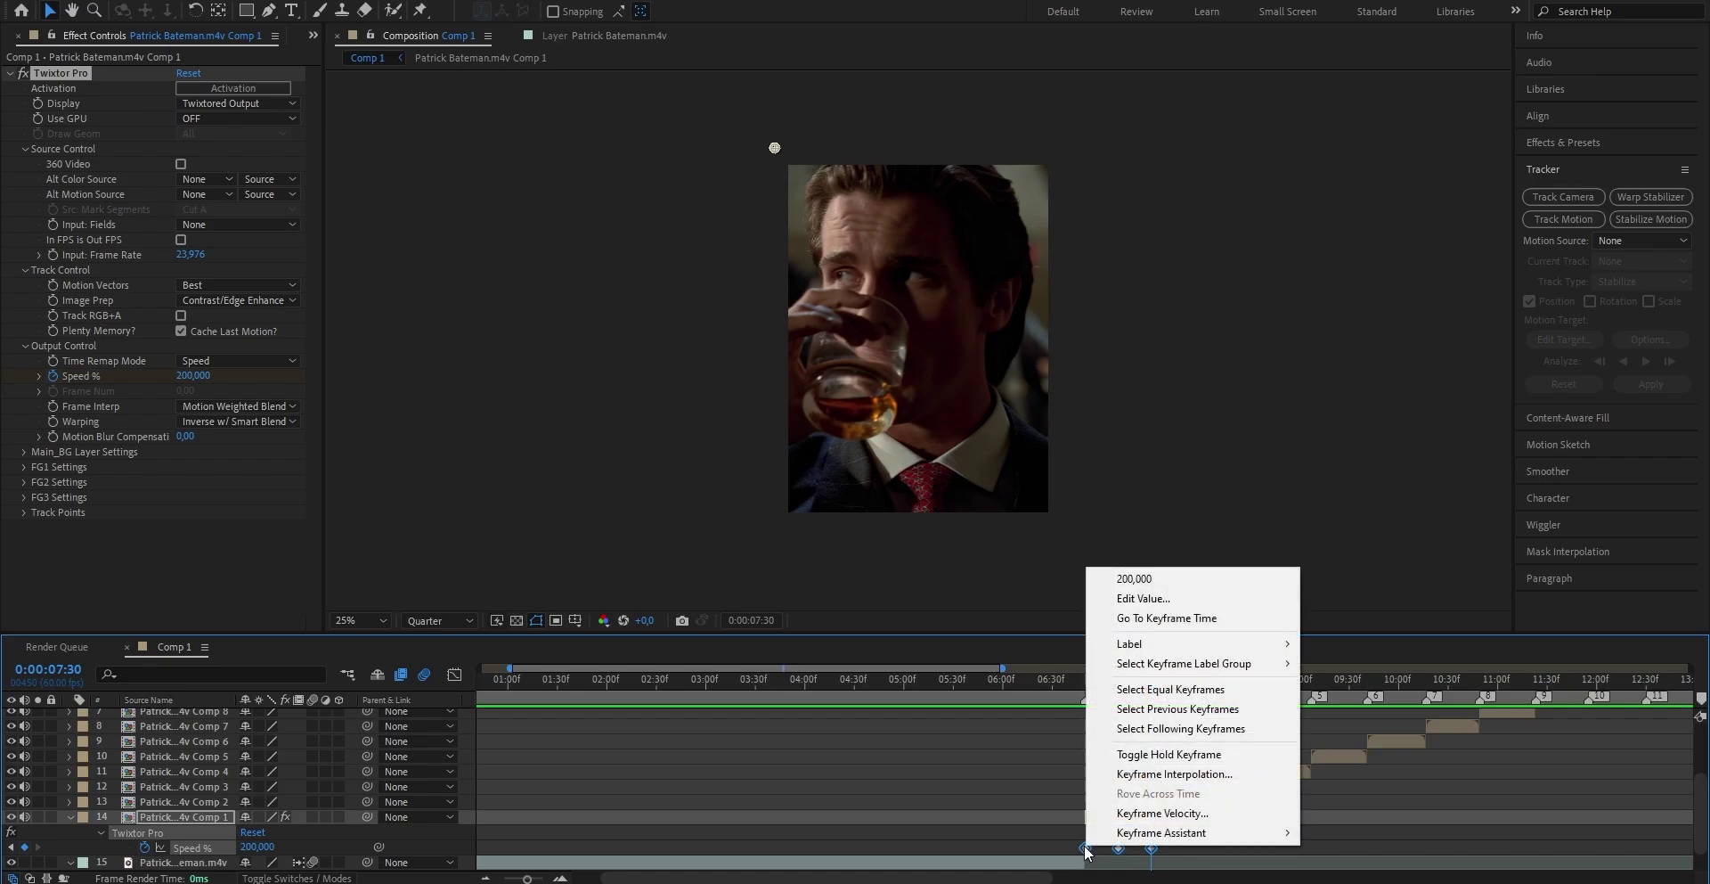
pyautogui.moveTo(1109, 834)
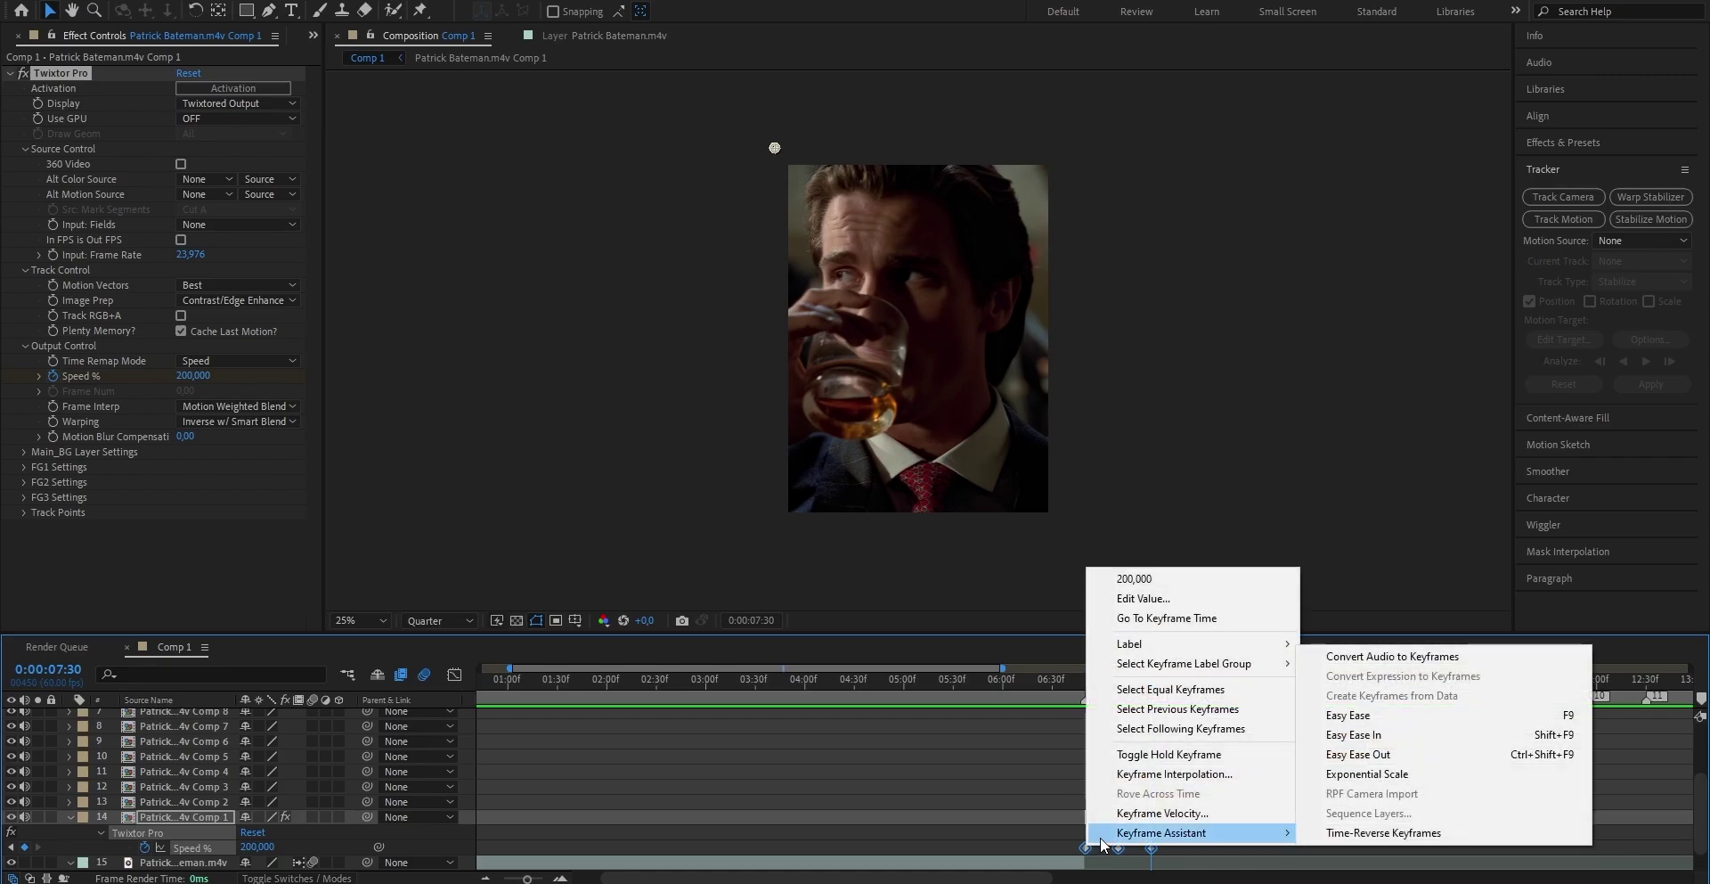
pyautogui.click(1346, 715)
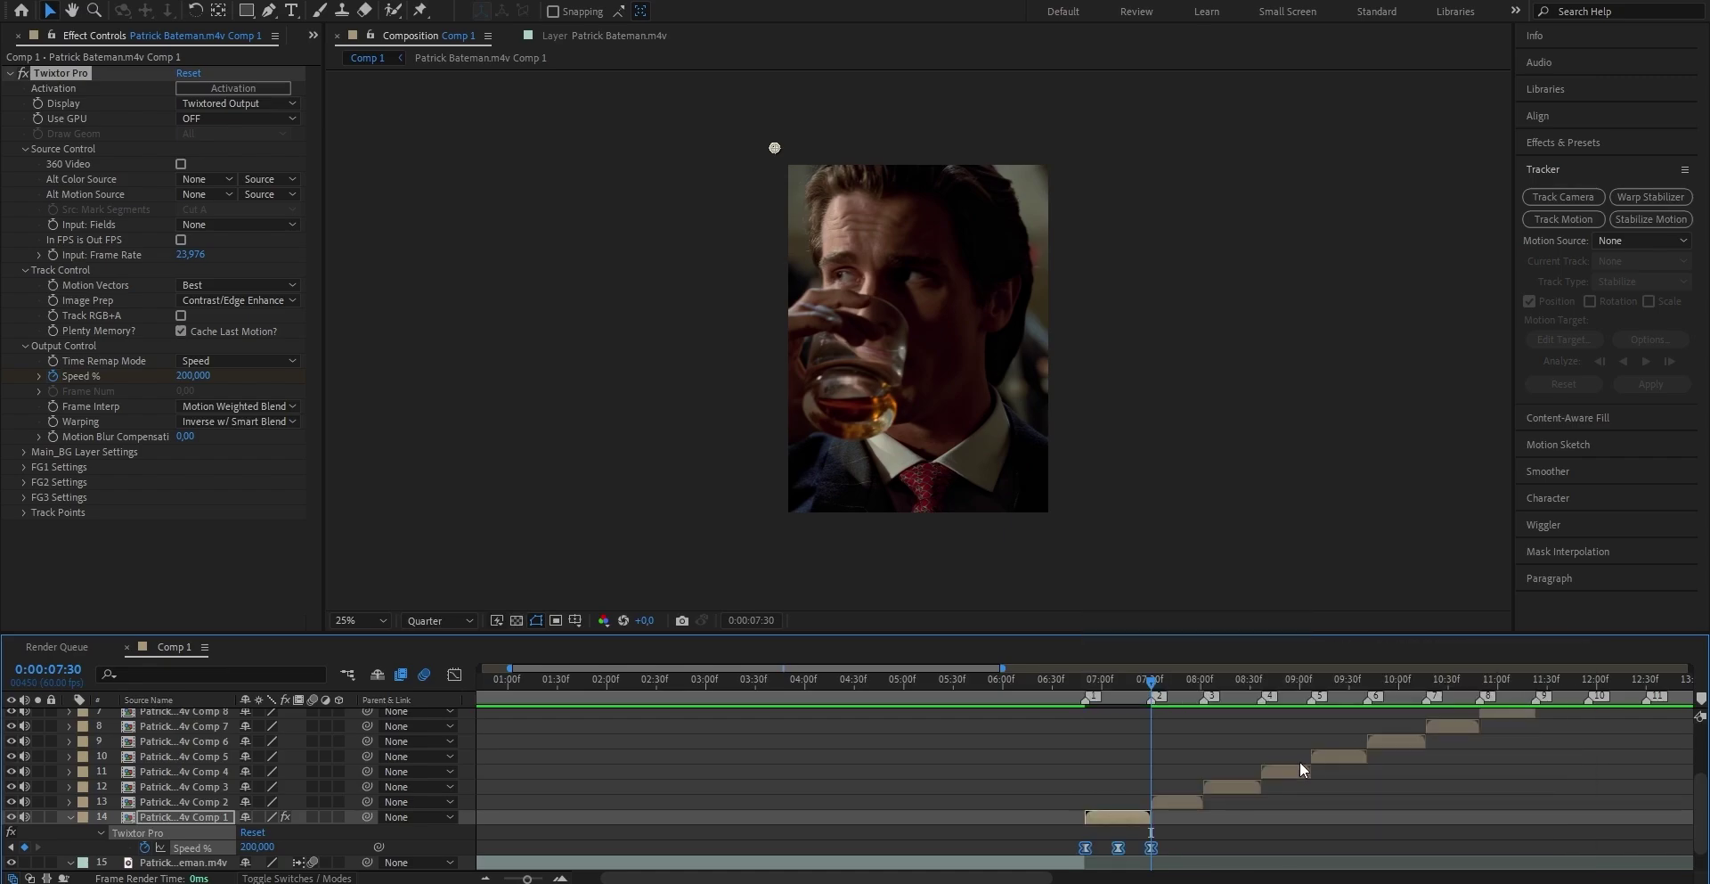
# - Open the Speed % keyframes in the graph editor and switch it from the speed graph to the value graph
pyautogui.click(456, 675)
pyautogui.click(544, 873)
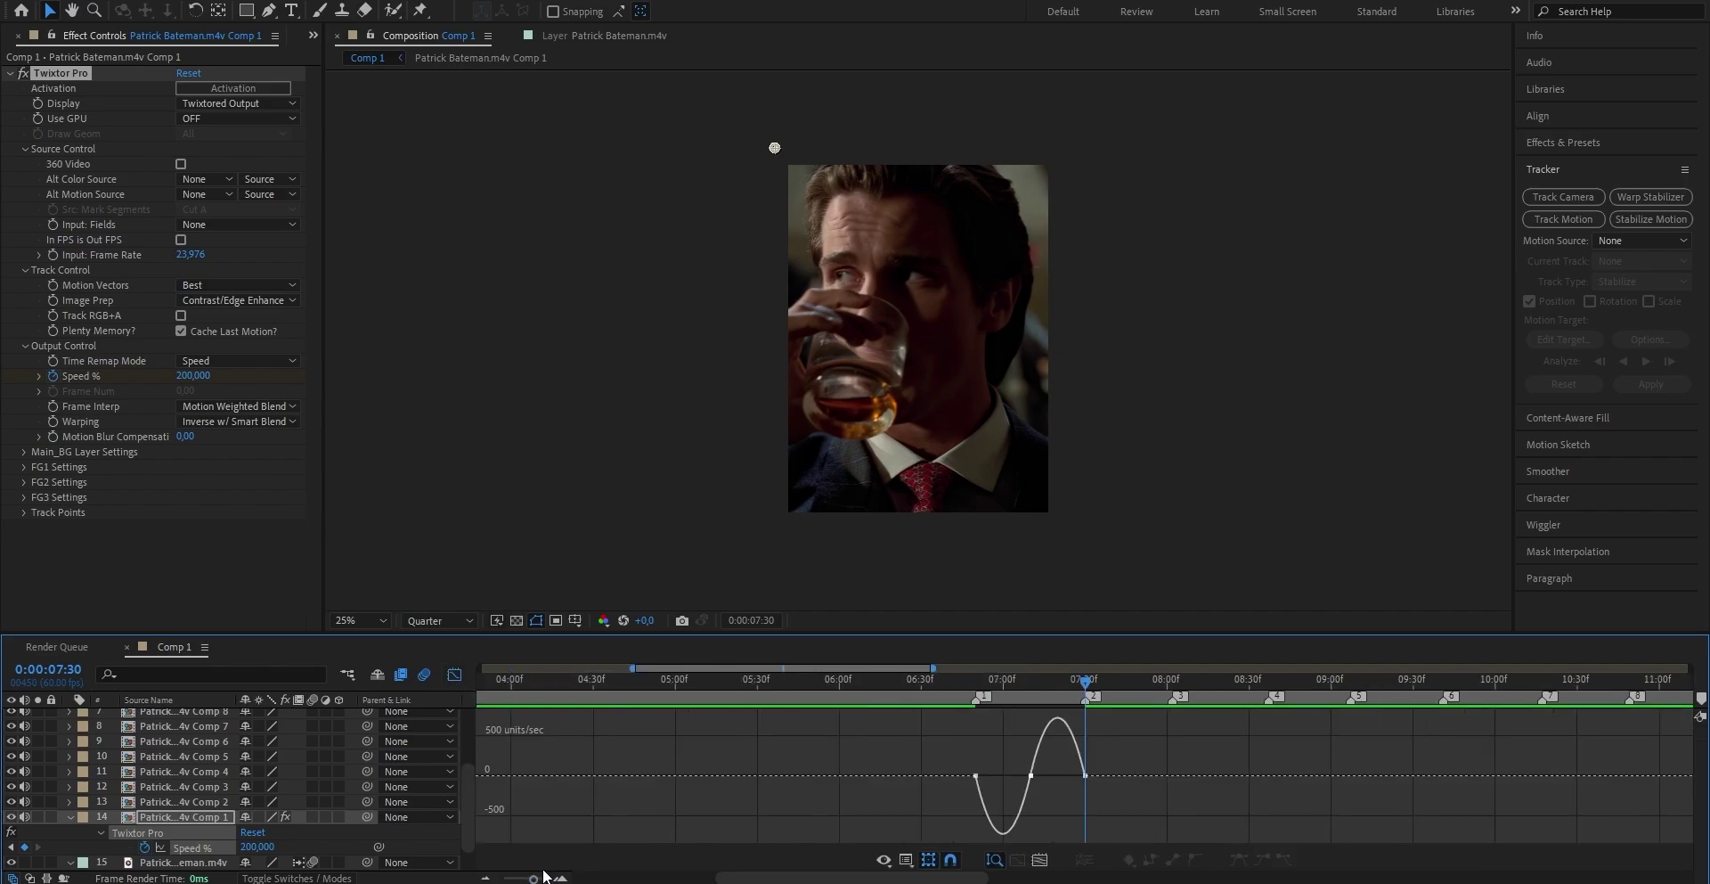
pyautogui.rightClick(992, 756)
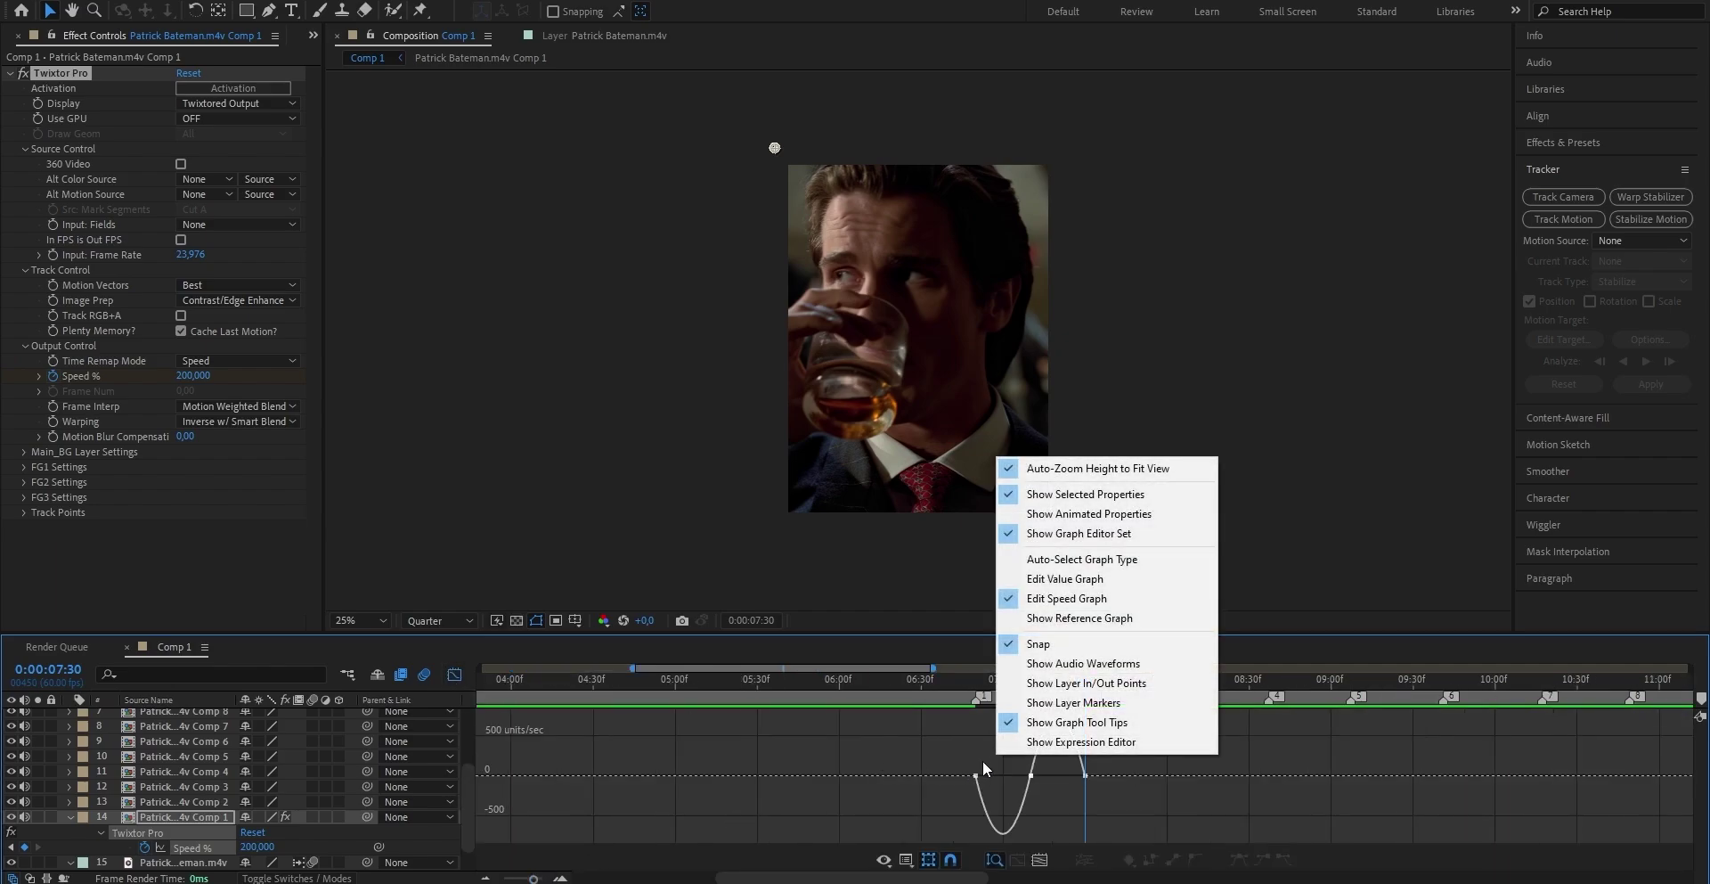
pyautogui.click(1073, 581)
pyautogui.moveTo(532, 880); pyautogui.dragTo(537, 879)
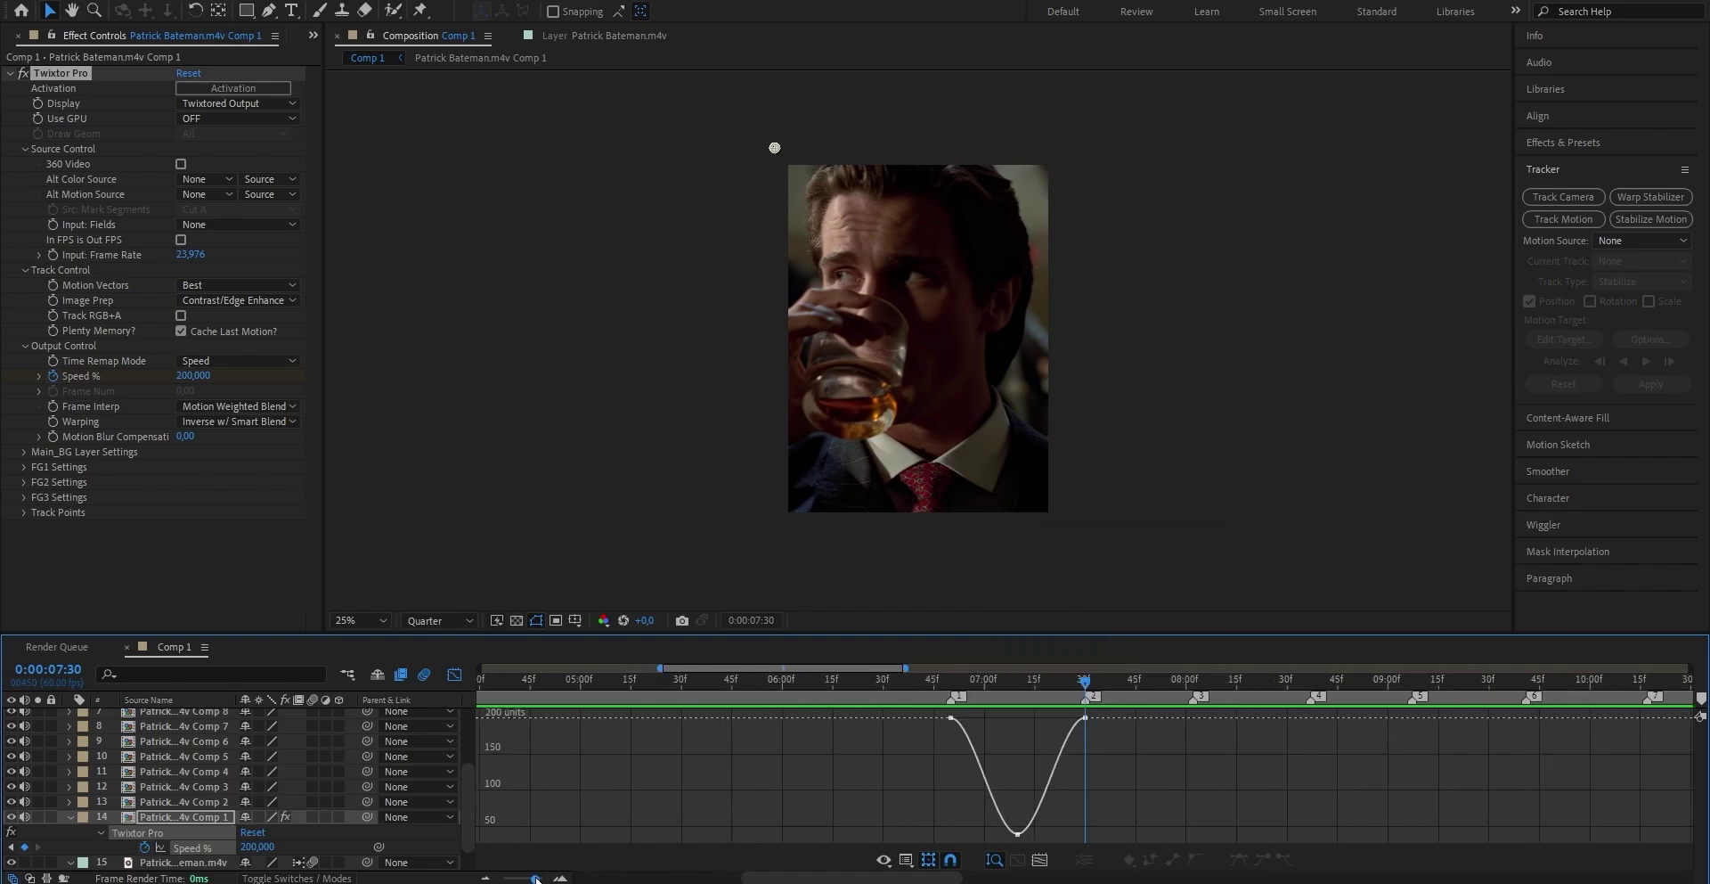
pyautogui.moveTo(1000, 836)
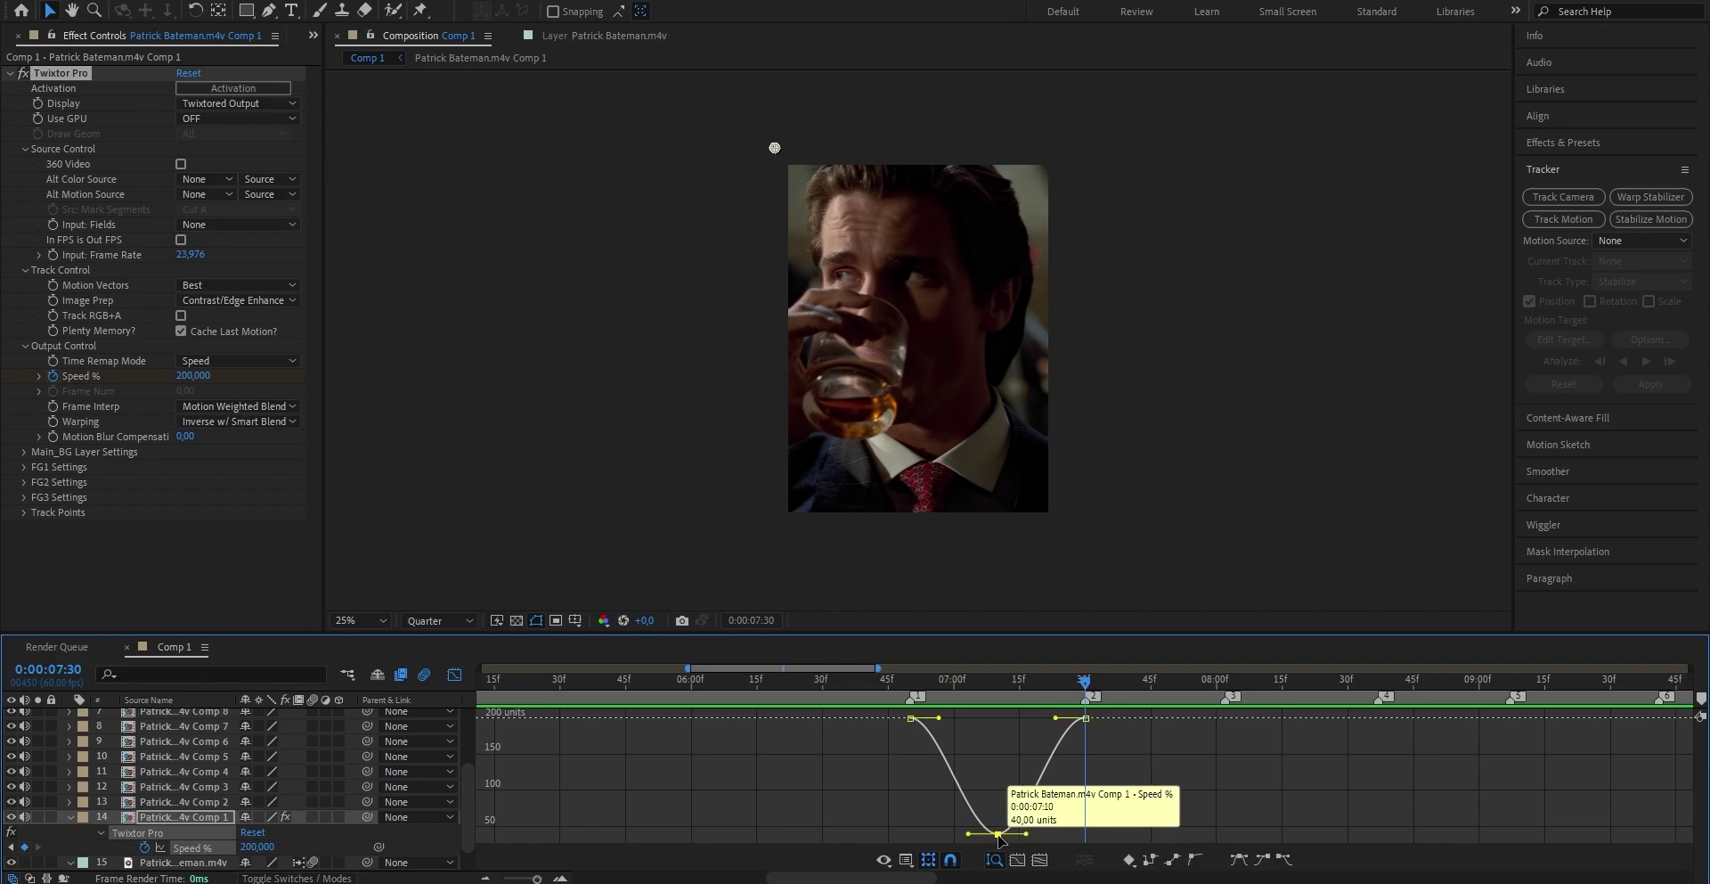
# - Reshape the marker 1 clip's Speed % curve into a wide U with steep ends and a flat, extended middle
pyautogui.moveTo(939, 718); pyautogui.dragTo(912, 790)
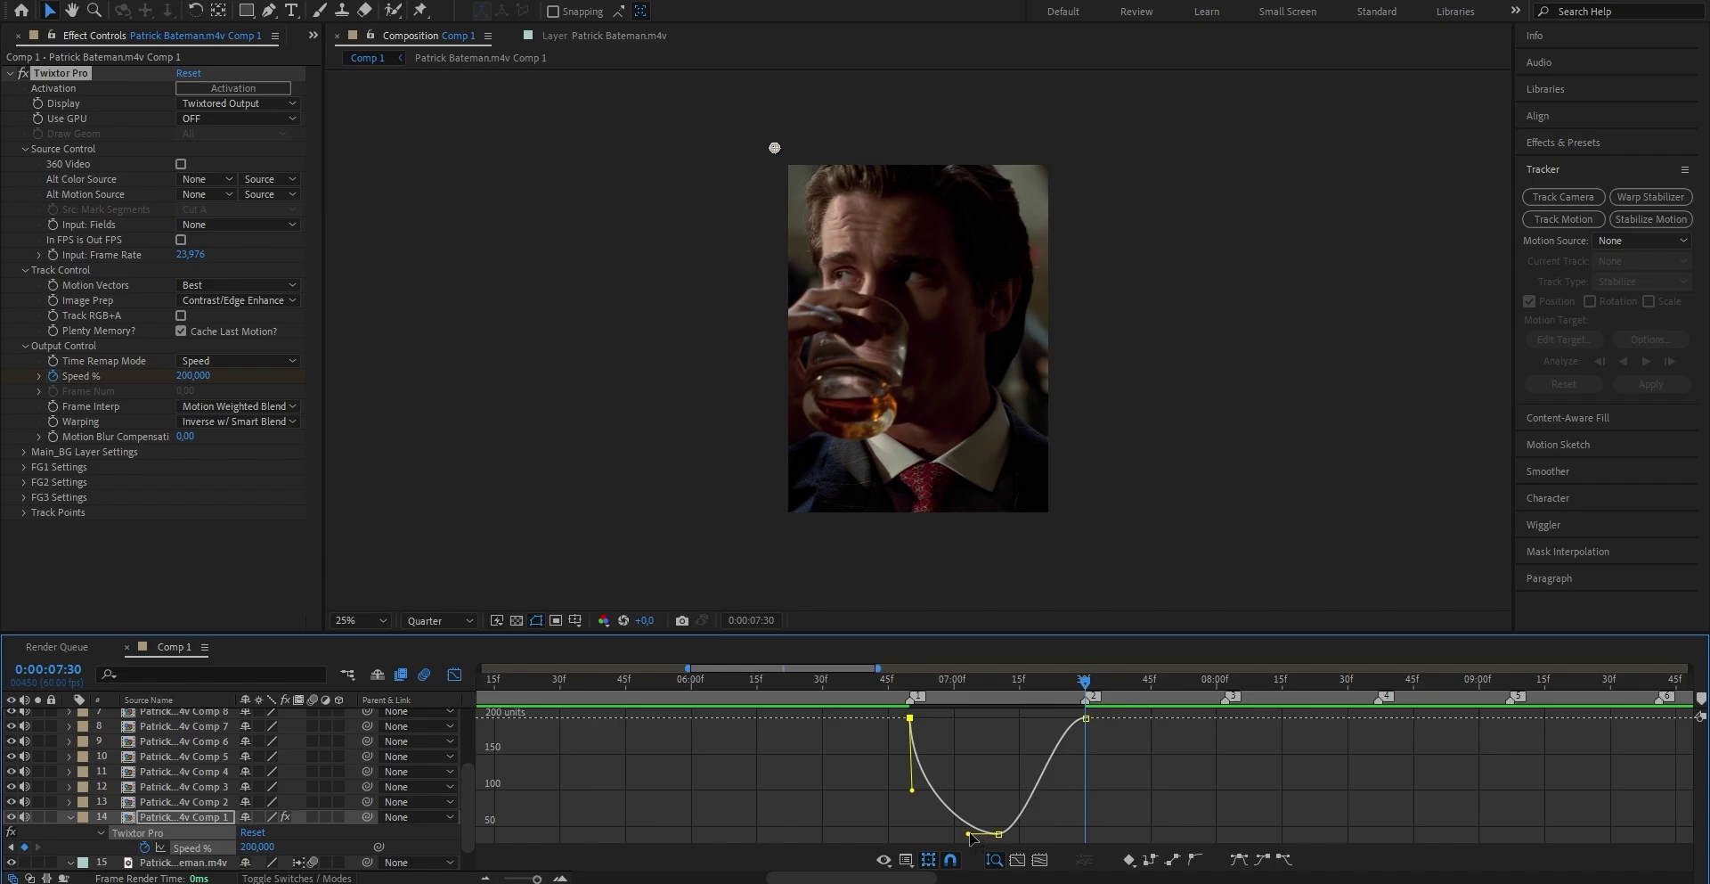
pyautogui.moveTo(969, 834); pyautogui.dragTo(959, 835)
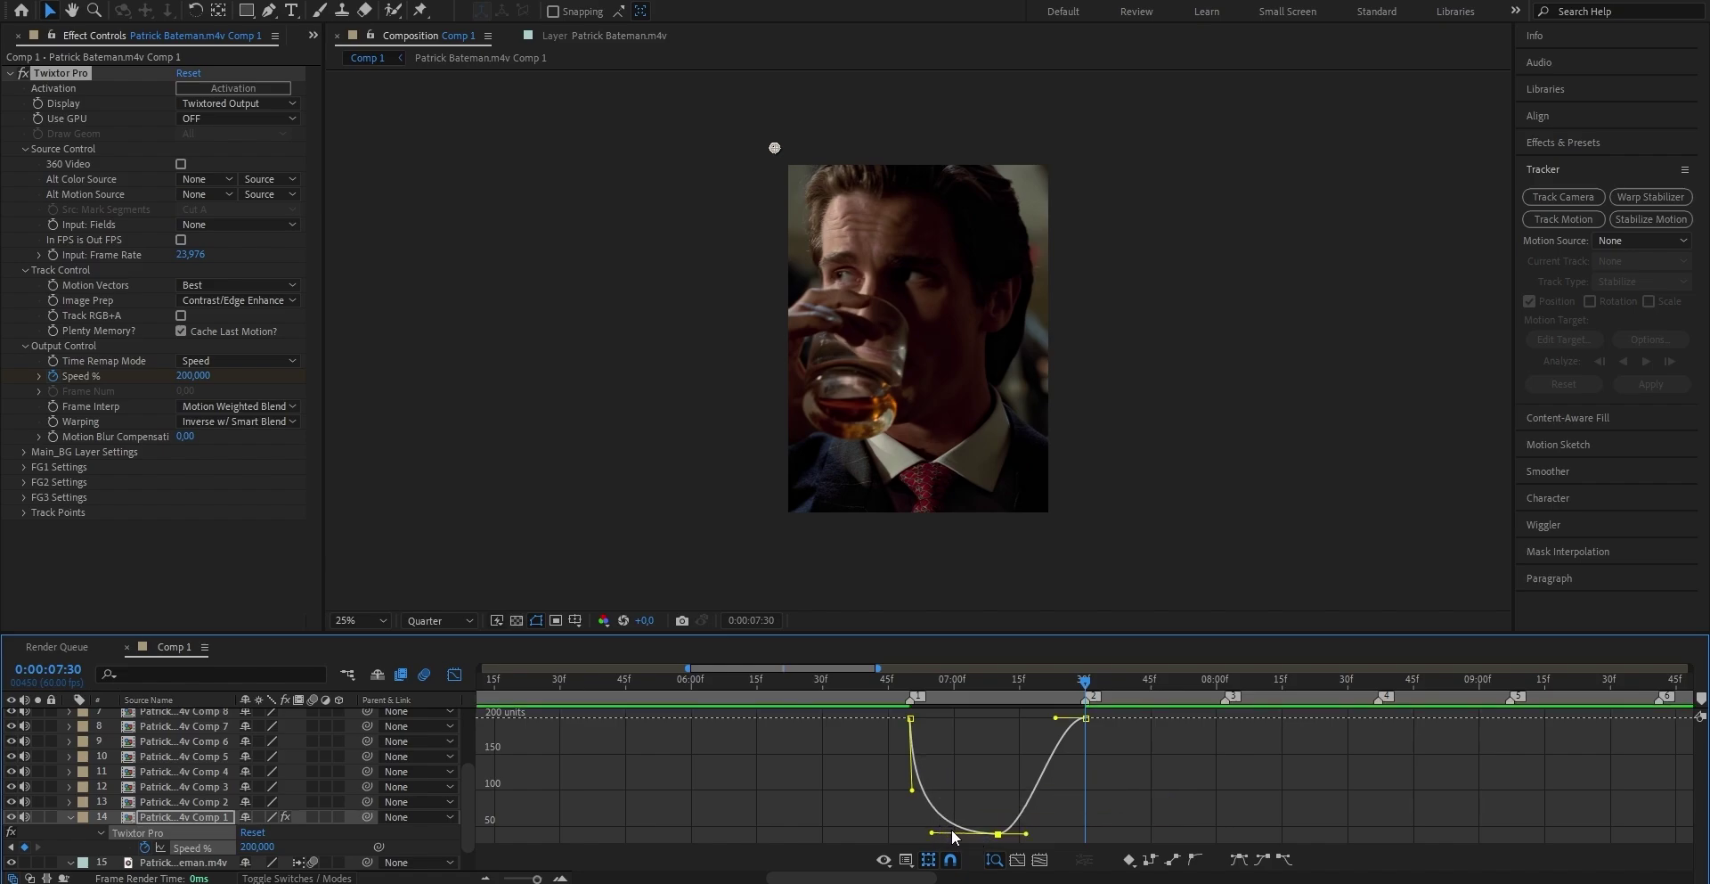
pyautogui.moveTo(1026, 833); pyautogui.dragTo(1035, 834)
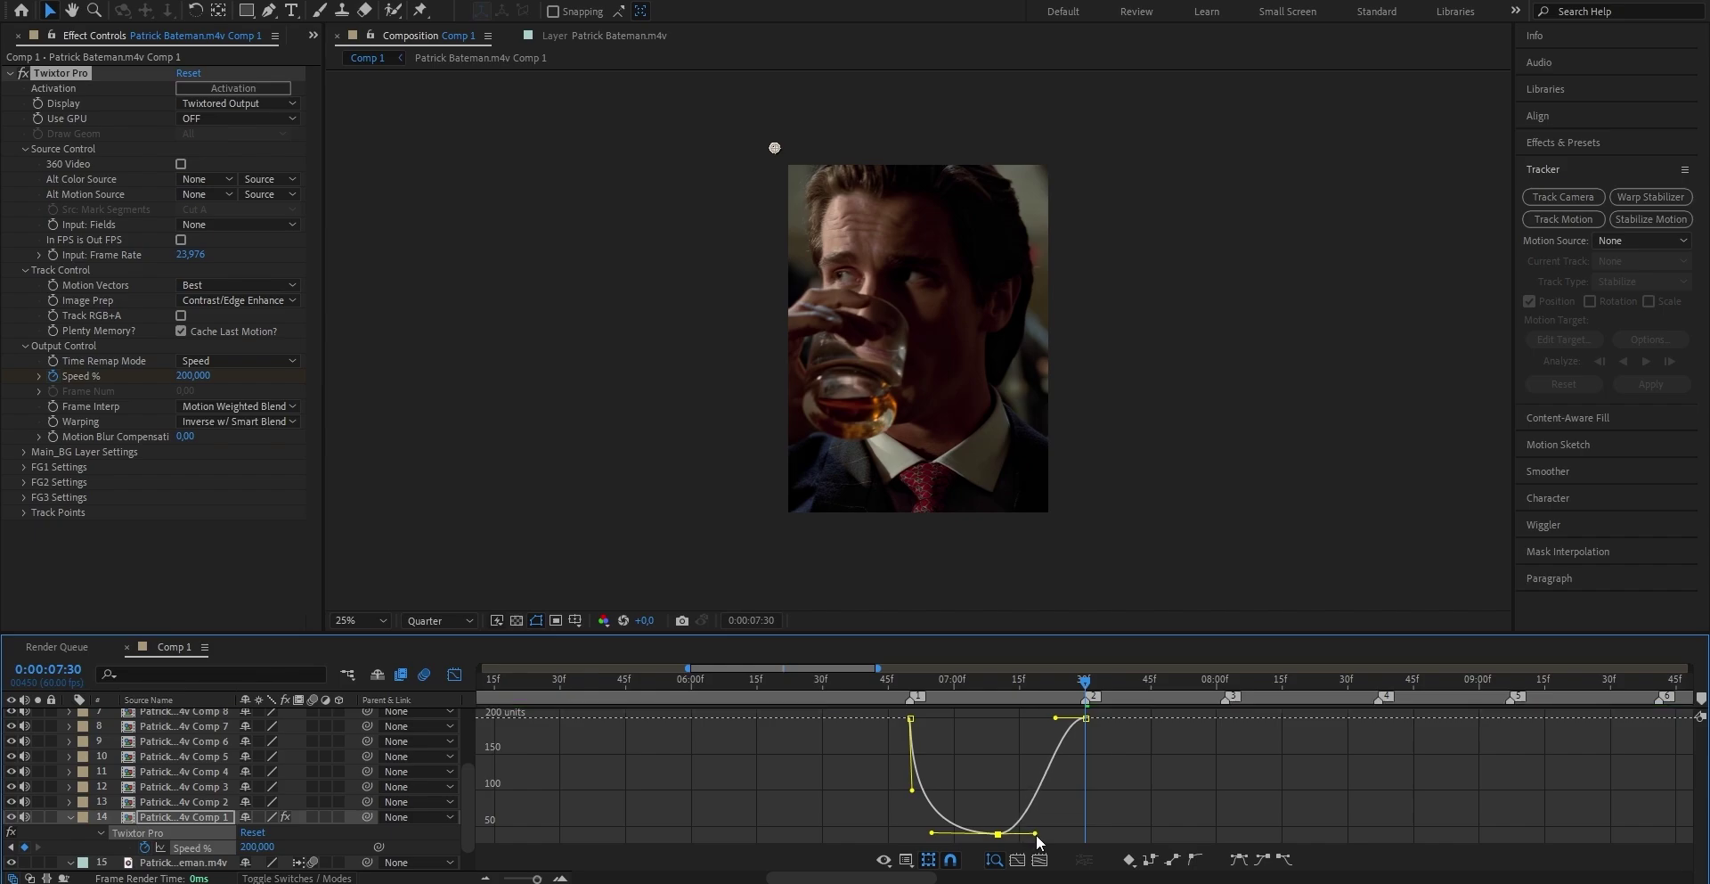
pyautogui.moveTo(1056, 718); pyautogui.dragTo(1089, 775)
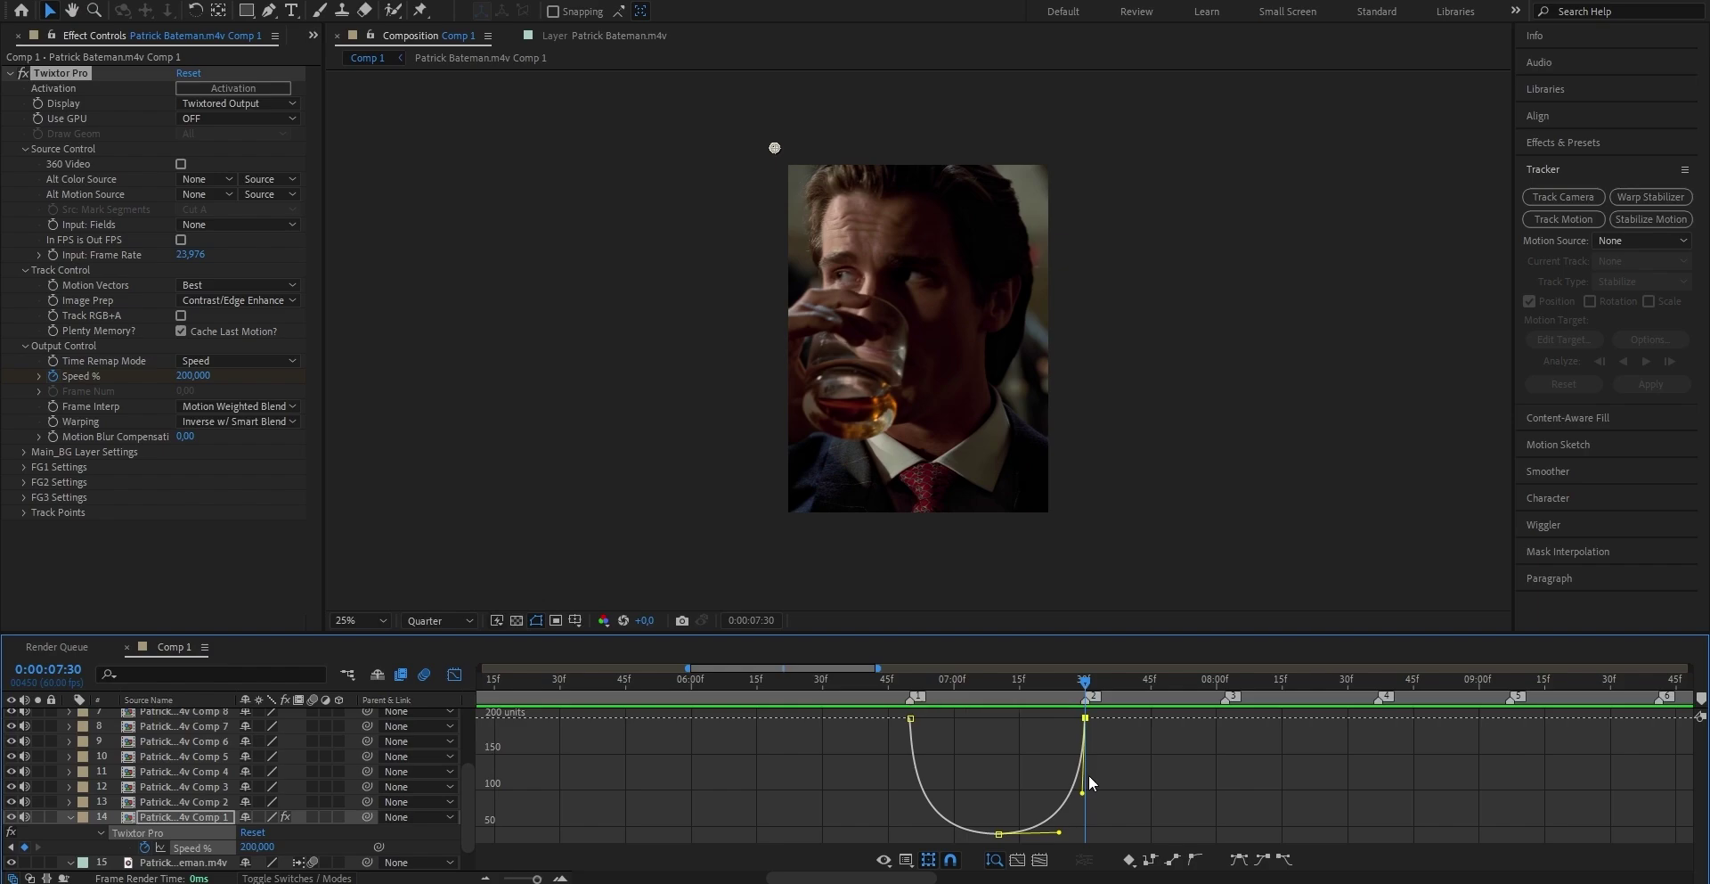
pyautogui.click(804, 736)
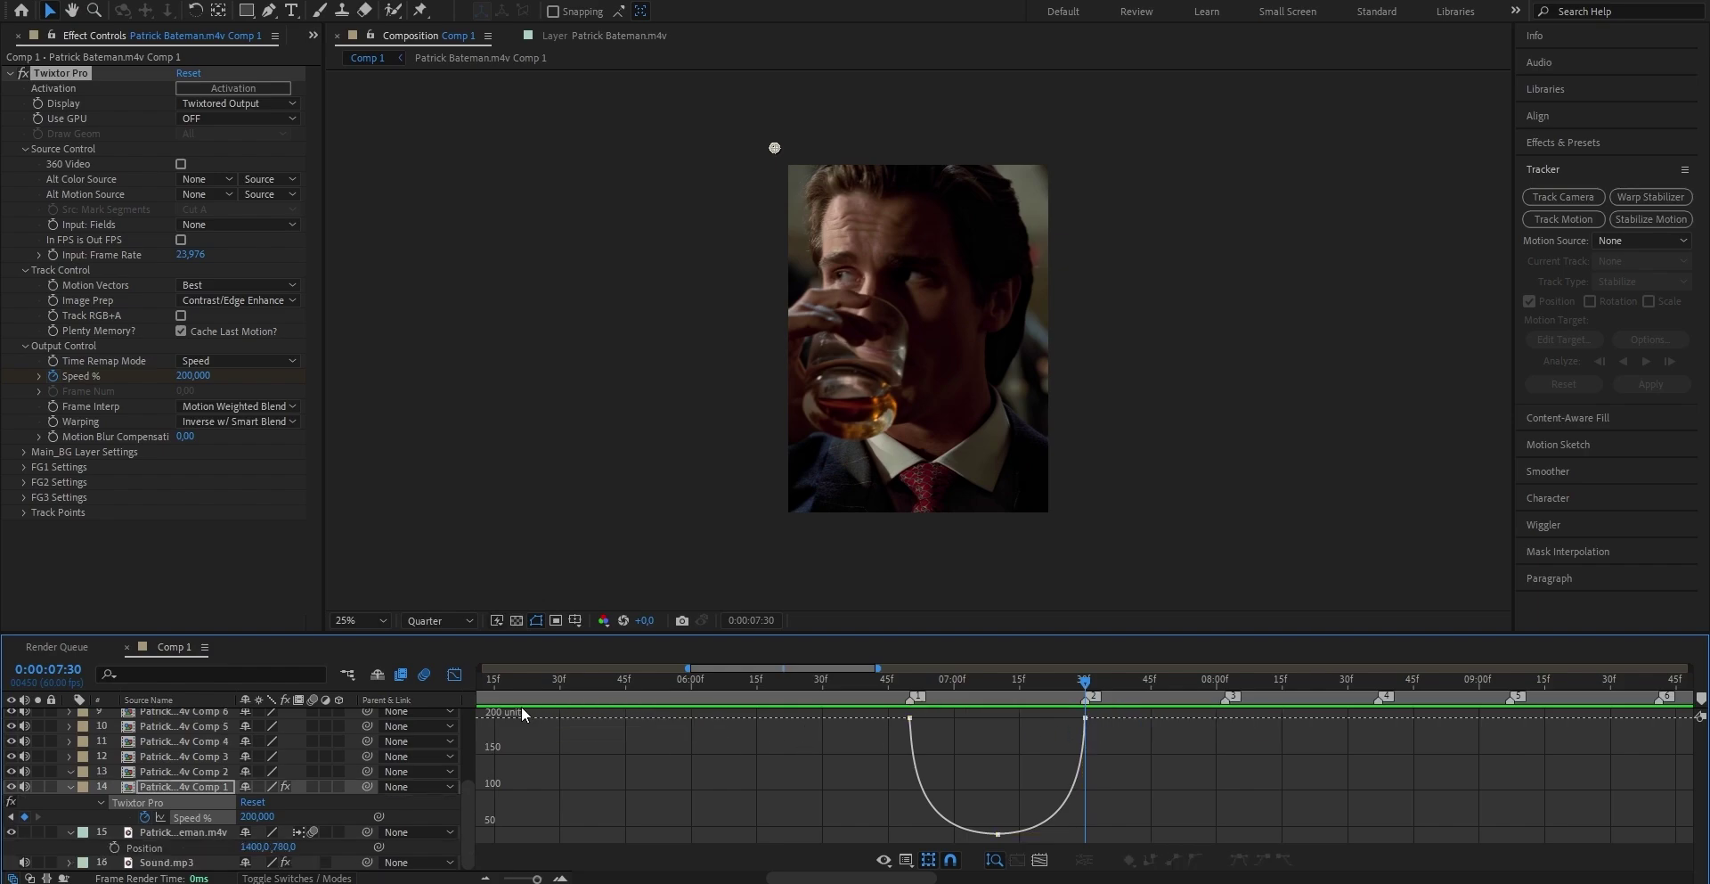
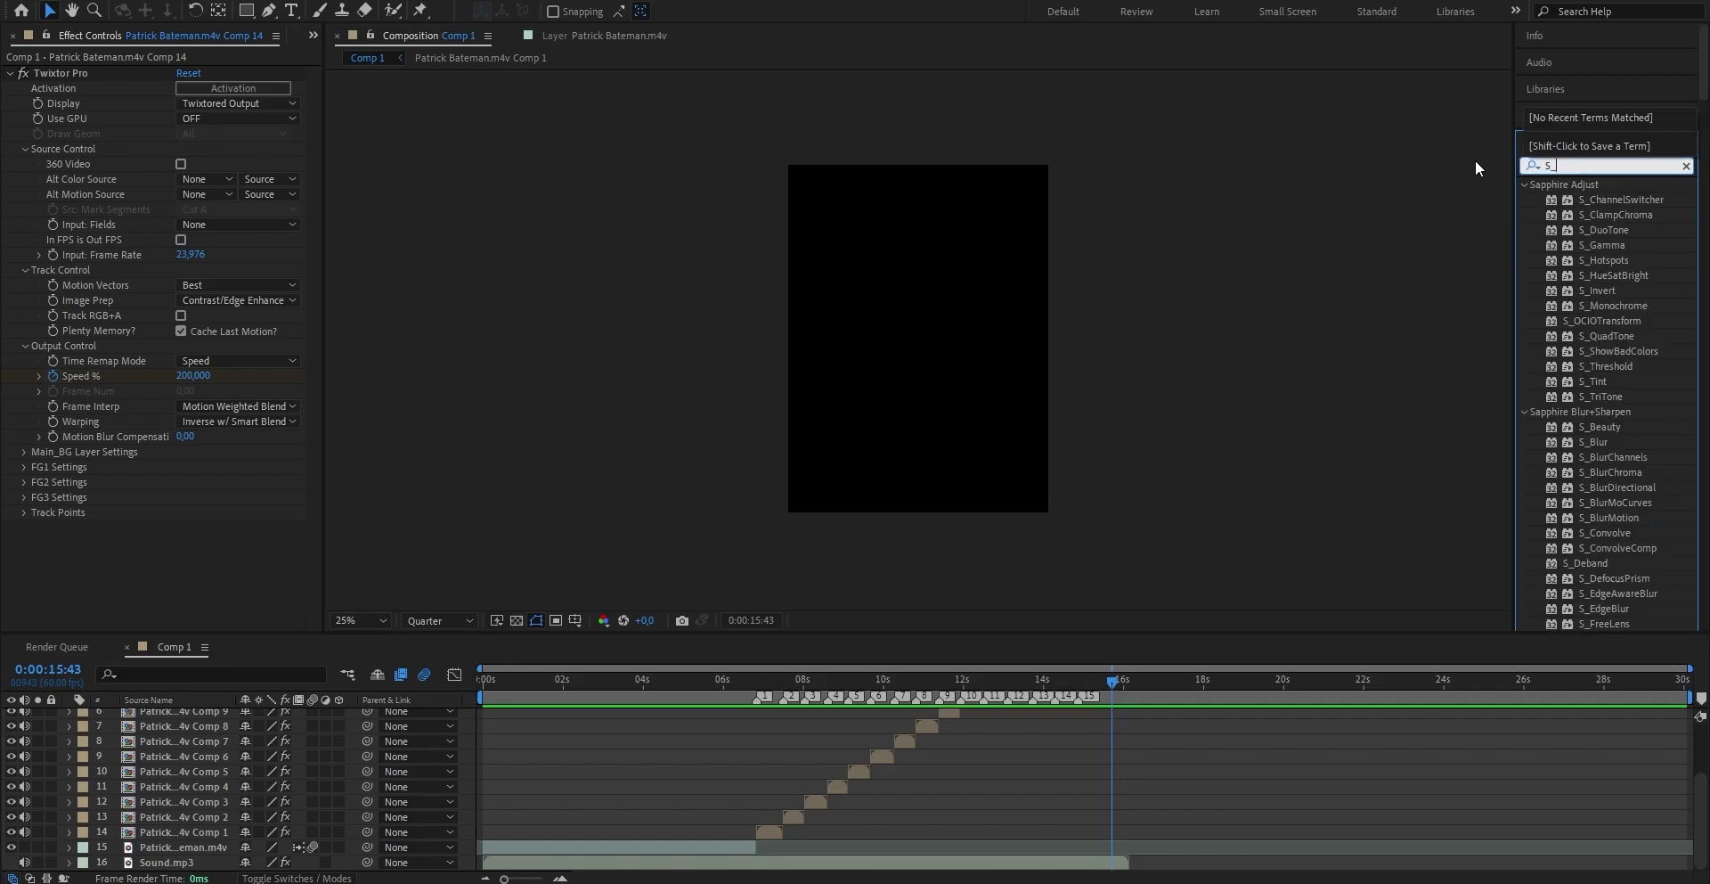
# - Apply S_BlurMoCurves to the marker 1 clip and keyframe Z Dist at 1,000 at its start and at a lower value at its end
pyautogui.moveTo(1603, 200); pyautogui.dragTo(761, 831)
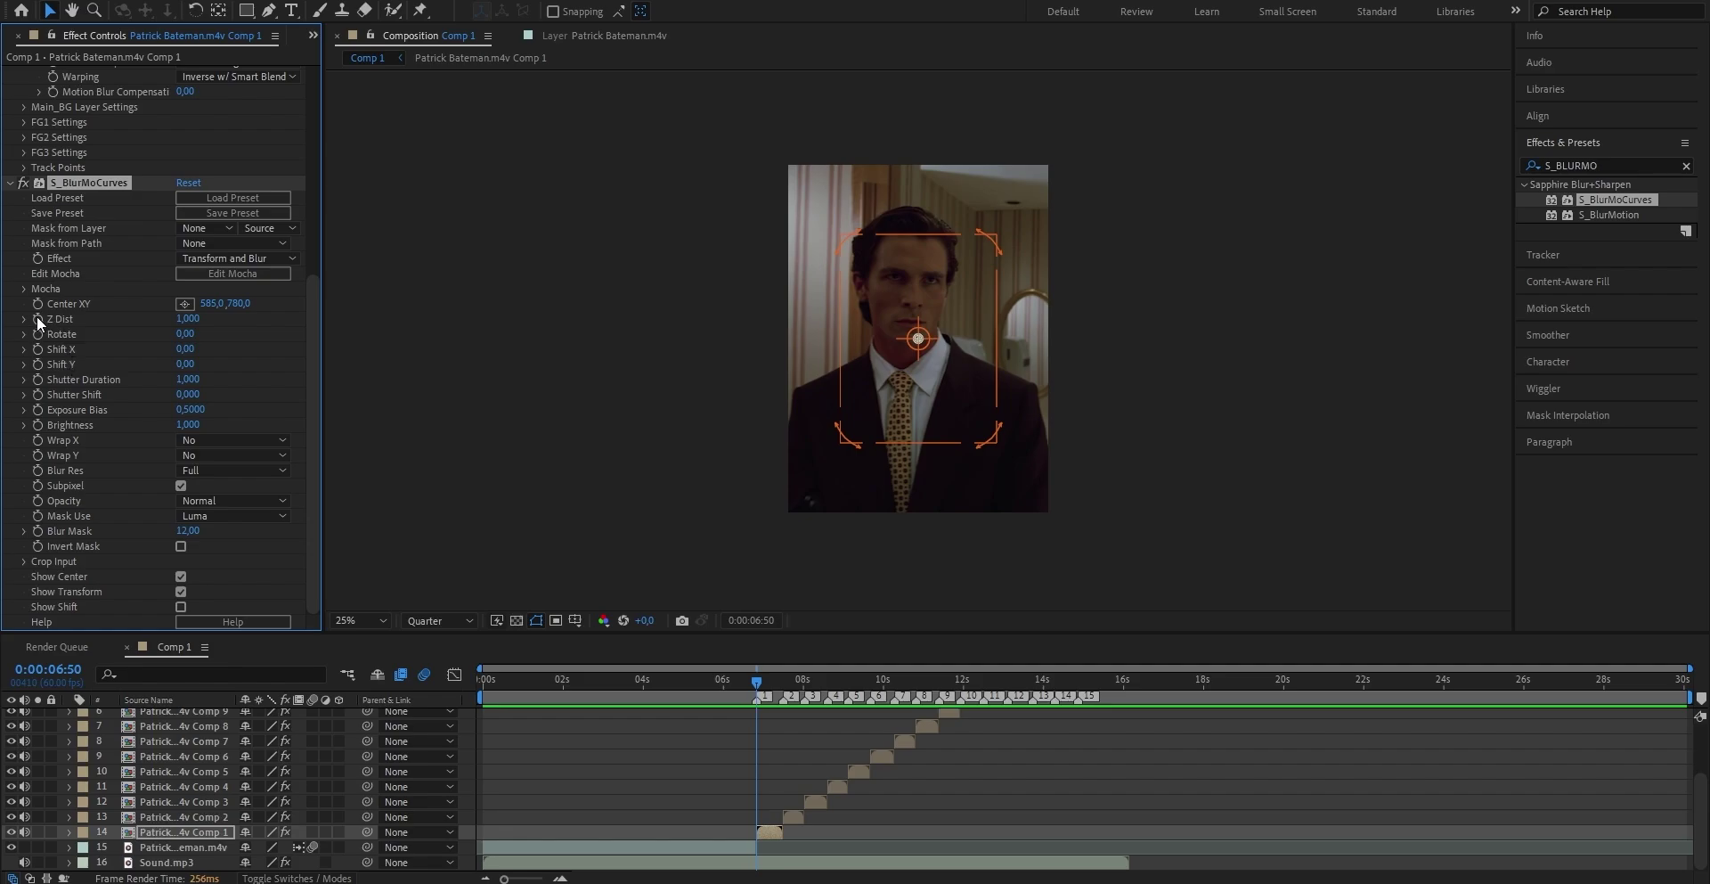
pyautogui.press('u')
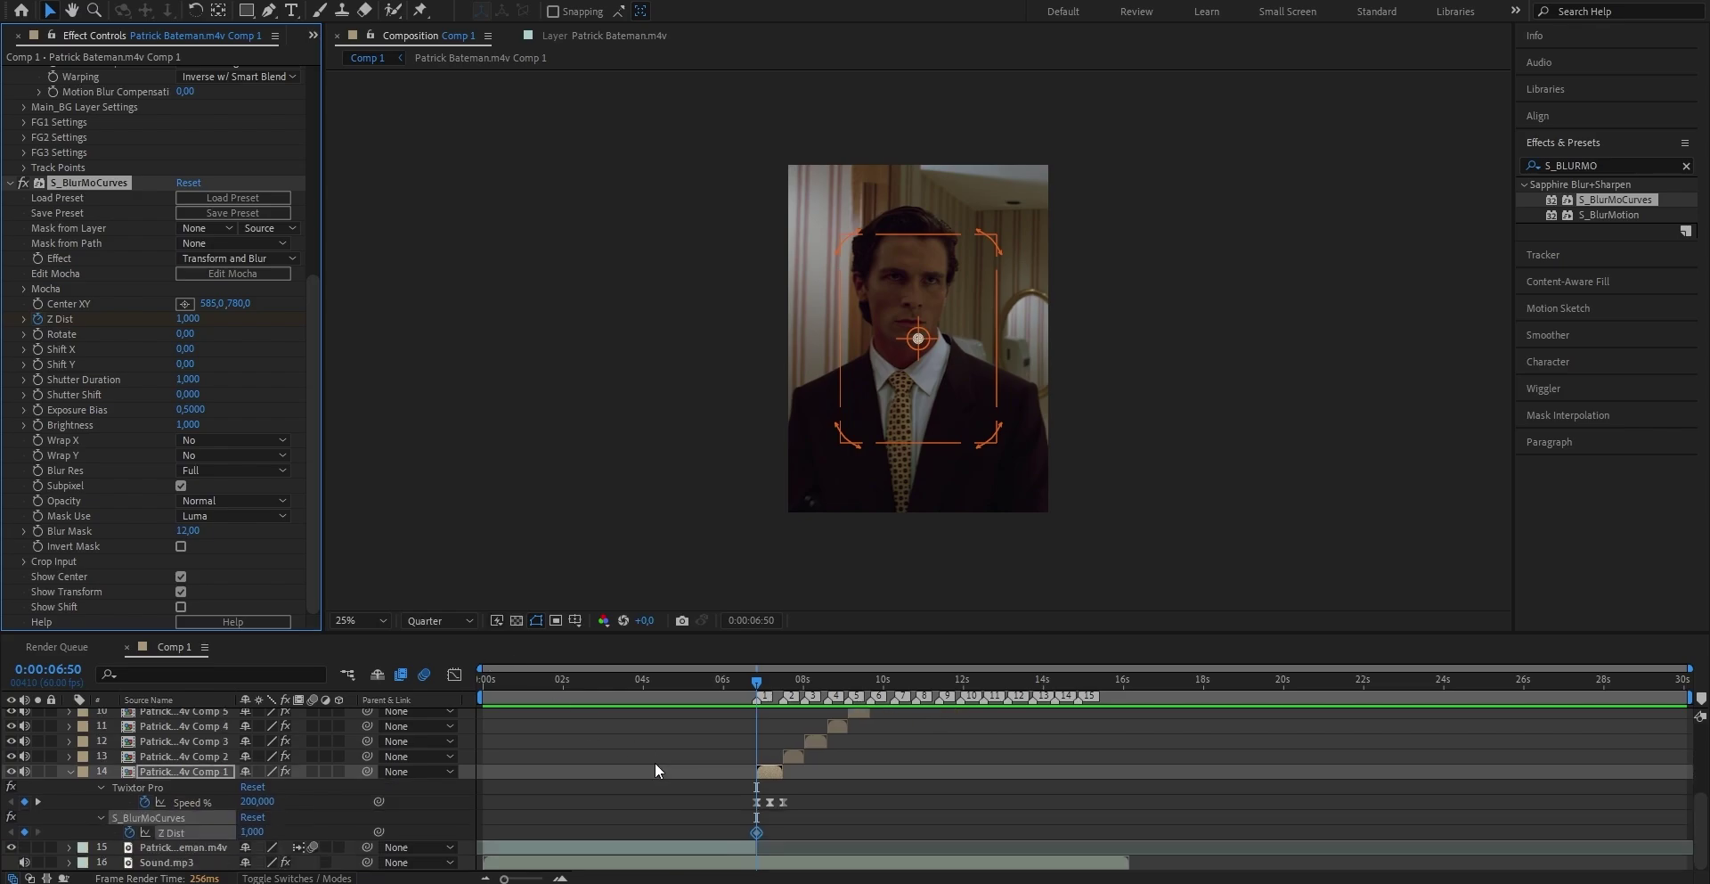
pyautogui.press('=')
pyautogui.click(1205, 680)
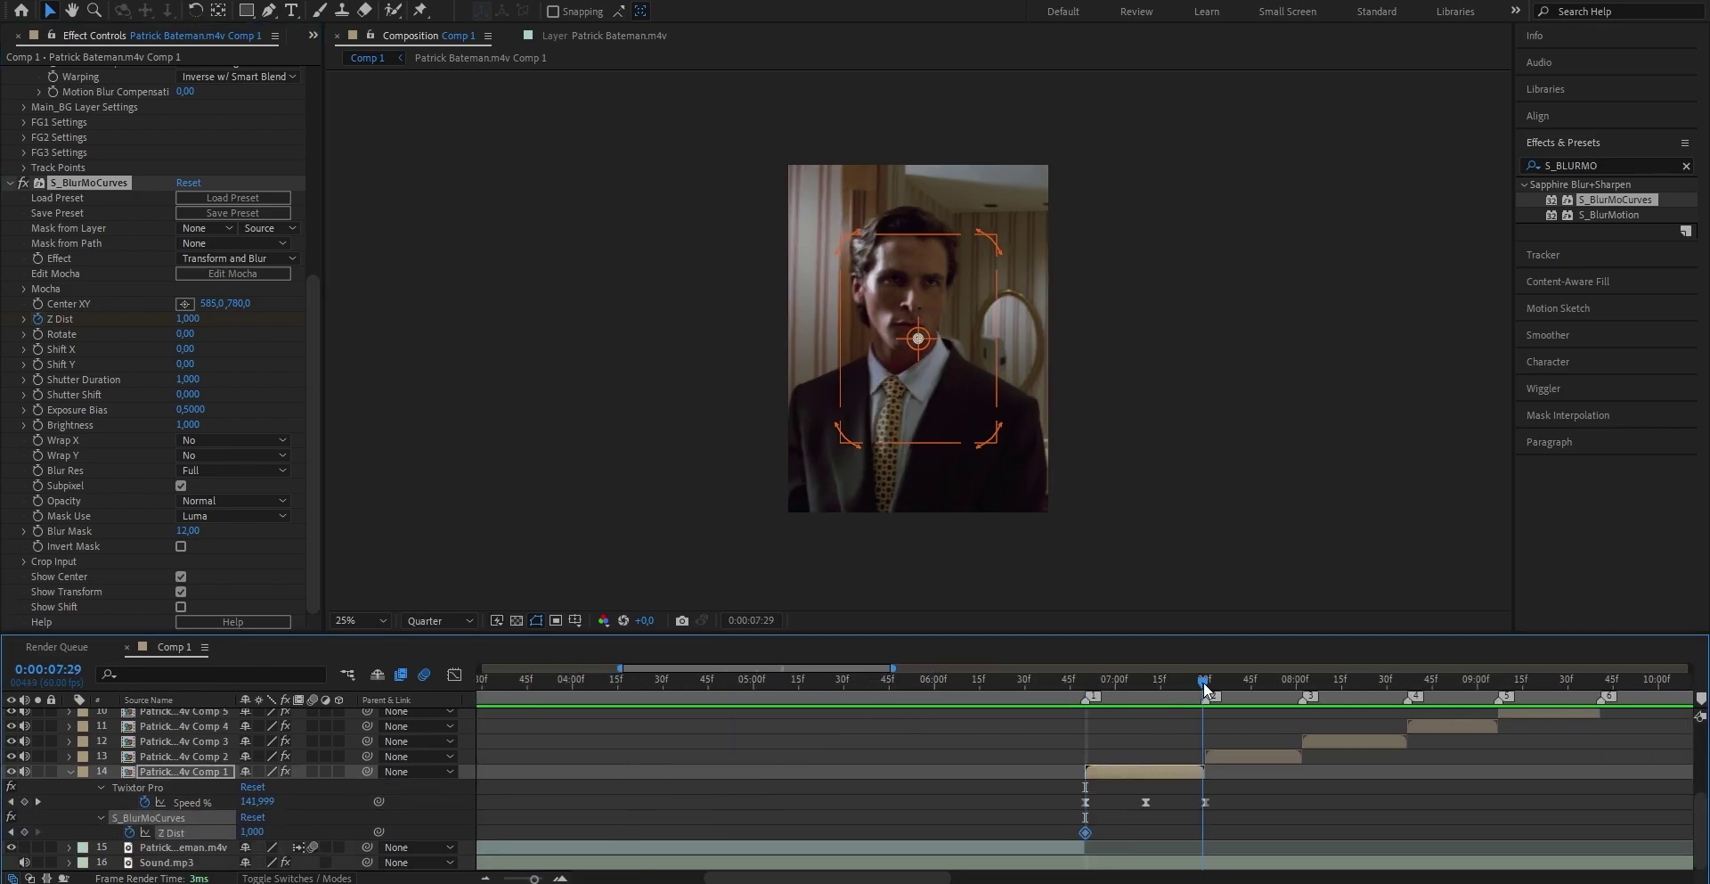
pyautogui.click(195, 319)
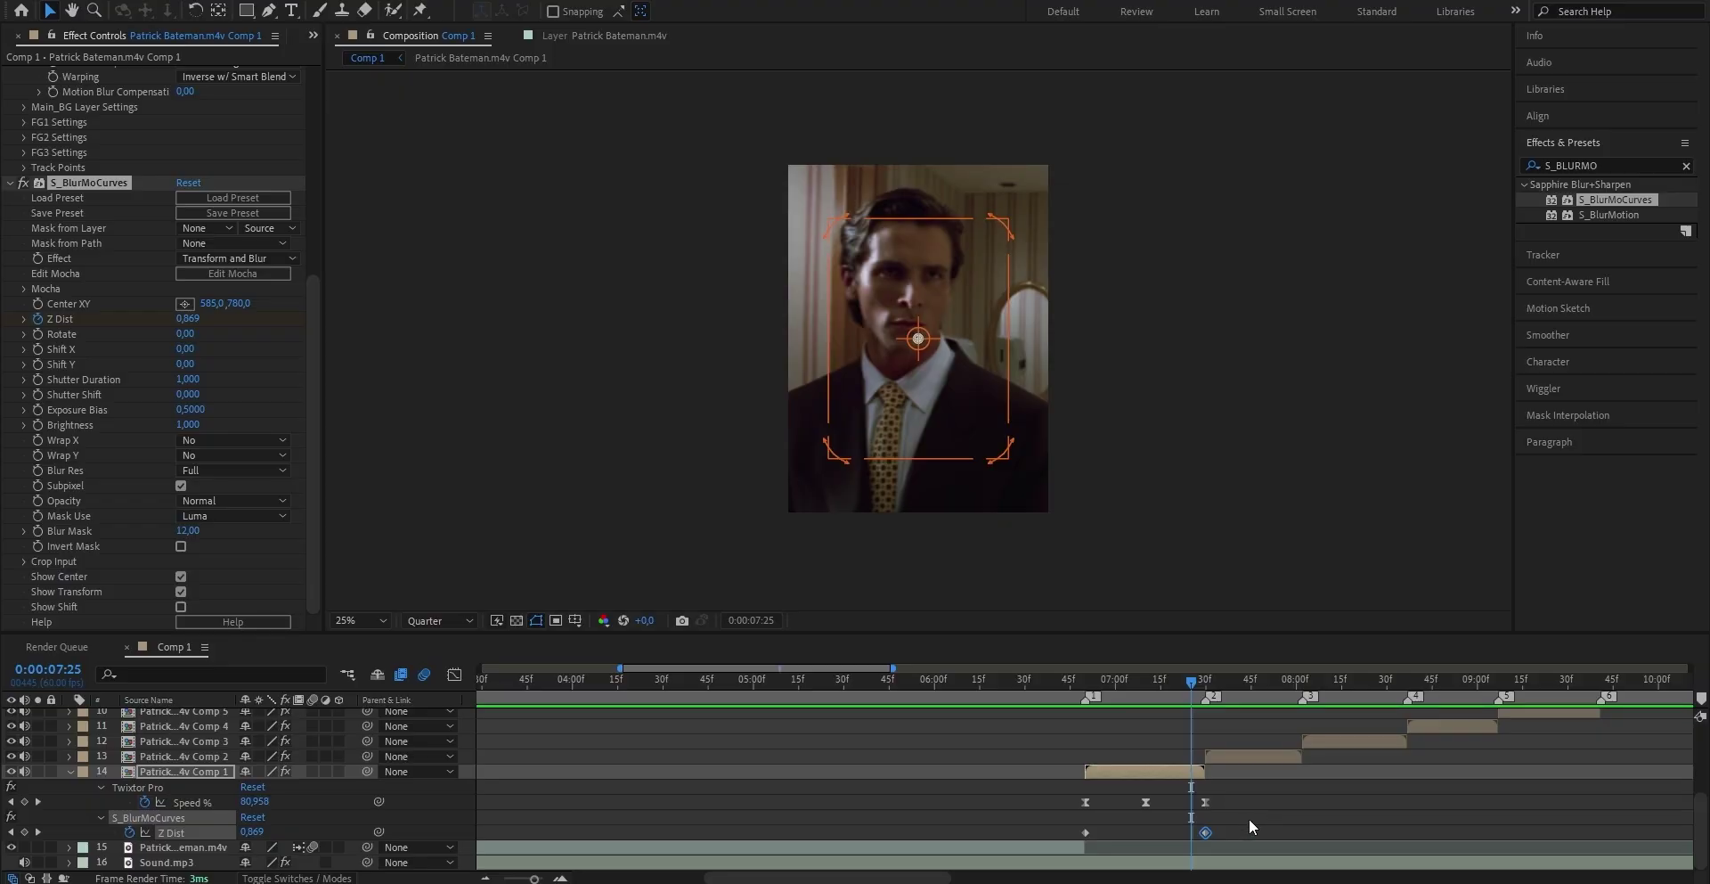
# - Apply Easy Ease to both Z Dist keyframes of the marker 1 clip
pyautogui.click(1250, 826)
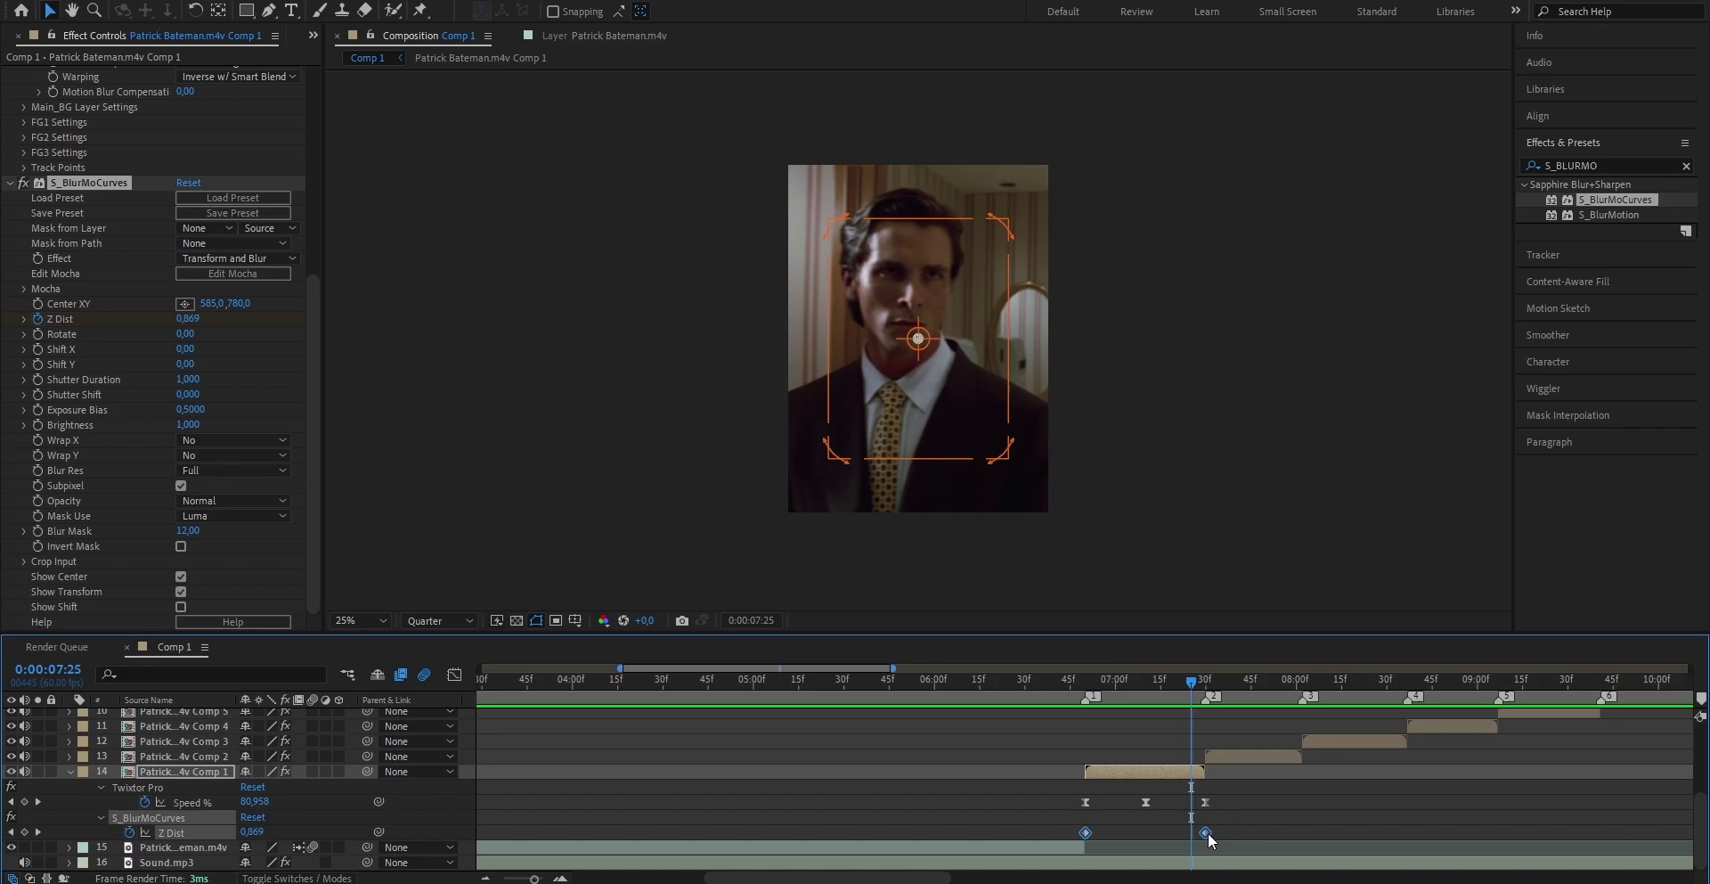
pyautogui.rightClick(1208, 835)
pyautogui.moveTo(1317, 817)
pyautogui.click(980, 704)
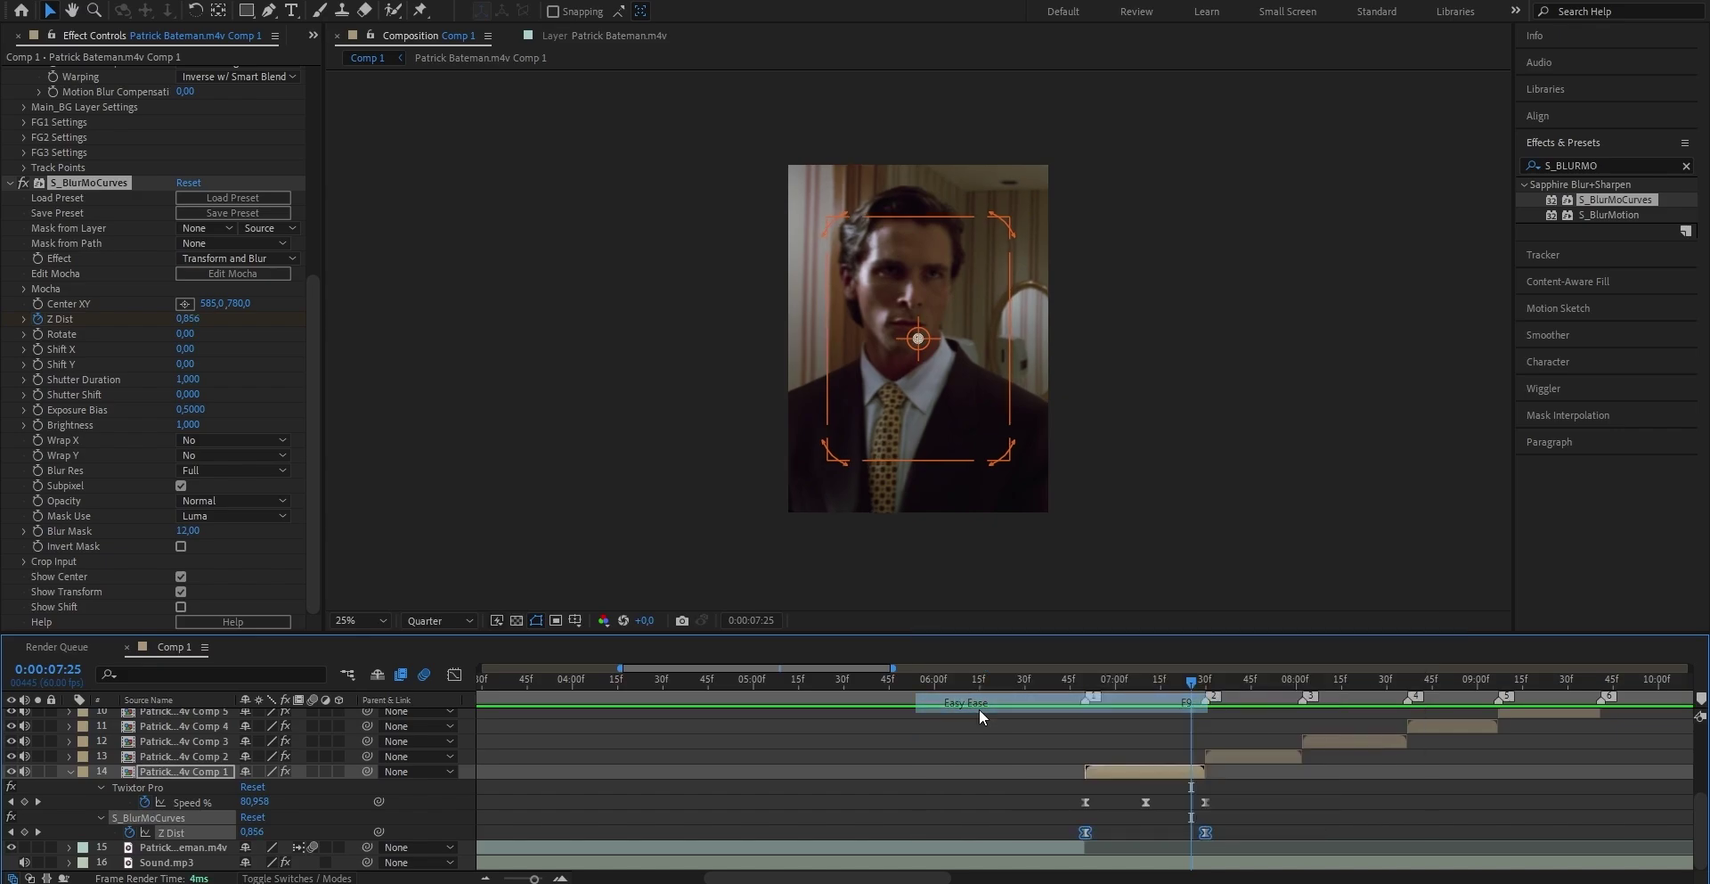
# - Steepen the Z Dist curve at both keyframes in the graph editor and return to the layer bar view
pyautogui.click(454, 675)
pyautogui.moveTo(533, 878); pyautogui.dragTo(537, 879)
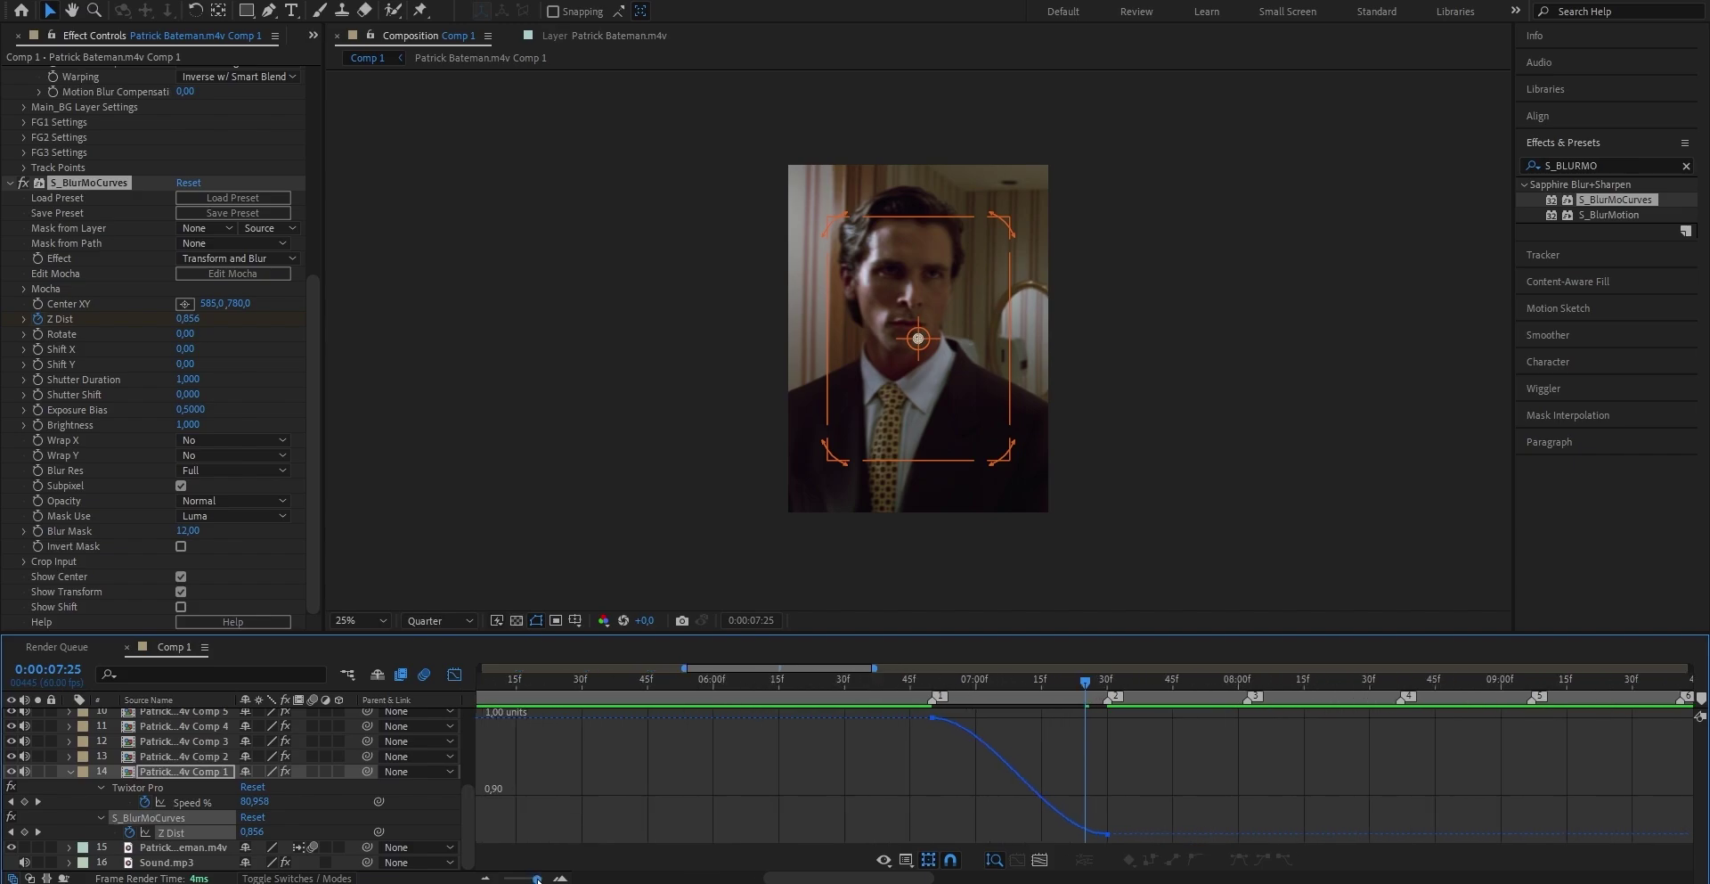
pyautogui.click(931, 717)
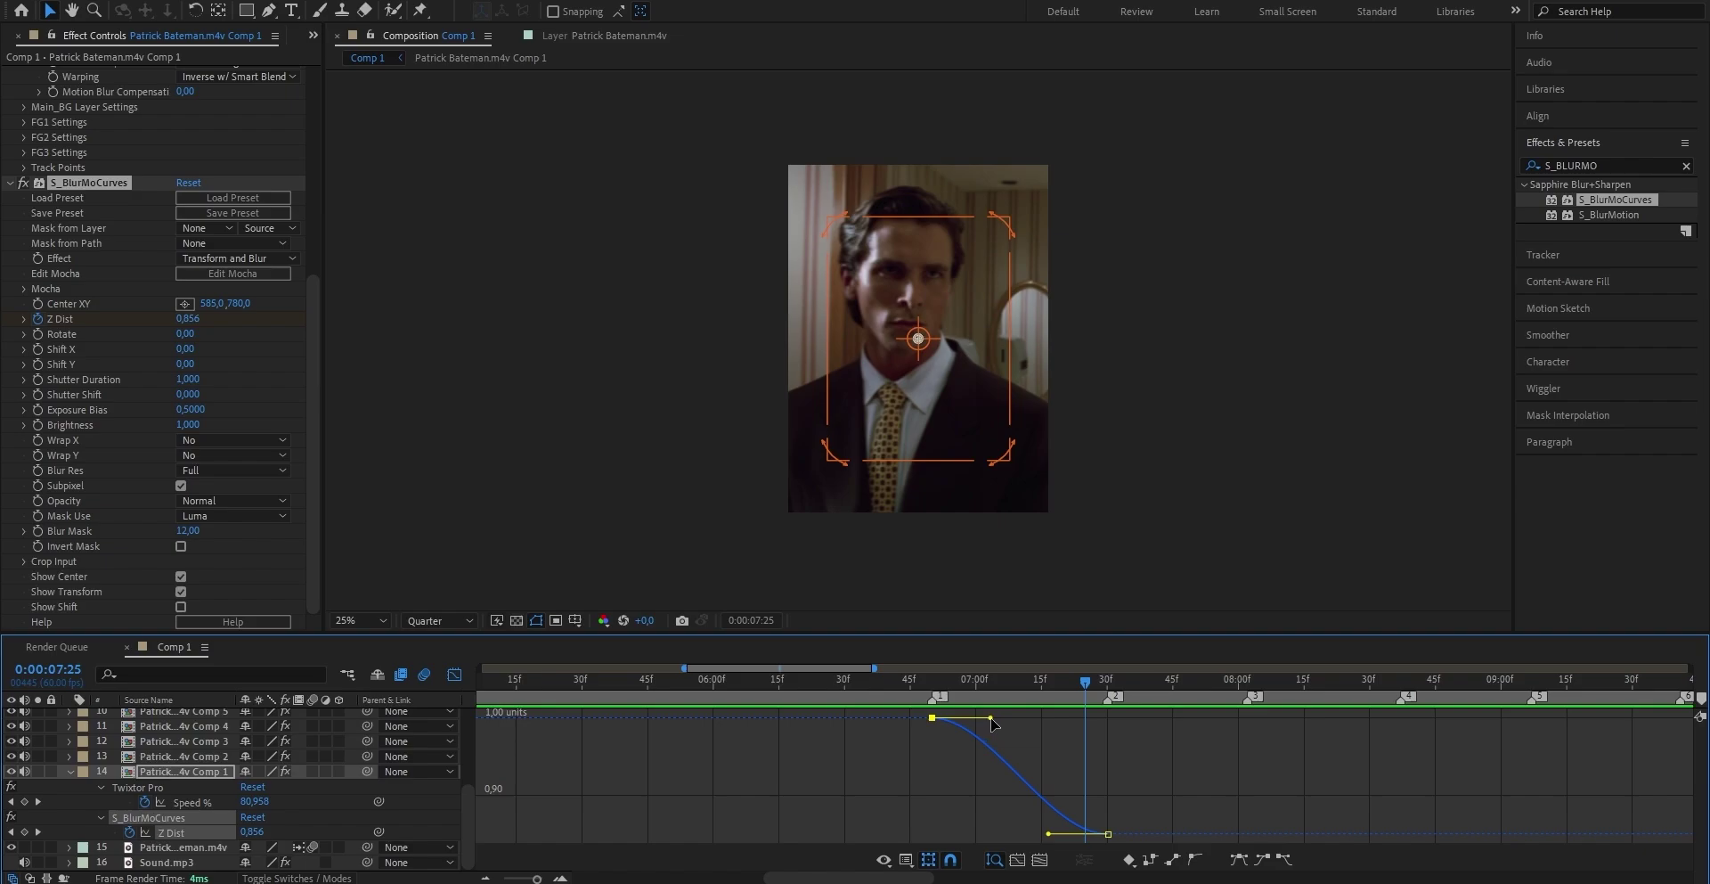
pyautogui.moveTo(991, 718); pyautogui.dragTo(966, 757)
pyautogui.moveTo(1048, 836); pyautogui.dragTo(1068, 784)
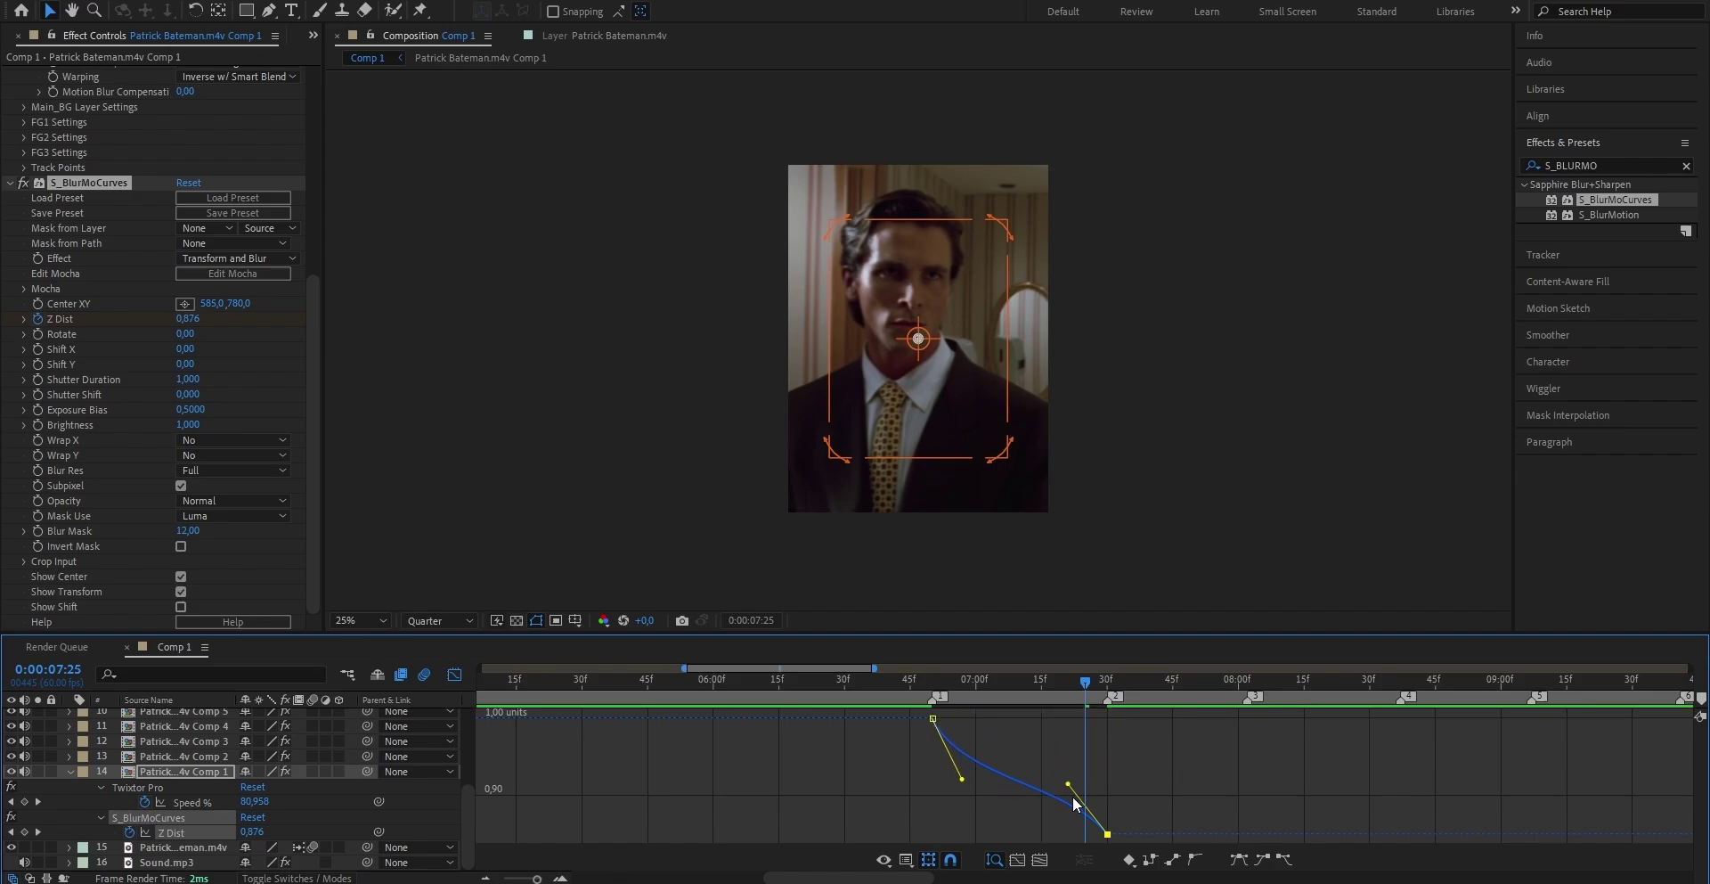
pyautogui.press('j')
pyautogui.click(462, 674)
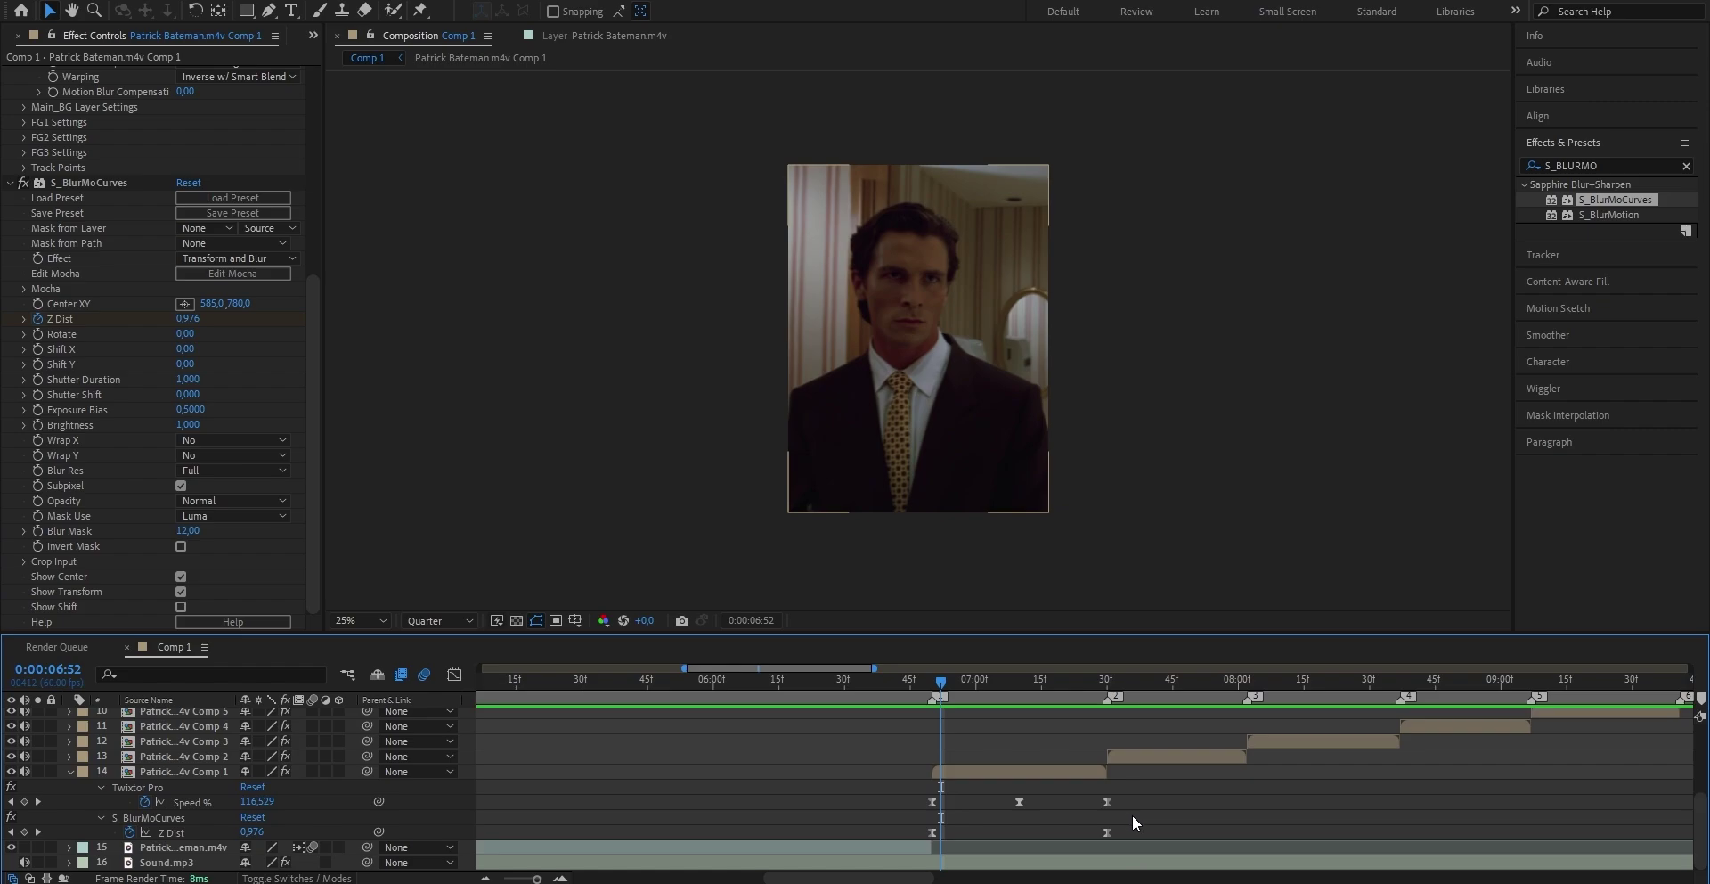
# - Copy S_BlurMoCurves with its Z Dist keyframes onto the marker 2 clip at 0:00:07:30 and select the pasted keyframes
pyautogui.moveTo(1140, 826); pyautogui.dragTo(916, 852)
pyautogui.click(87, 191)
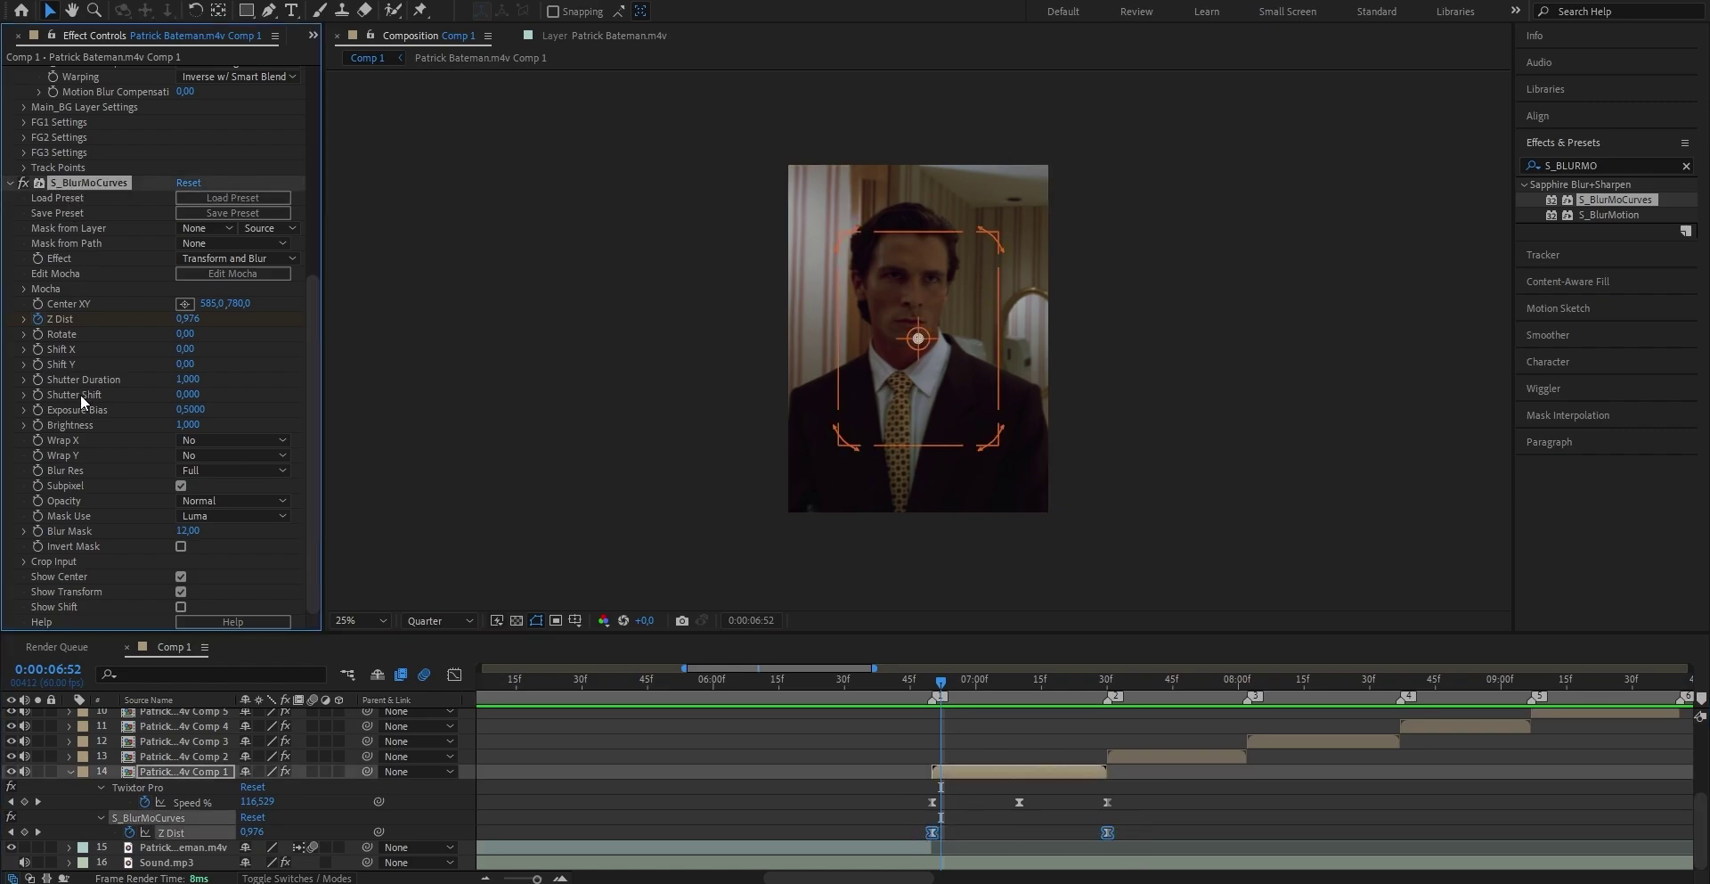
pyautogui.click(1131, 759)
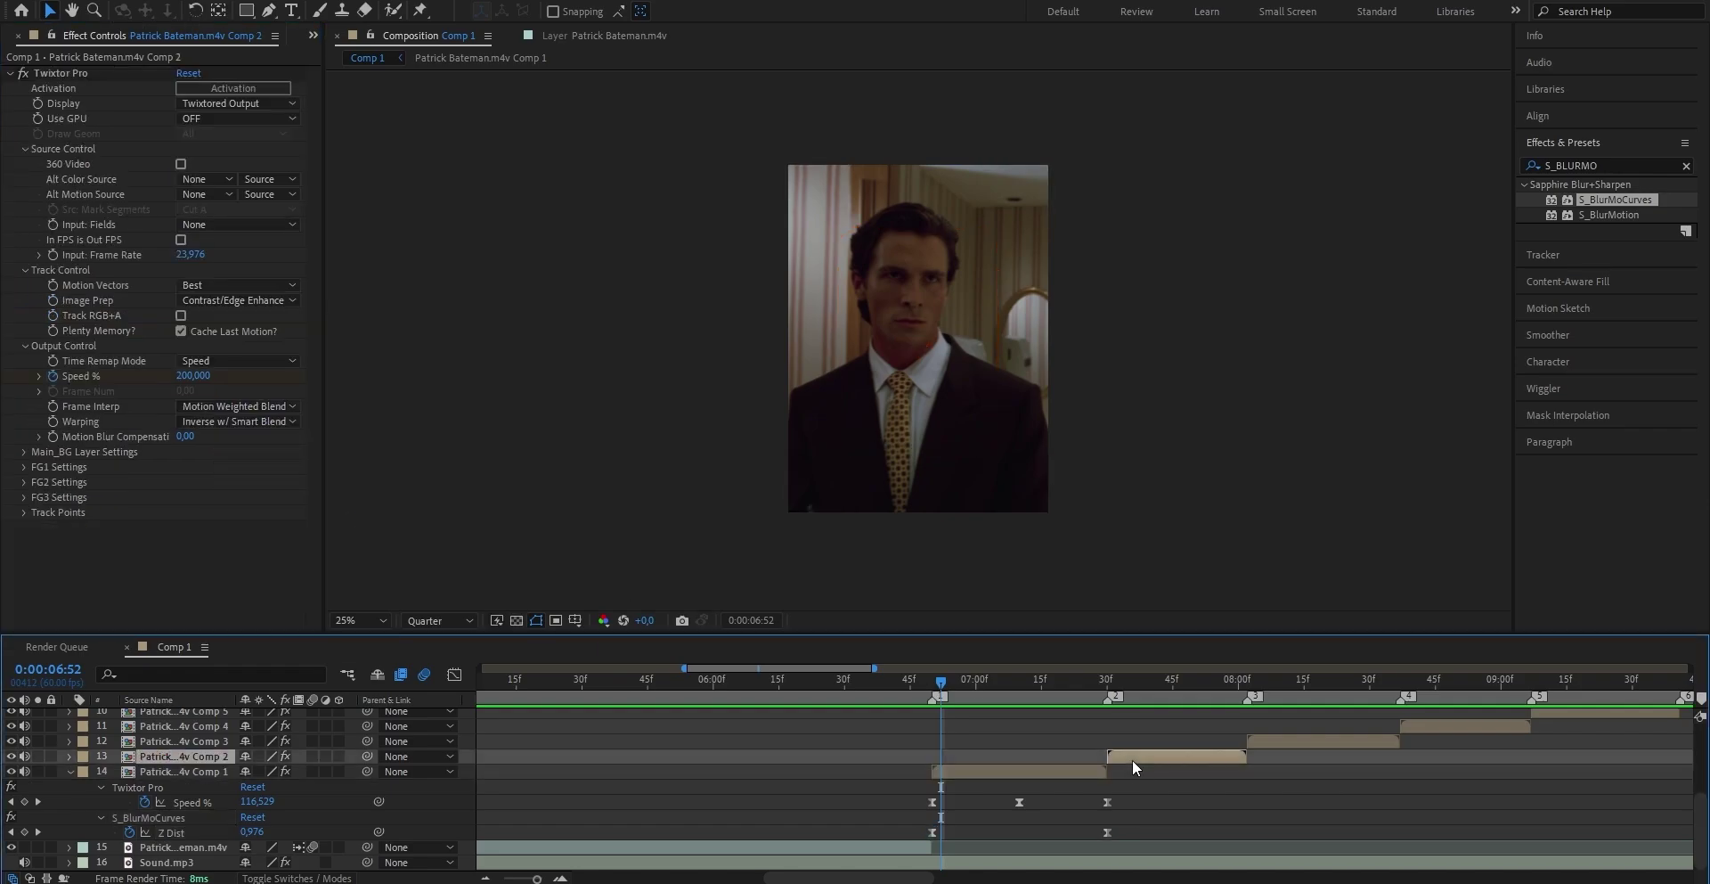
pyautogui.press('i')
pyautogui.hotkey('ctrl', 'v')
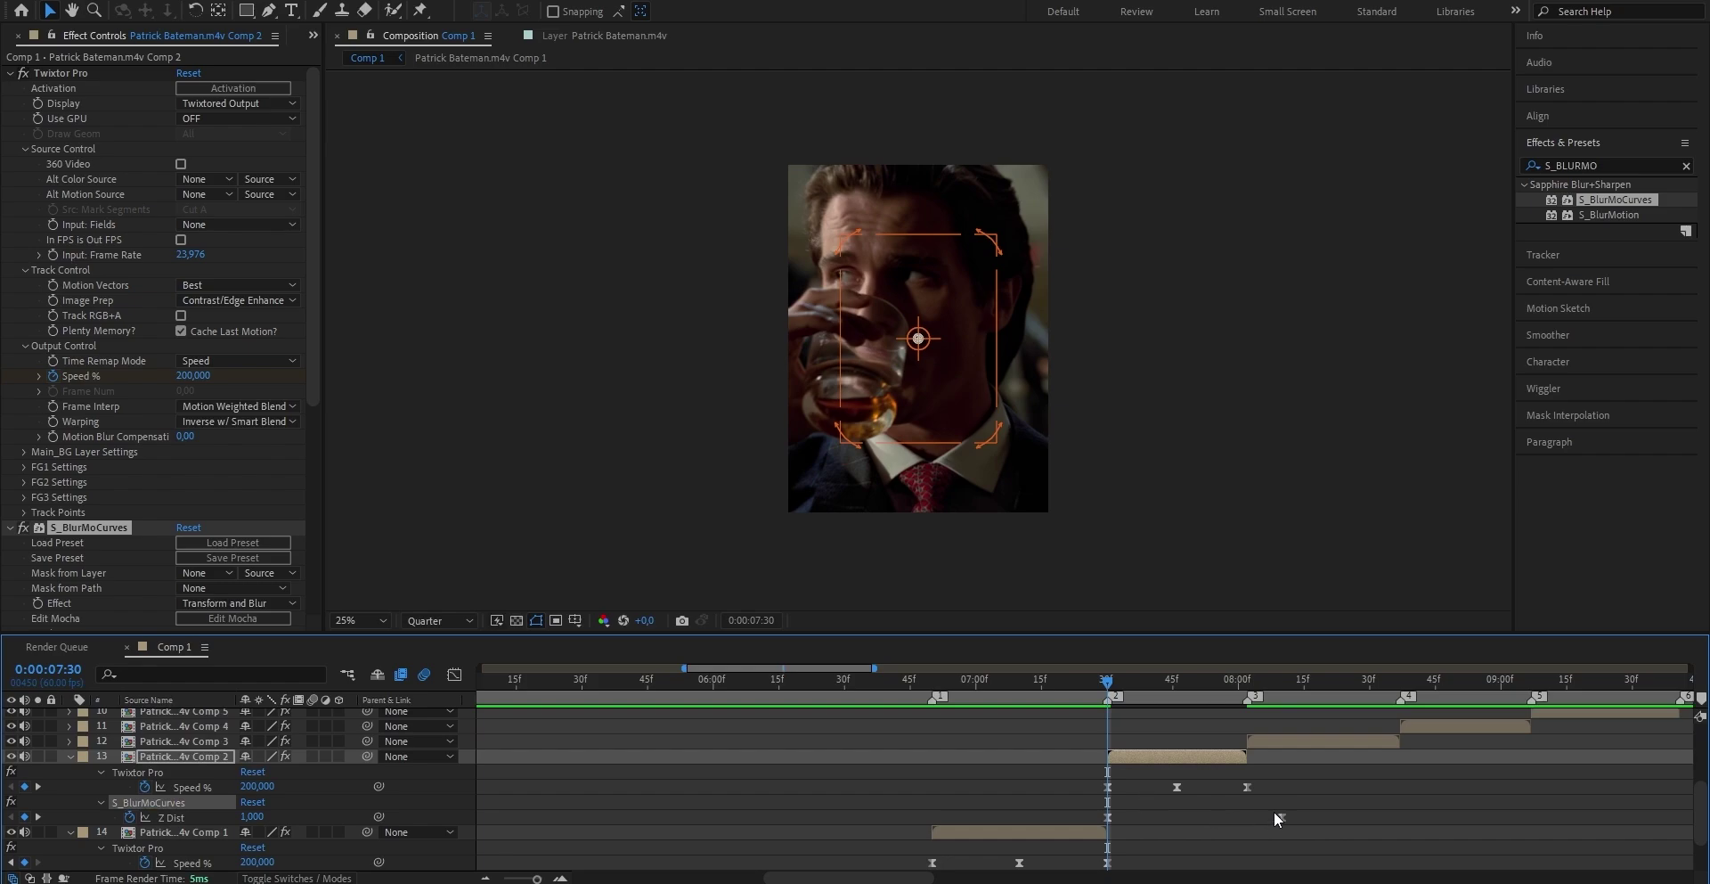
pyautogui.moveTo(1328, 816); pyautogui.dragTo(1087, 831)
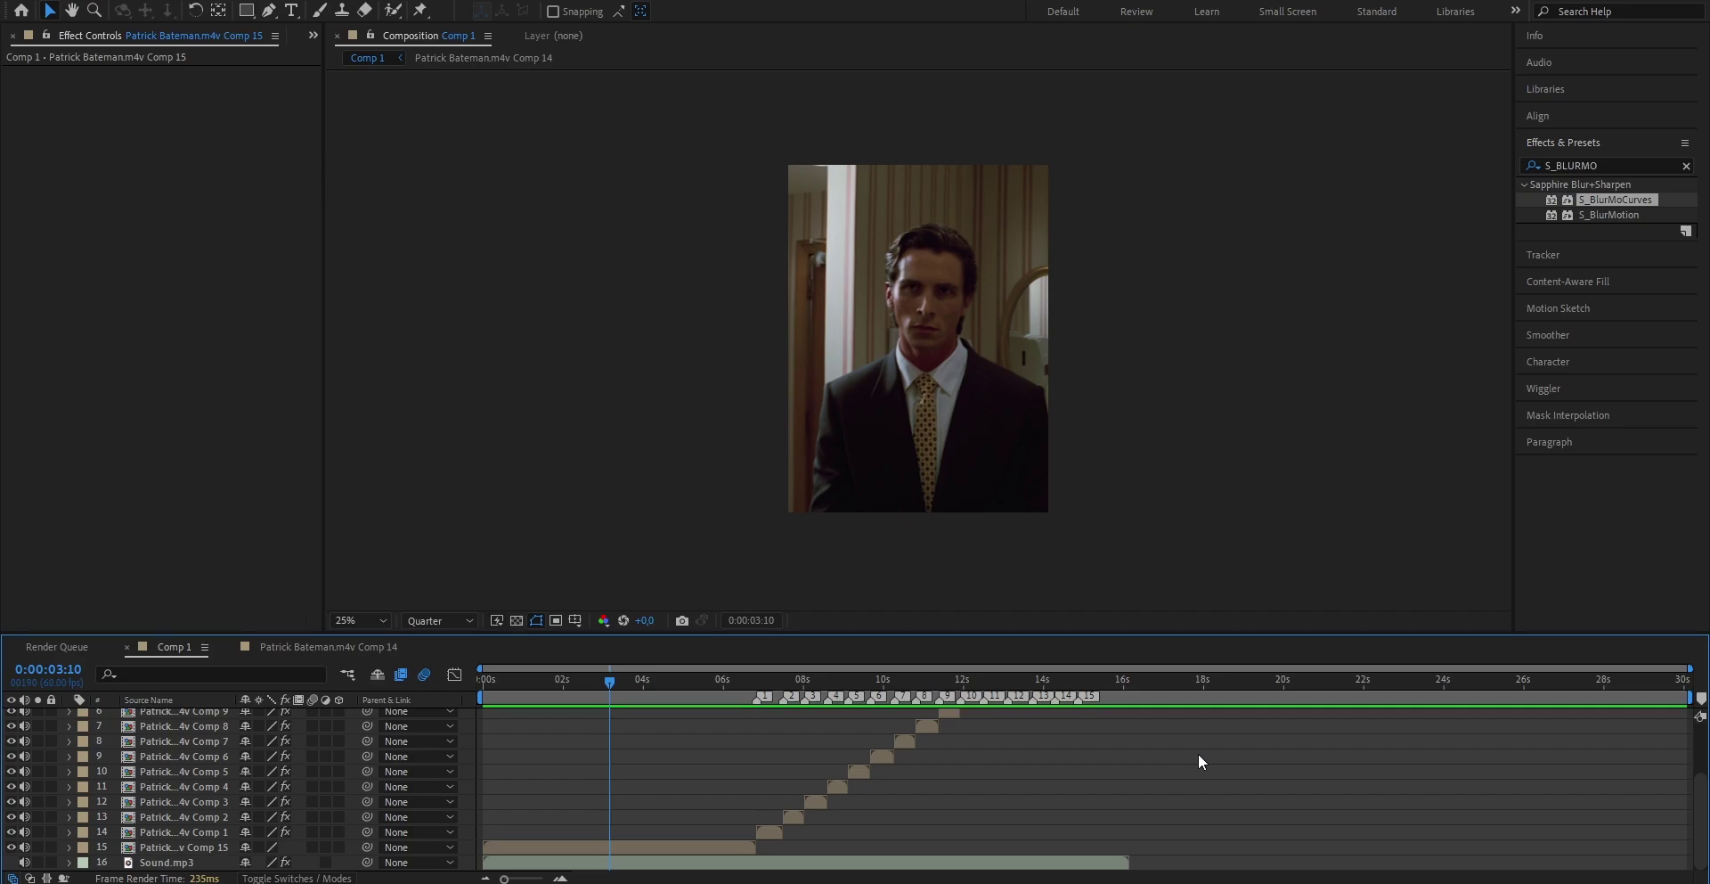
# - Create a comp-sized white (ffffff) solid directly above the marker 1 clip
pyautogui.click(767, 827)
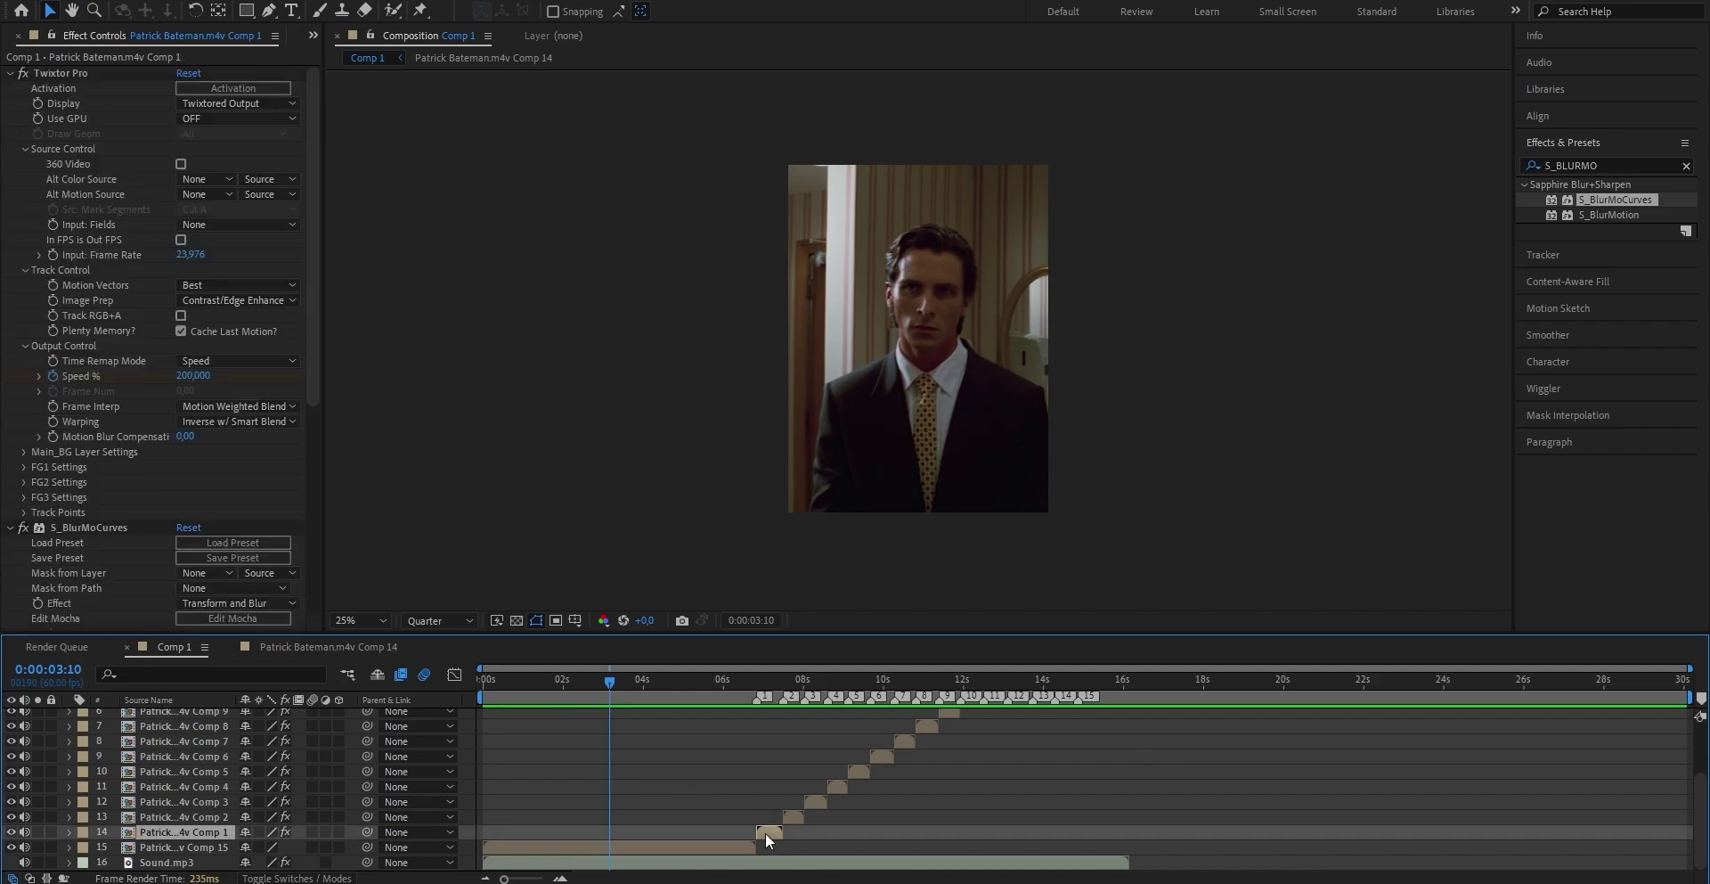
pyautogui.press('i')
pyautogui.hotkey('ctrl', 'y')
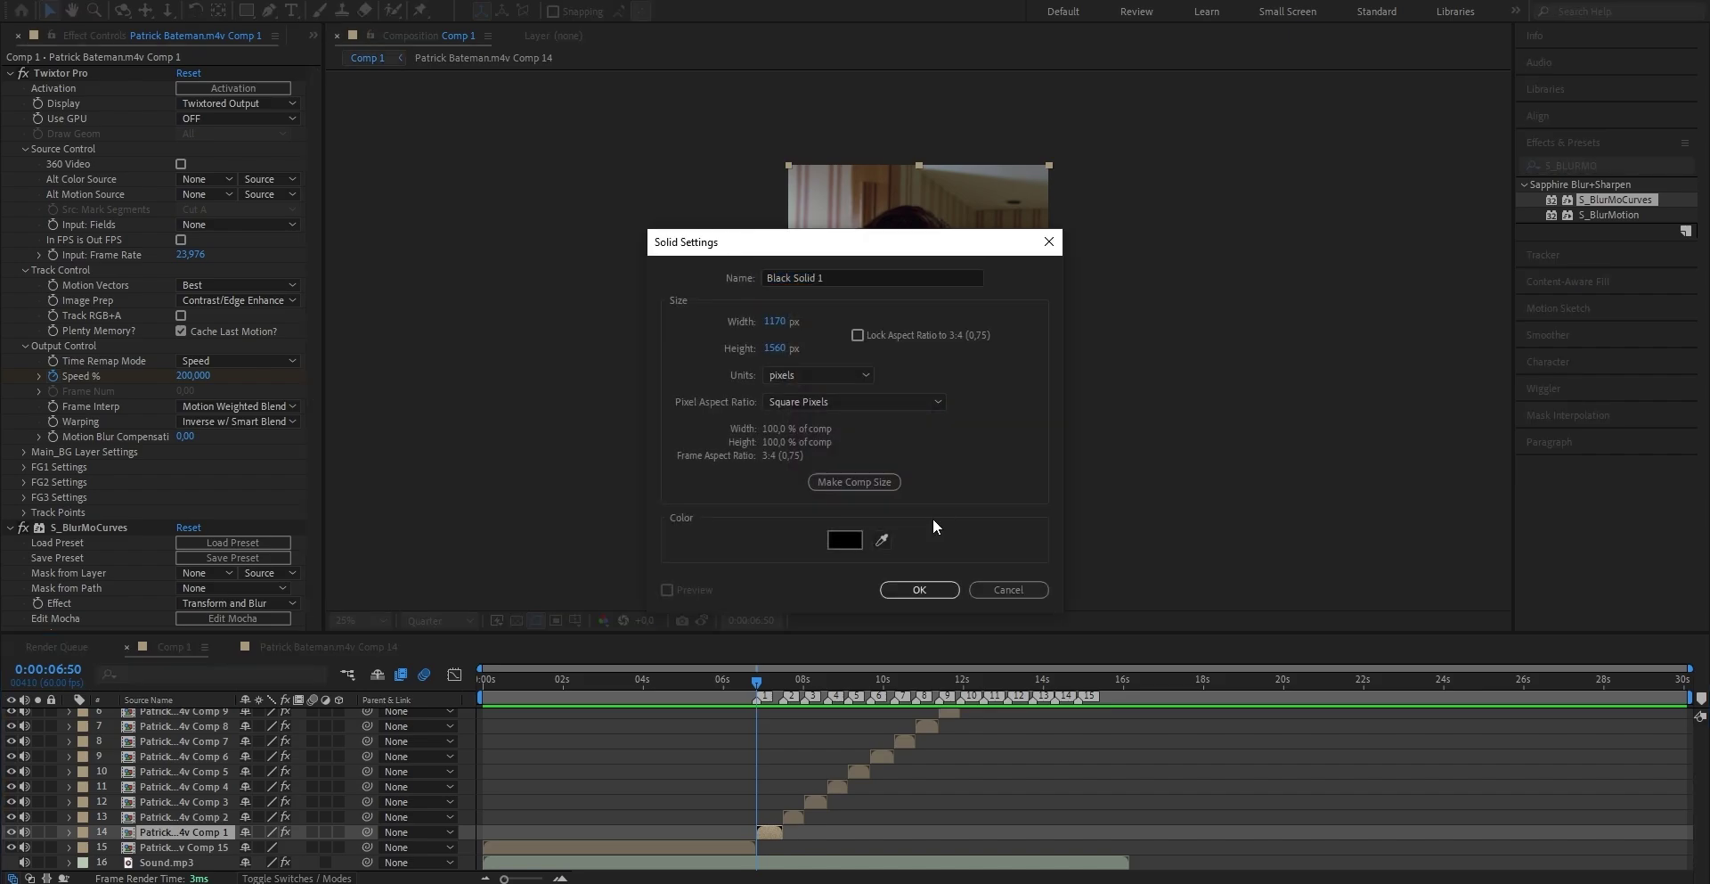
pyautogui.click(857, 531)
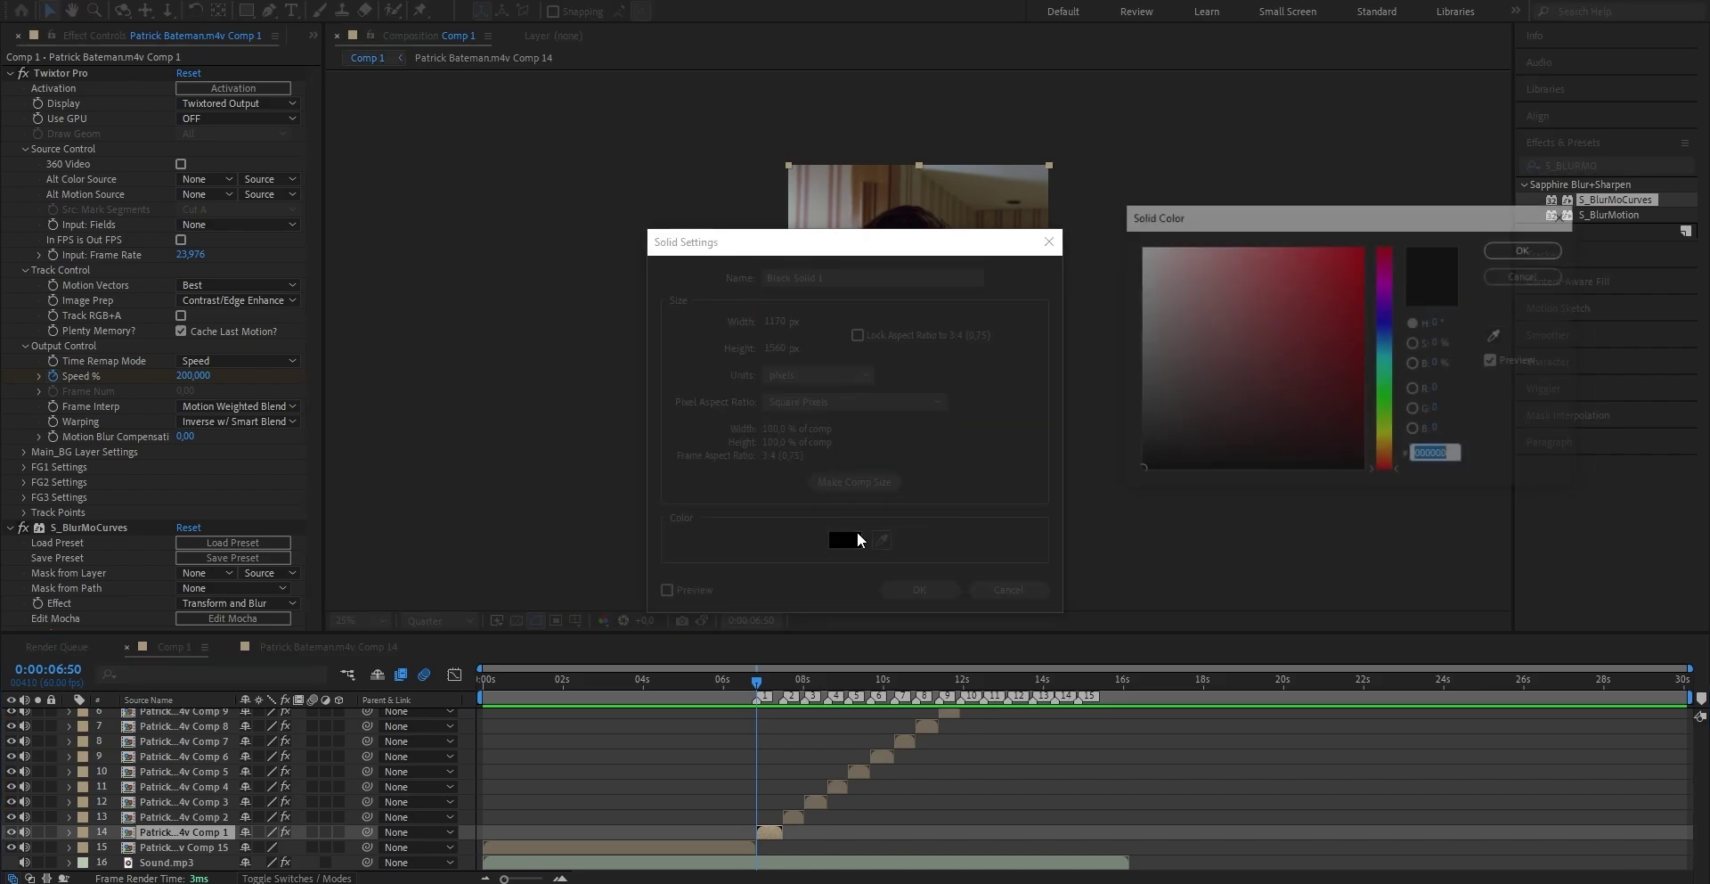
pyautogui.write('ffffff')
pyautogui.press('Return')
pyautogui.click(894, 592)
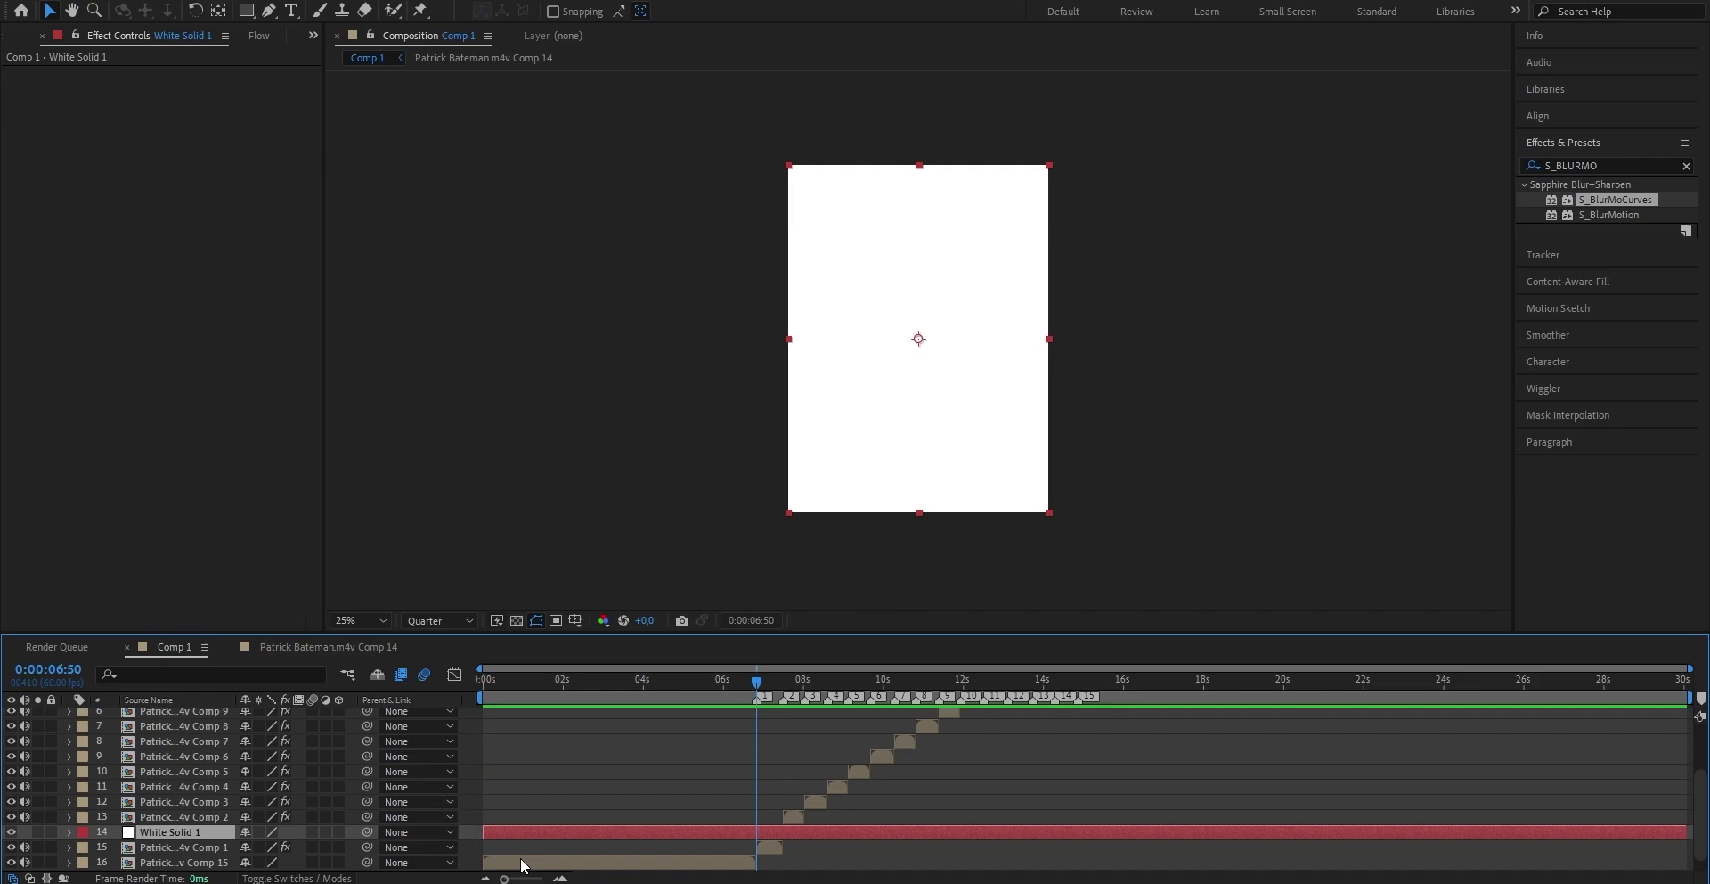
# - Trim the white solid to the marker 1 clip's length, from 0:00:06:50 to 0:00:07:30
pyautogui.moveTo(504, 869); pyautogui.dragTo(531, 878)
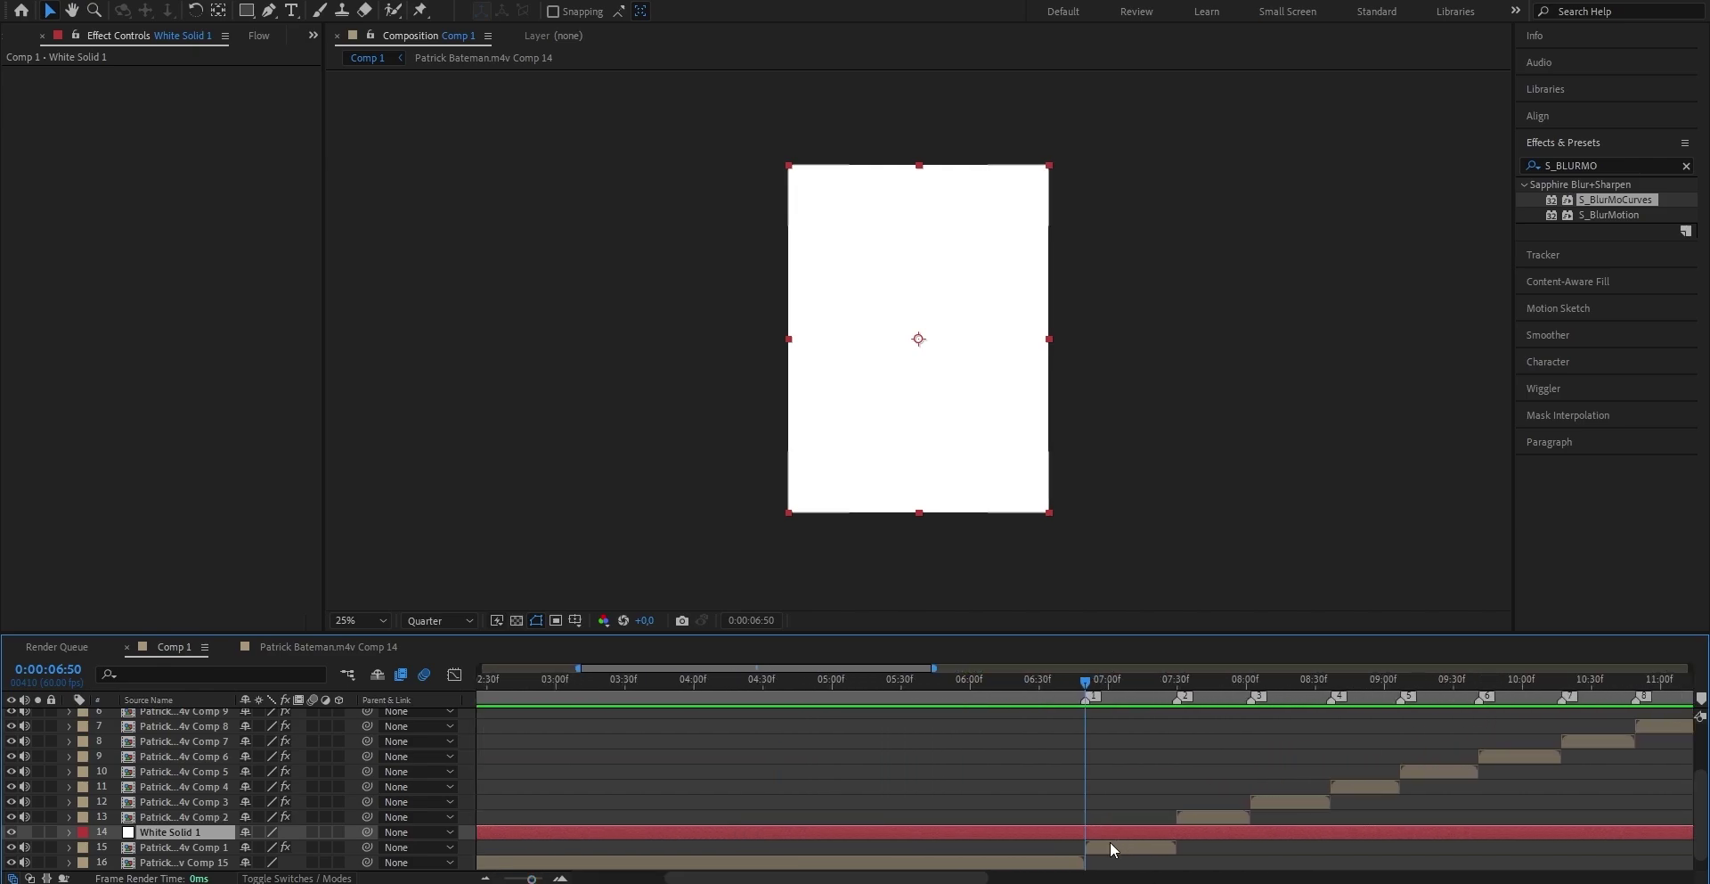
pyautogui.scroll(-2, 1109, 851)
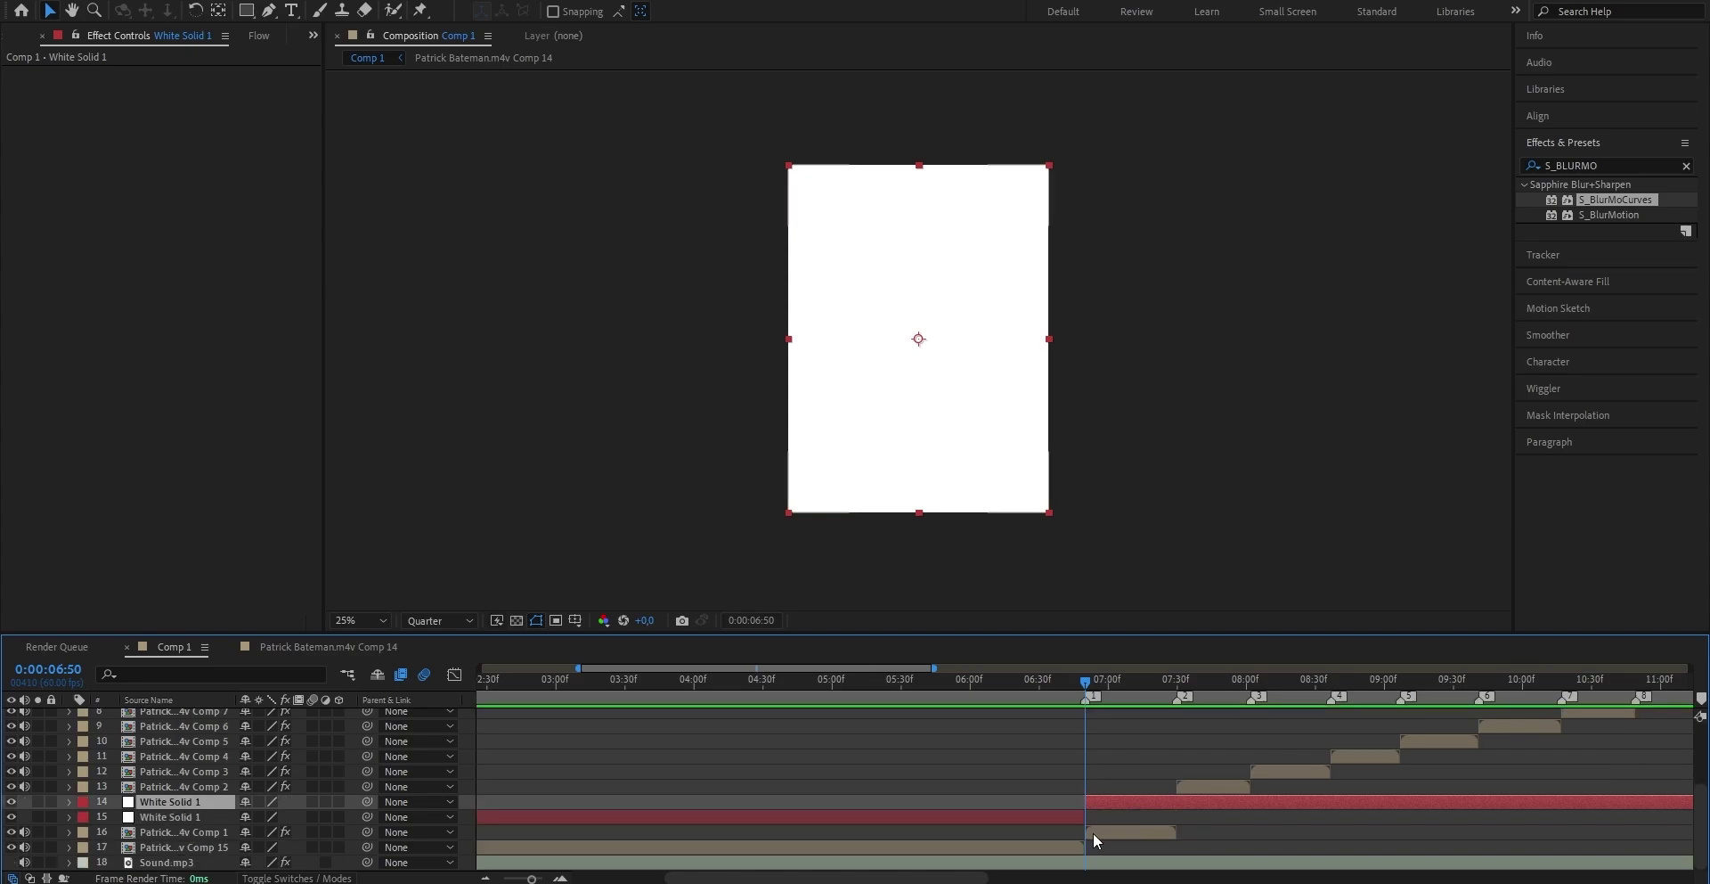
pyautogui.hotkey('ctrl', 'shift', 'd')
pyautogui.press('Delete')
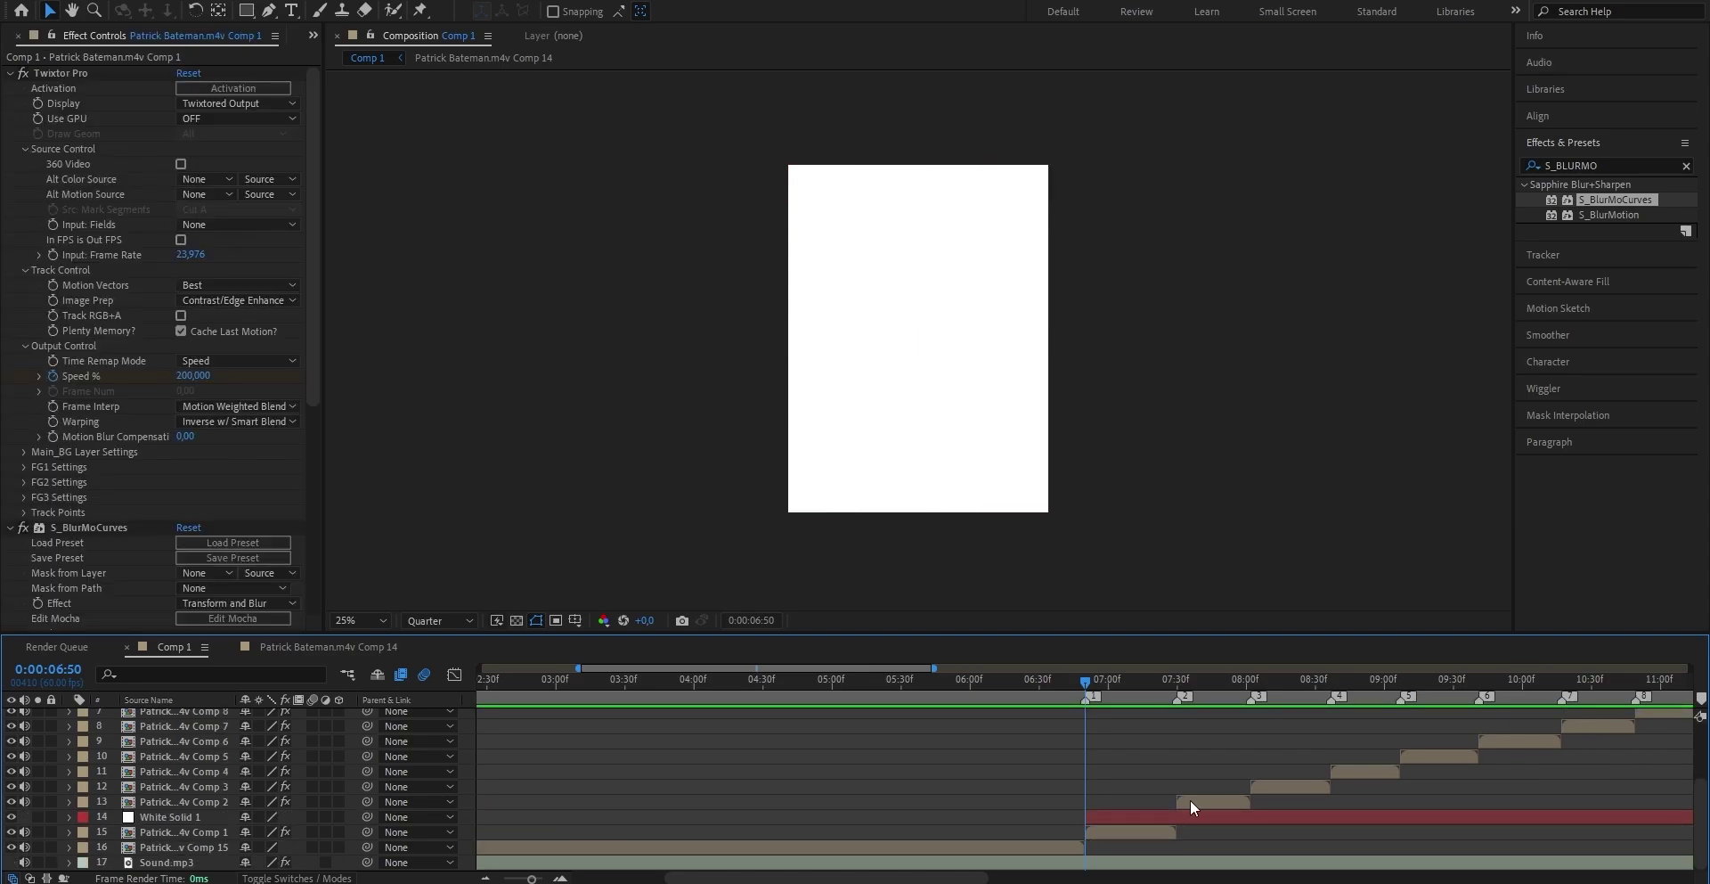
pyautogui.click(1190, 801)
pyautogui.press('i')
pyautogui.click(1151, 815)
pyautogui.hotkey('alt', ']')
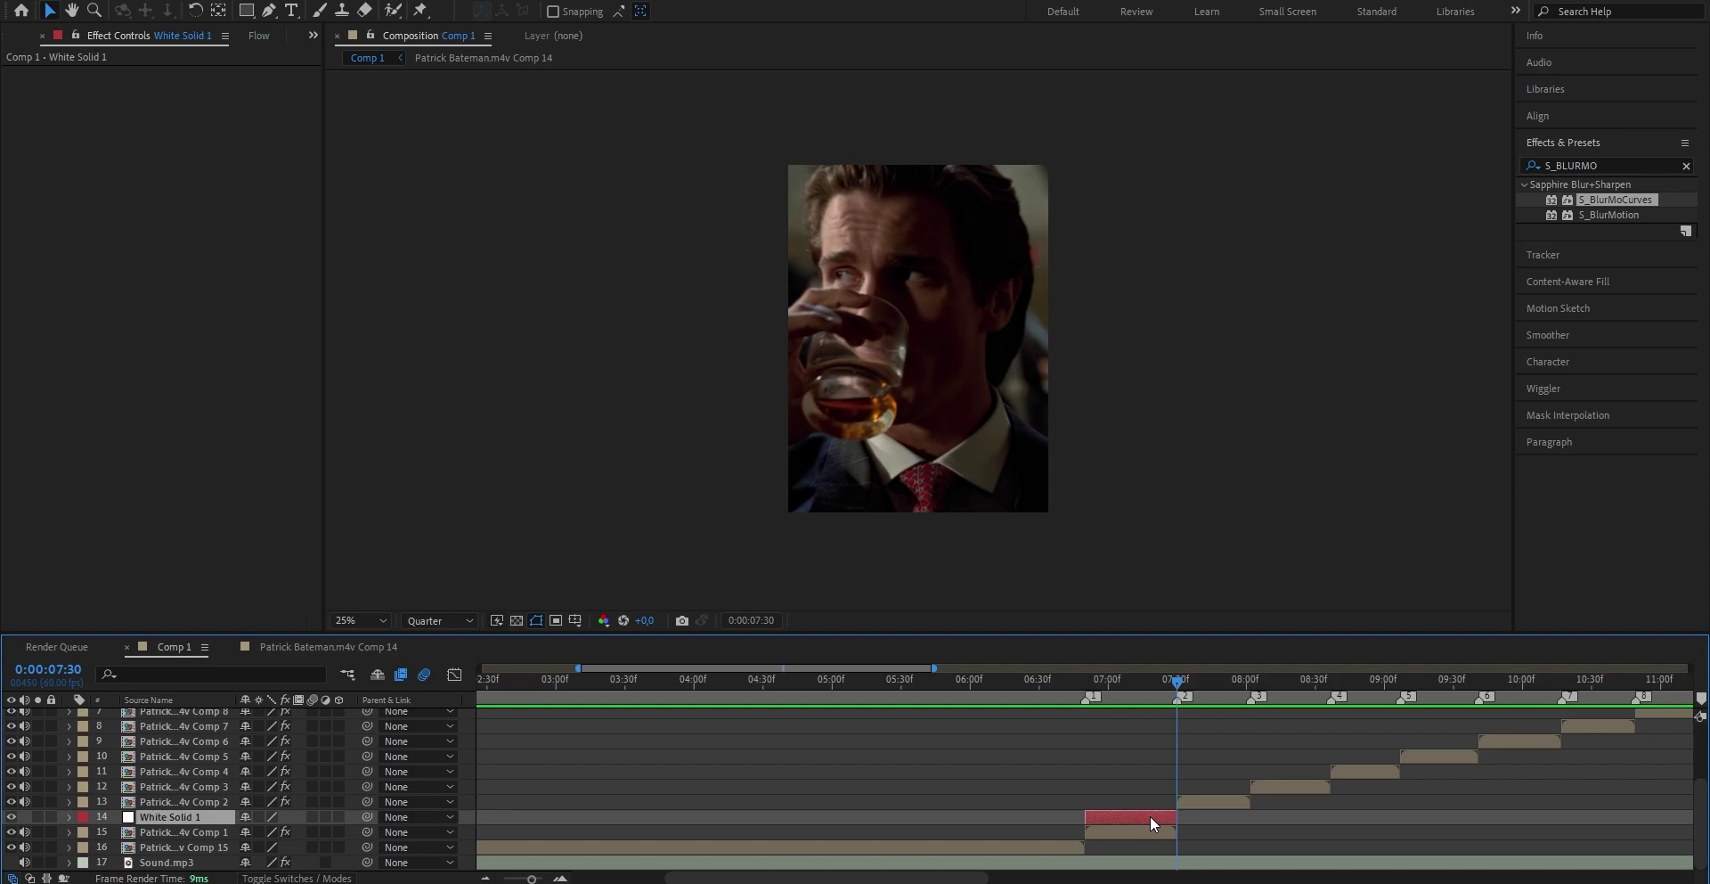
# - Keyframe the white solid's Opacity at 100% at 0:00:06:51 and 0% at 0:00:07:30
pyautogui.press('t')
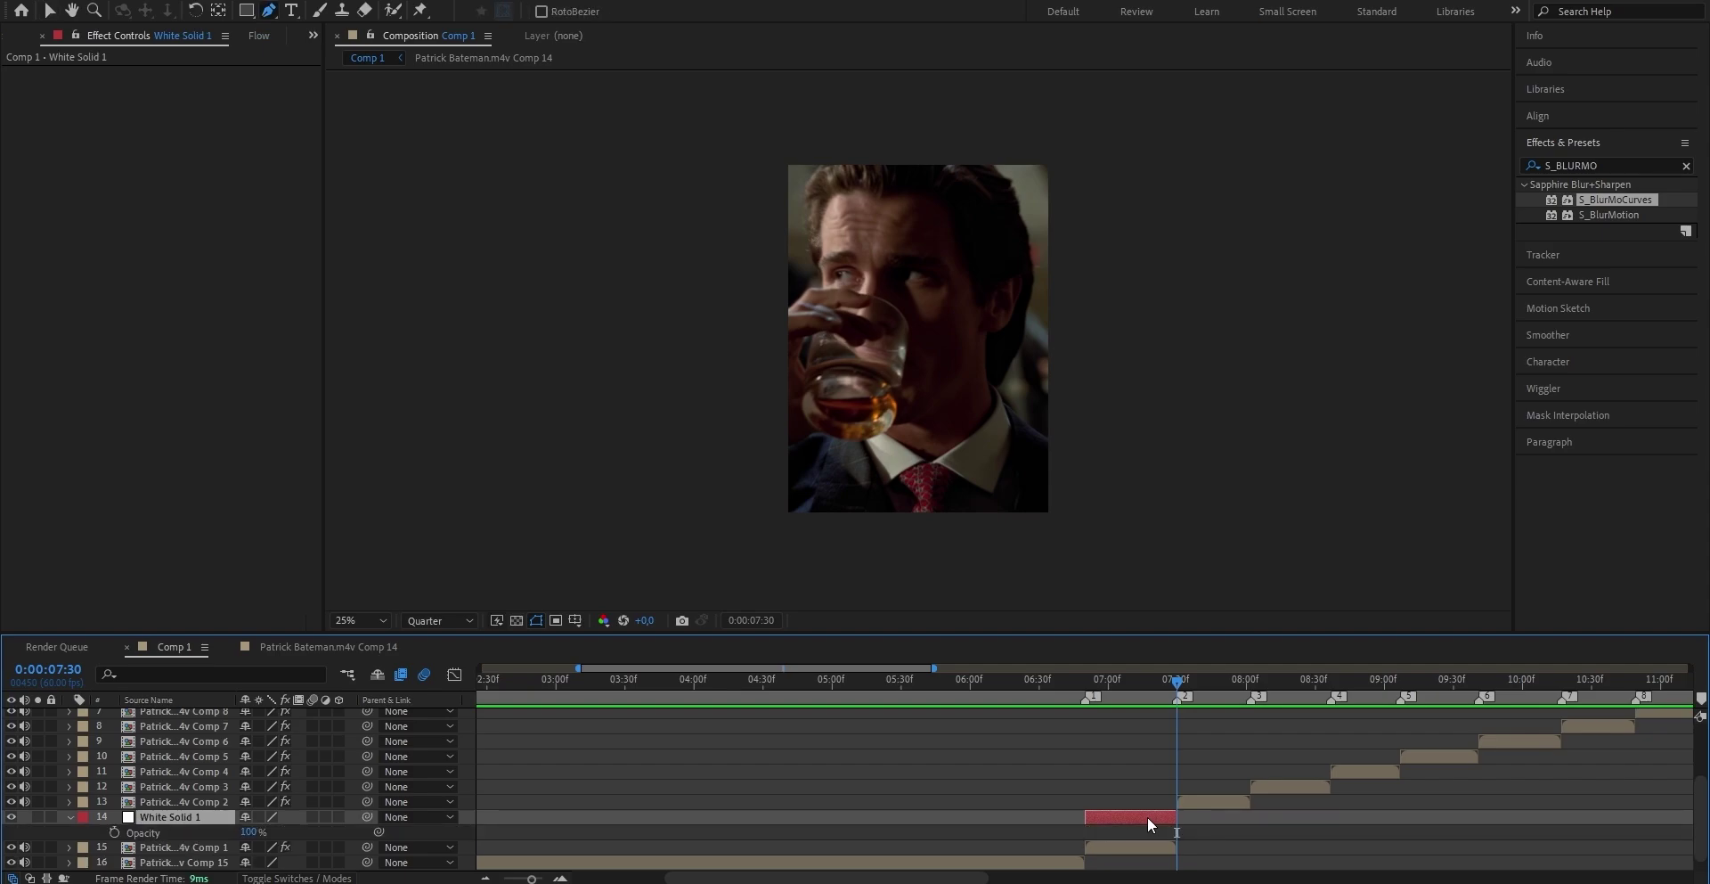
pyautogui.click(1085, 681)
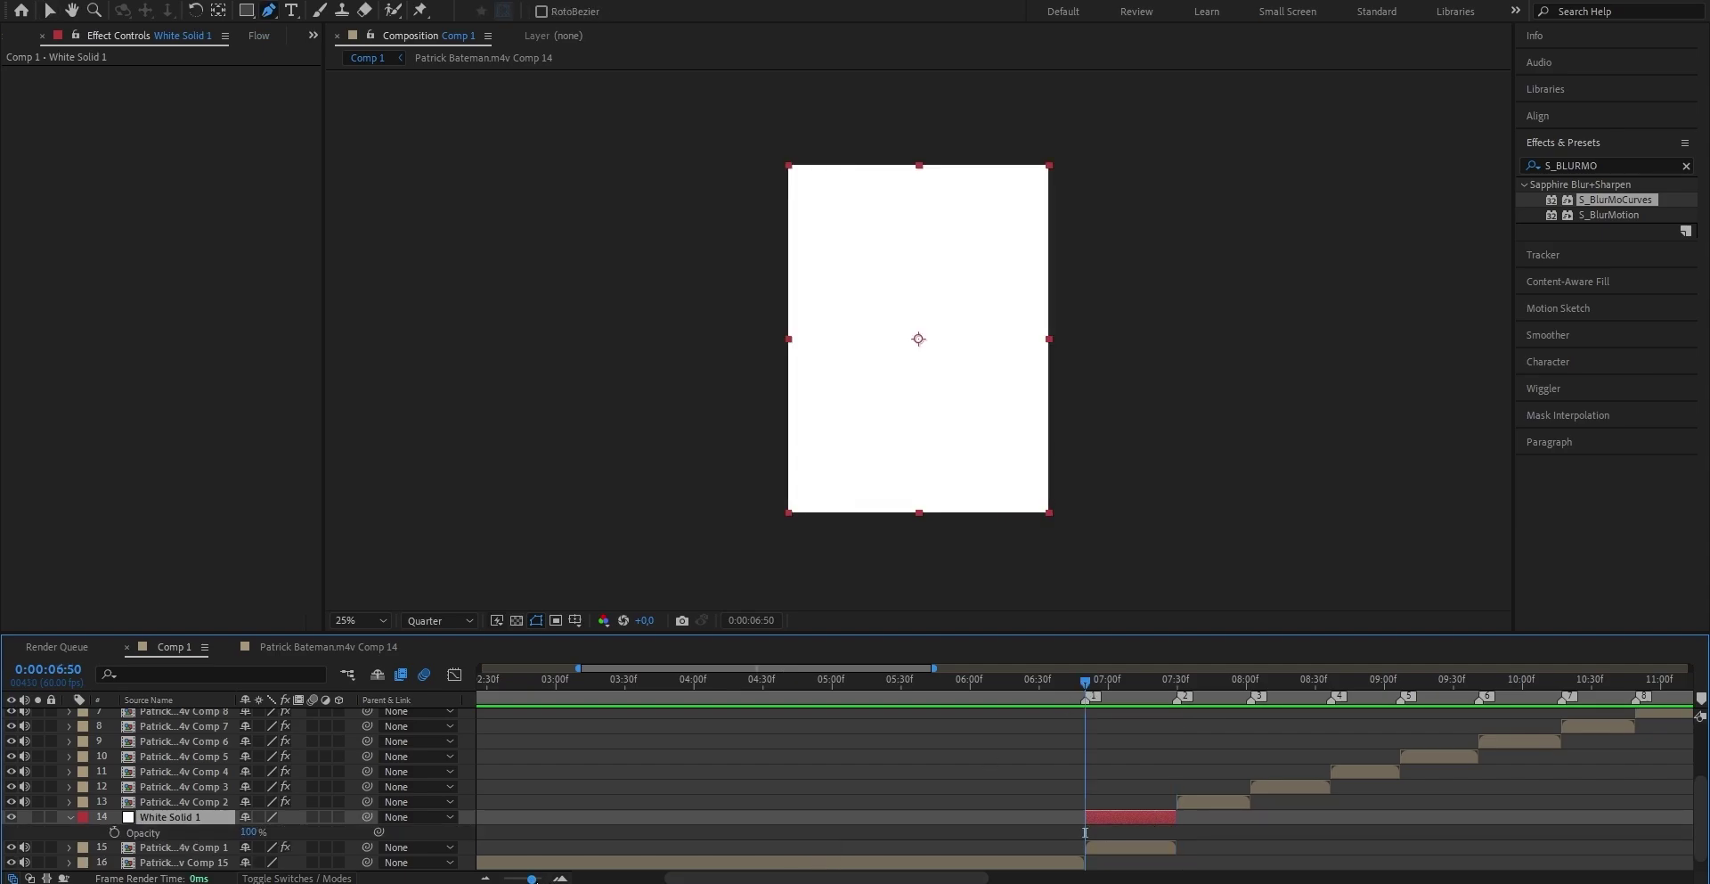
pyautogui.click(1086, 681)
pyautogui.click(114, 832)
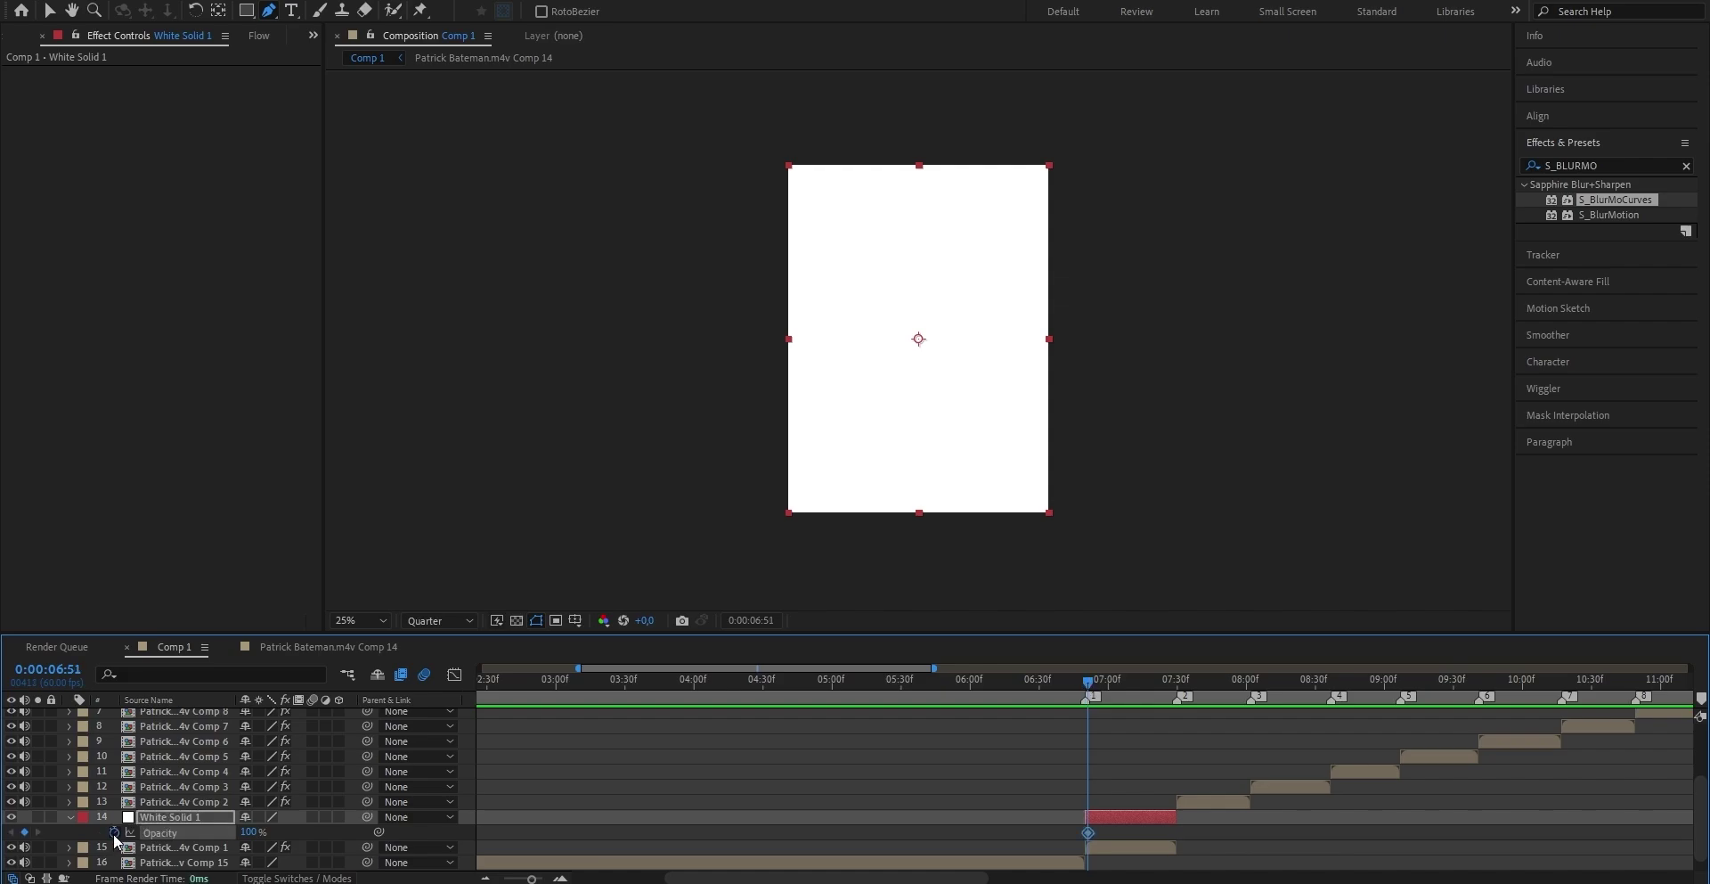
pyautogui.click(1168, 681)
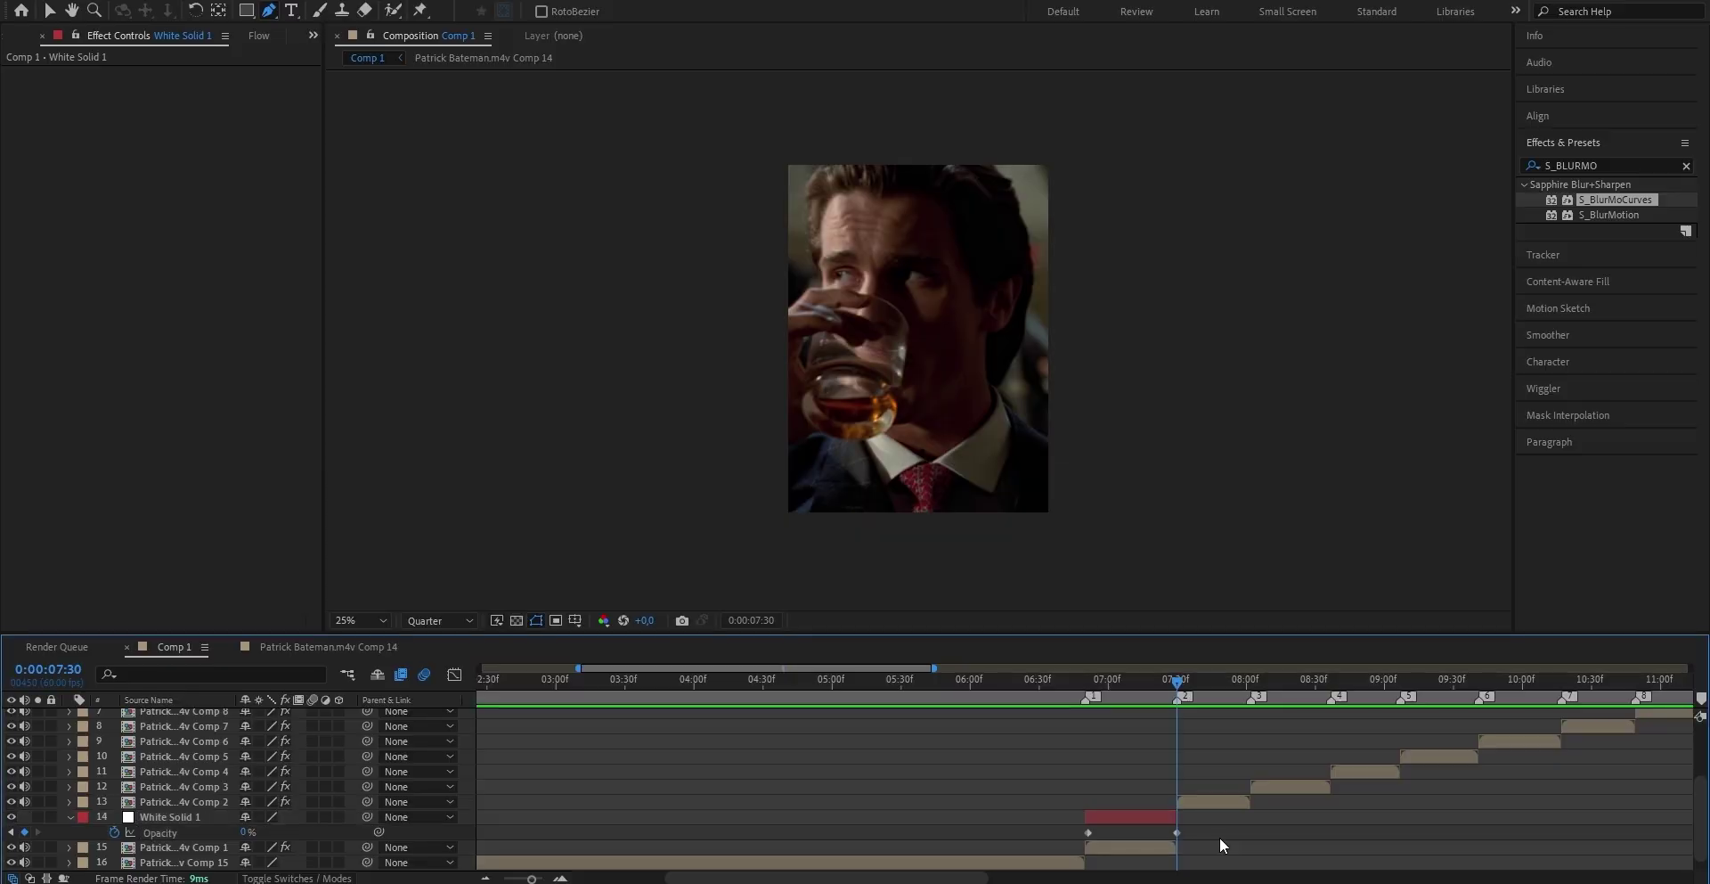
# - Apply Easy Ease to both Opacity keyframes of the white solid
pyautogui.click(1221, 837)
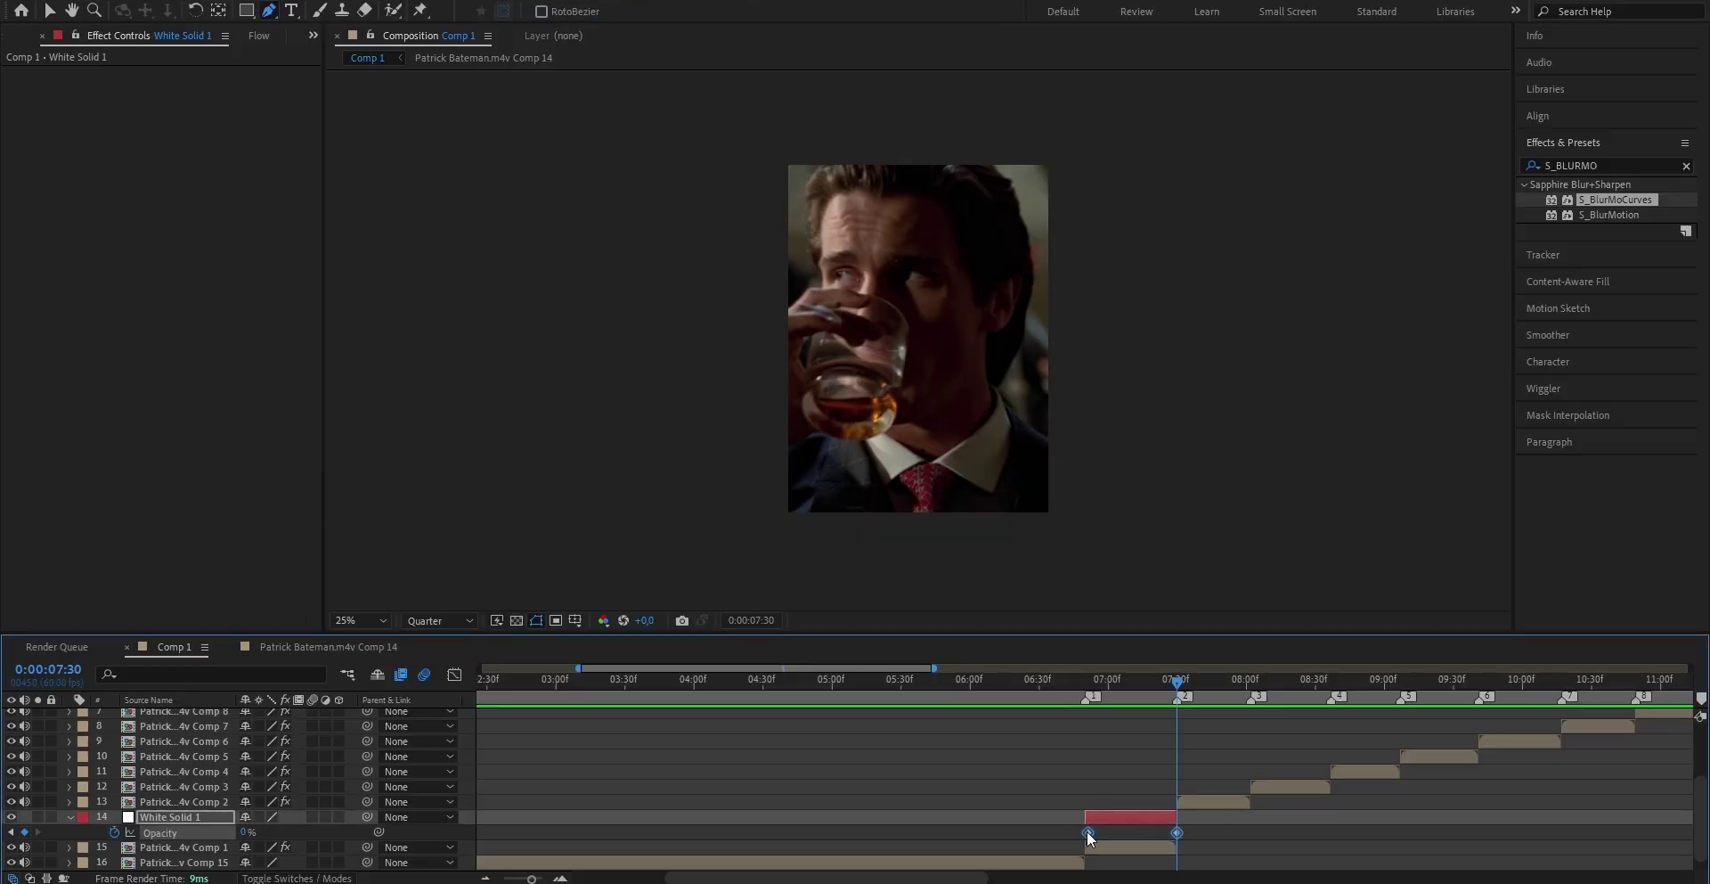
pyautogui.rightClick(1088, 835)
pyautogui.moveTo(1176, 812)
pyautogui.click(1366, 702)
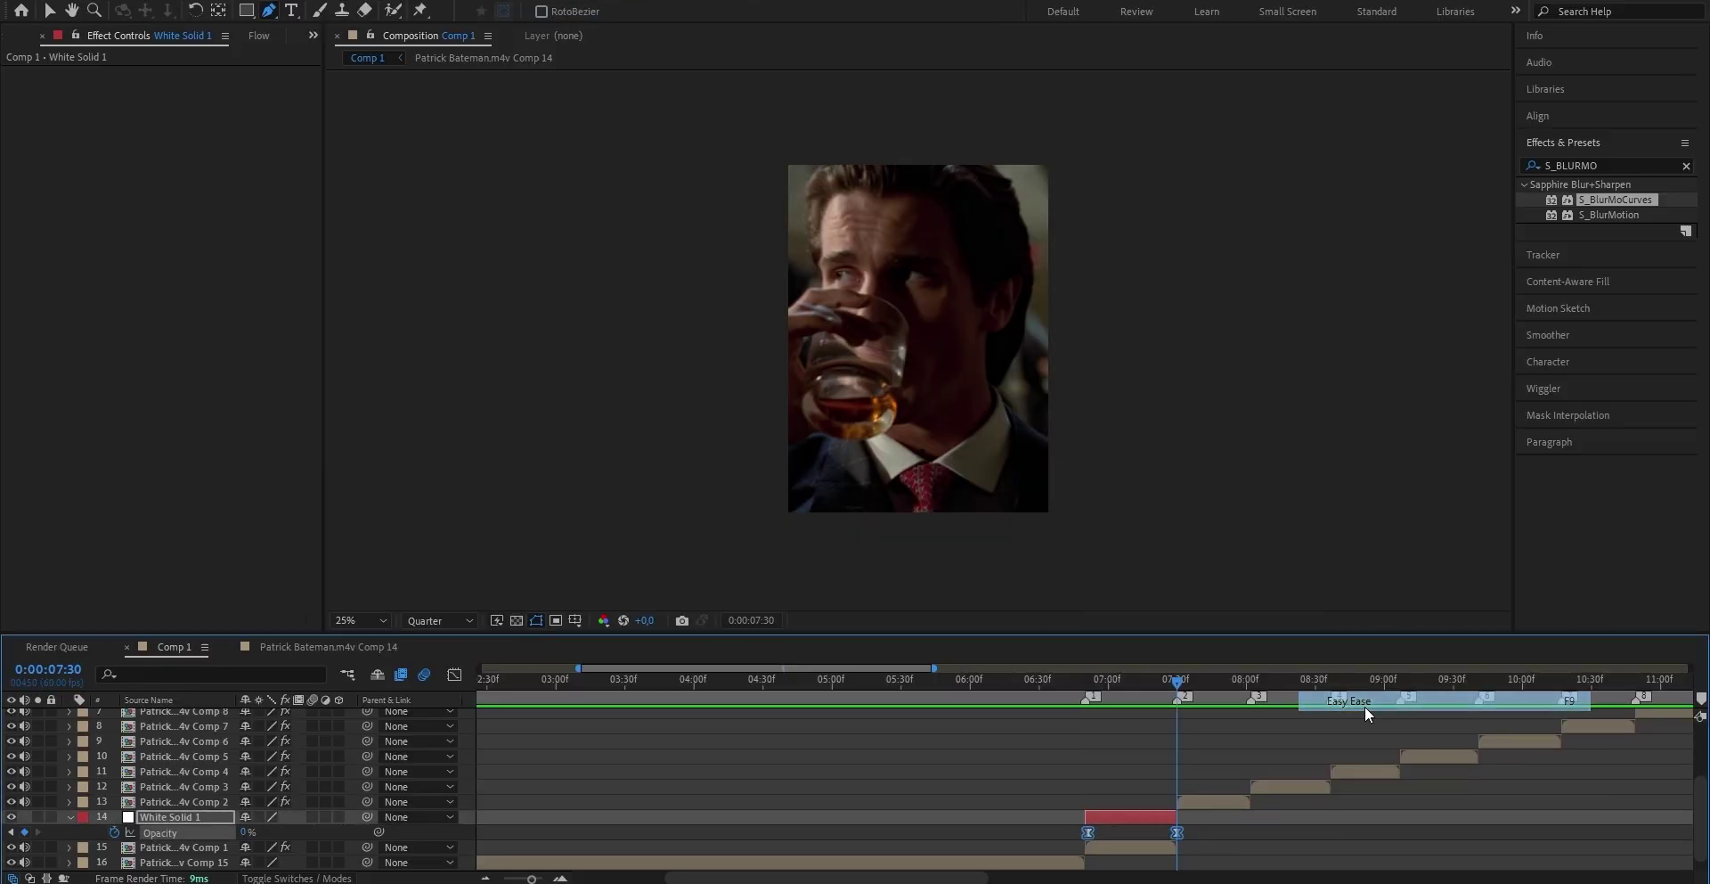
# - Reshape the white solid's Opacity curve in the graph editor so it falls steeply at first and eases out gently
pyautogui.click(454, 677)
pyautogui.press('v')
pyautogui.click(1120, 730)
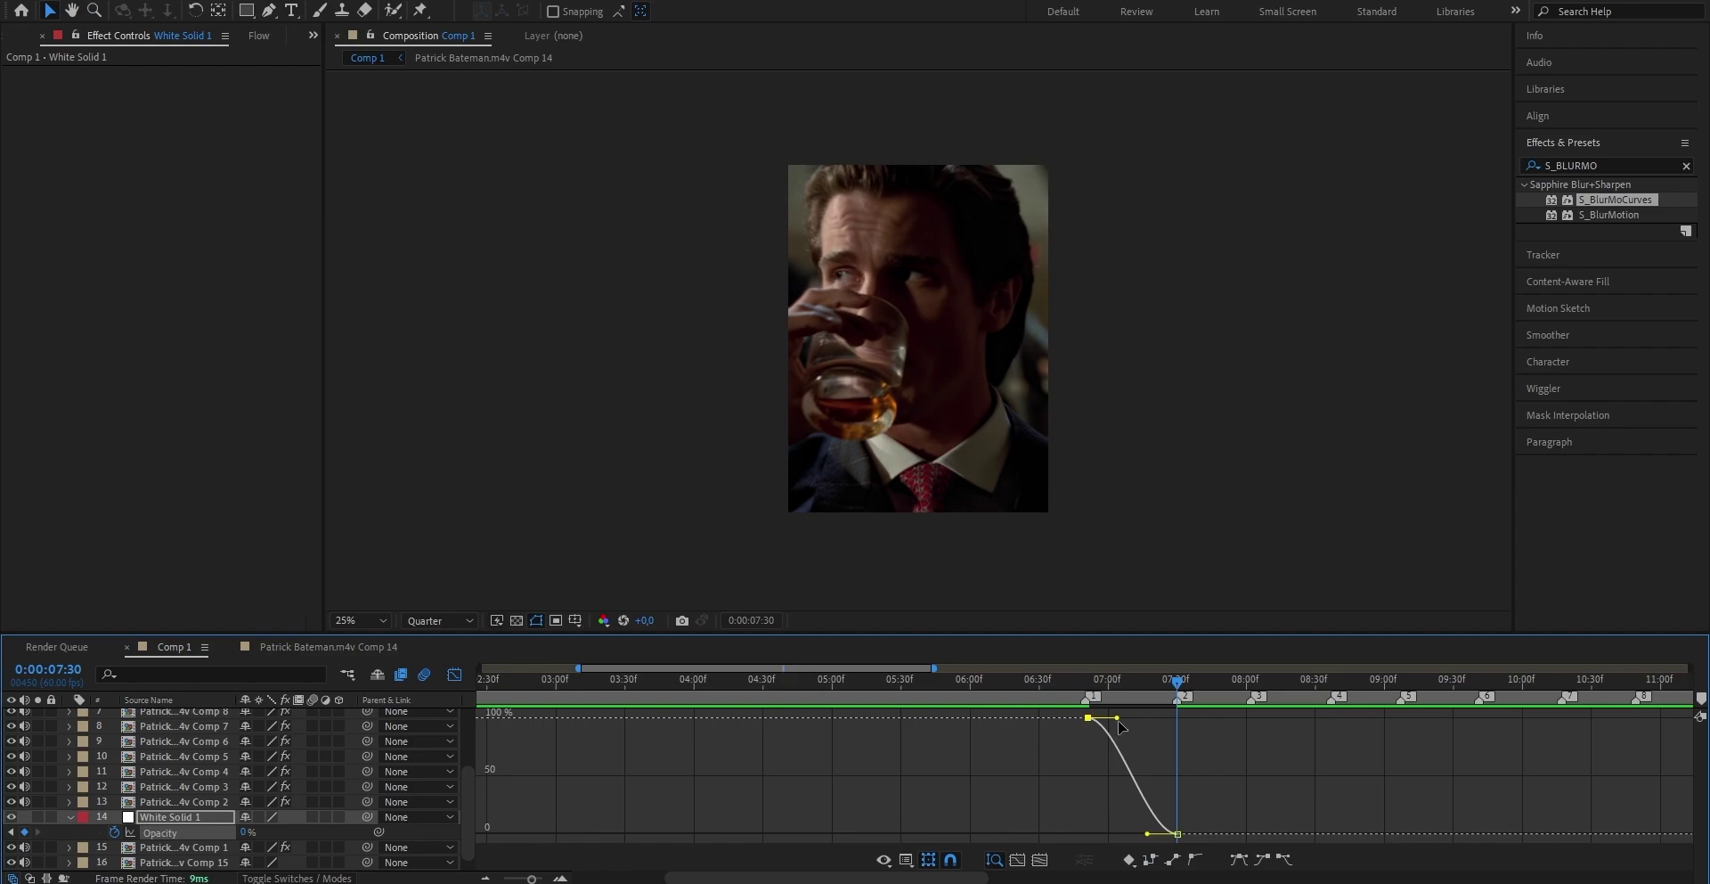
pyautogui.moveTo(1119, 726); pyautogui.dragTo(1122, 738)
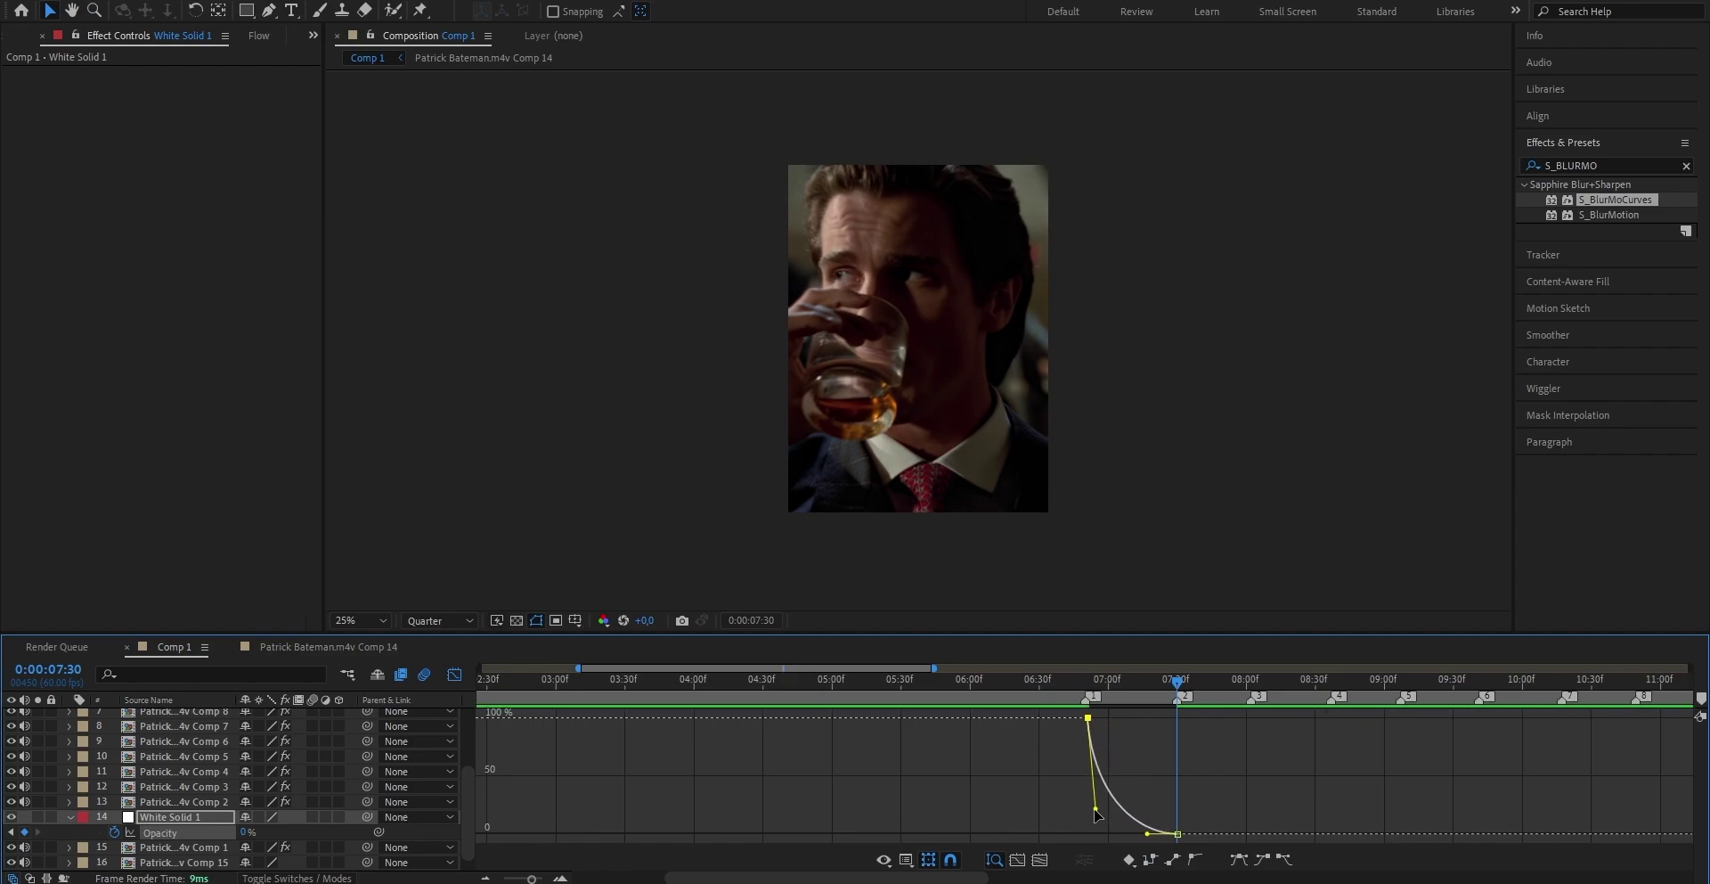
pyautogui.moveTo(1095, 806); pyautogui.dragTo(1083, 790)
pyautogui.moveTo(1145, 835); pyautogui.dragTo(1128, 835)
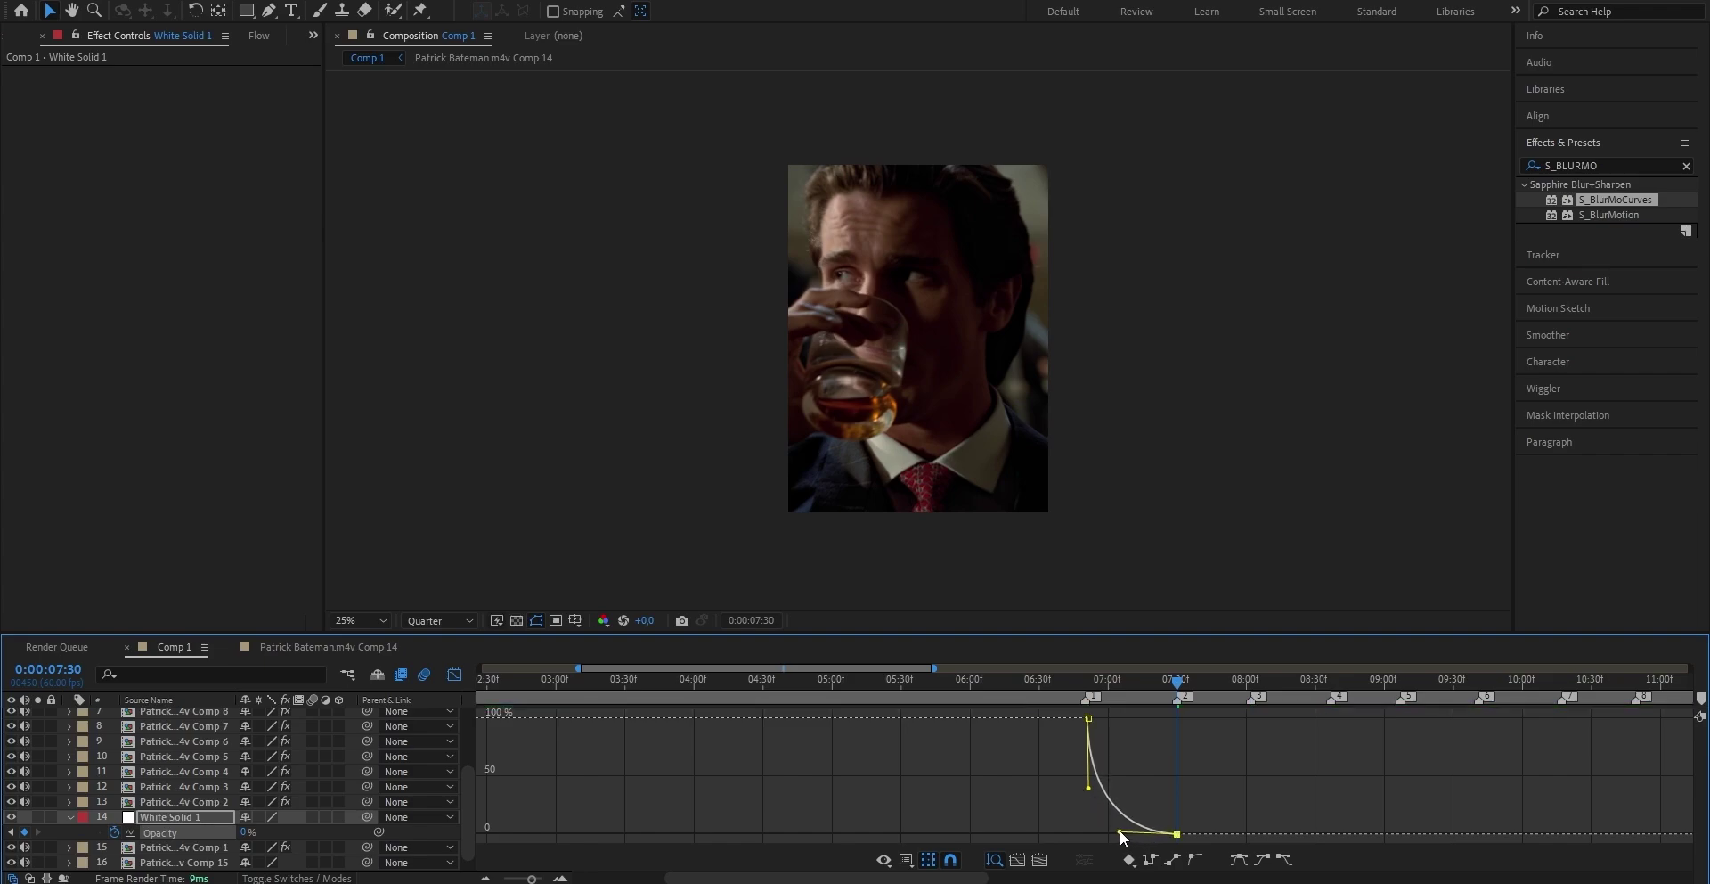